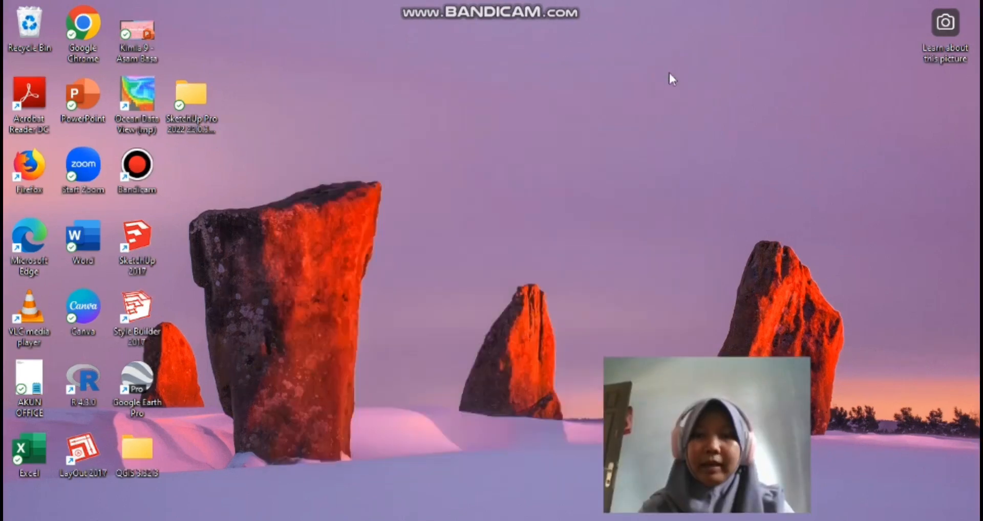
mouse_move(785, 364)
left_click_drag(785, 365, 976, 3)
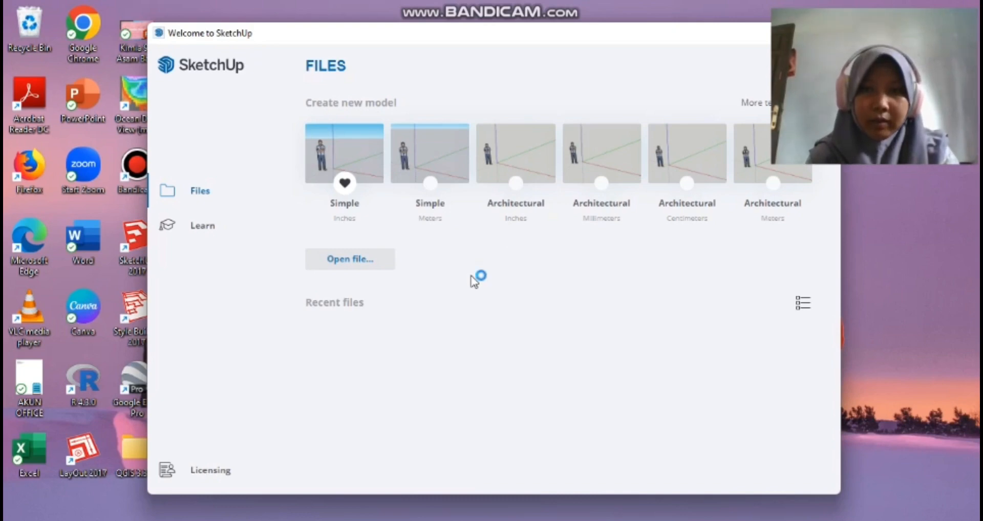
mouse_move(948, 20)
left_mouse_down()
mouse_move(931, 312)
mouse_move(930, 394)
mouse_move(948, 395)
left_mouse_up()
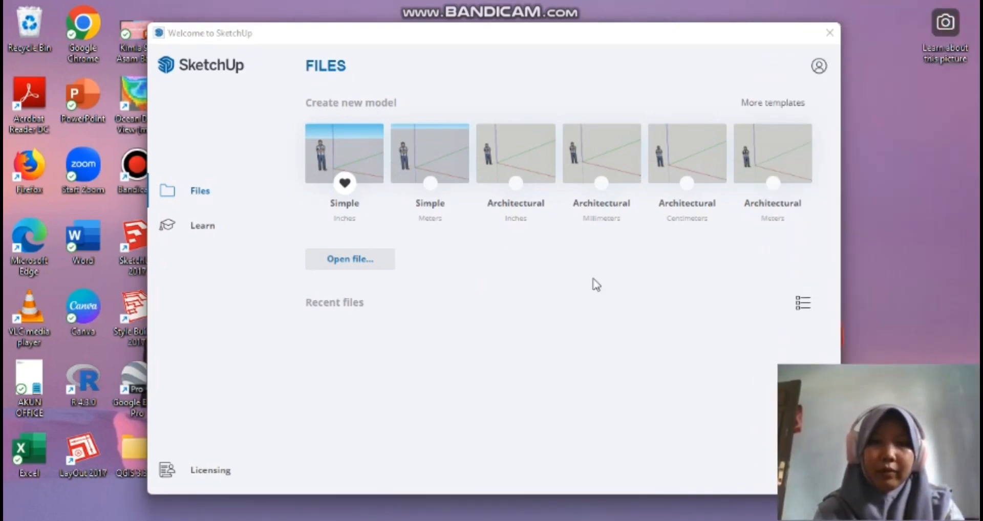
- Create a new model from the Simple template in meters and maximize its window
left_click(436, 156)
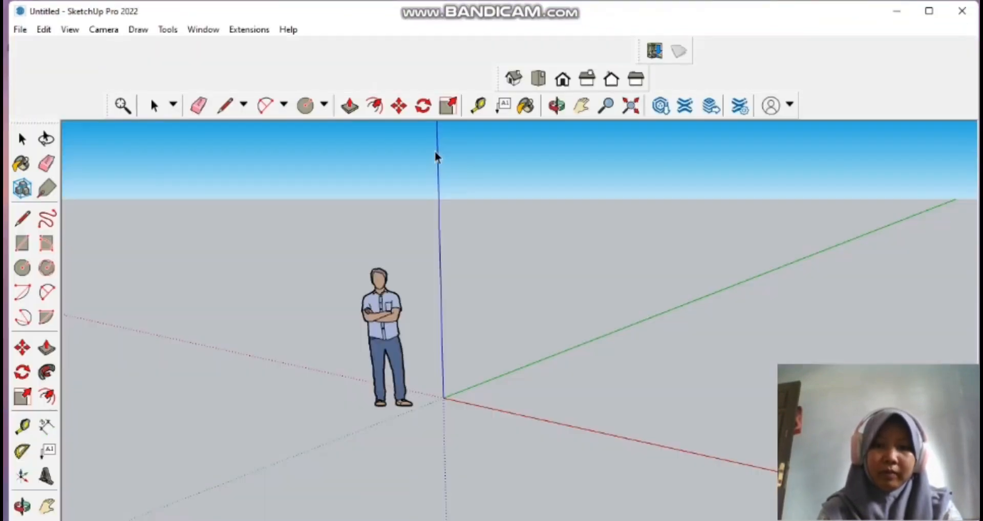
mouse_move(950, 374)
left_mouse_down()
mouse_move(890, 205)
mouse_move(938, 61)
mouse_move(938, 32)
mouse_move(927, 40)
left_mouse_up()
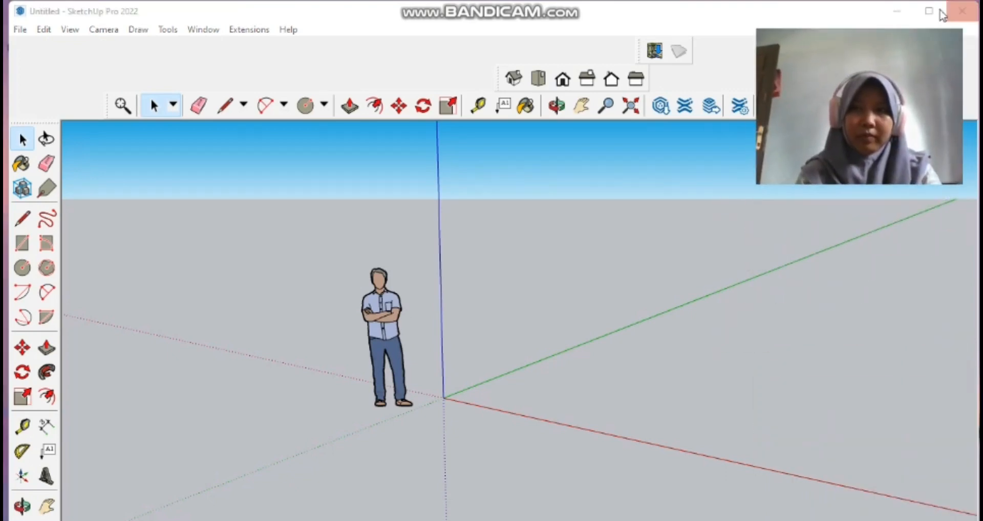
left_click(929, 11)
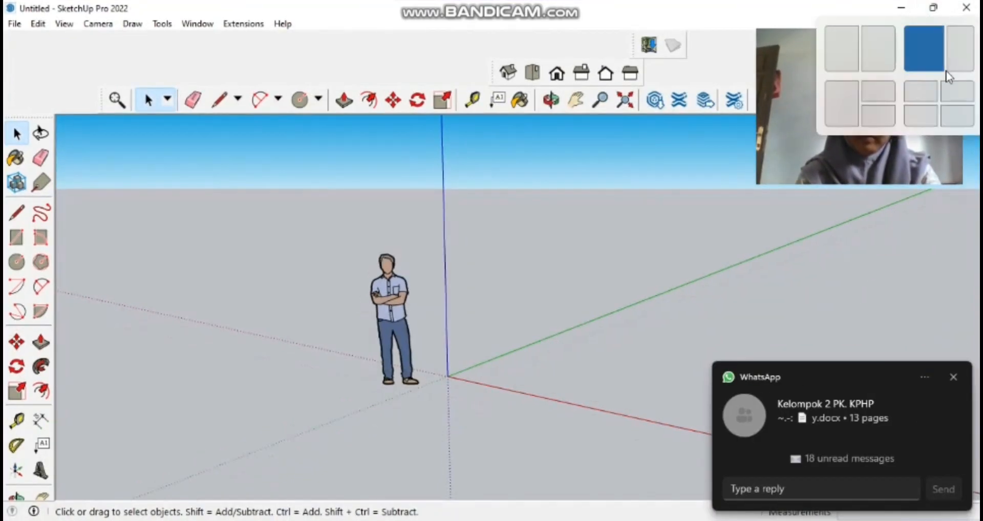
left_click(948, 379)
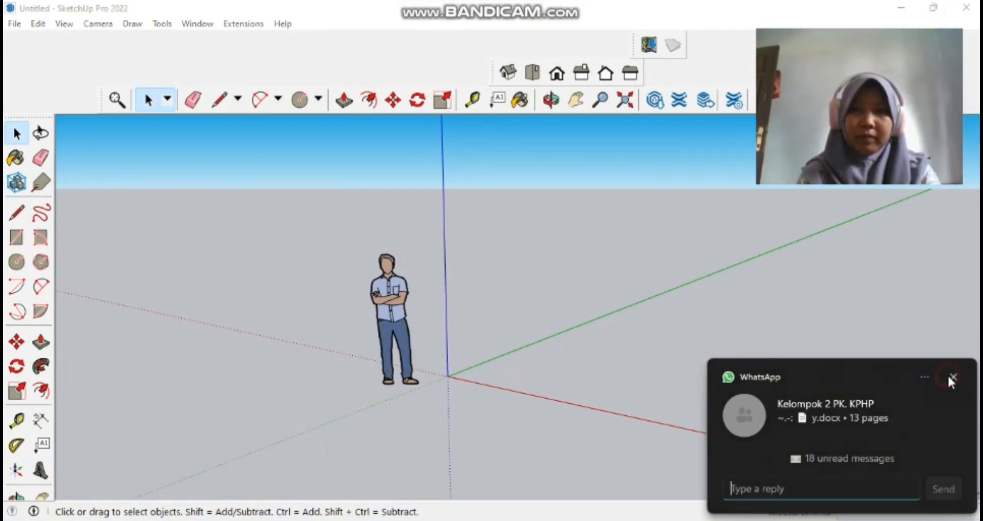
- Delete the standing human figure and draw a ground circle centred on the origin with a radius of 1,50 m
left_click(376, 320)
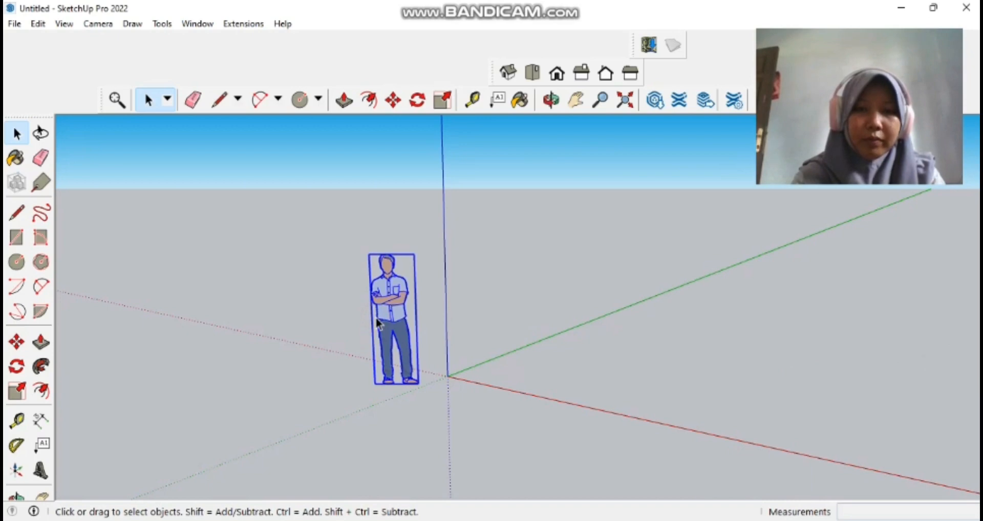
key("Delete")
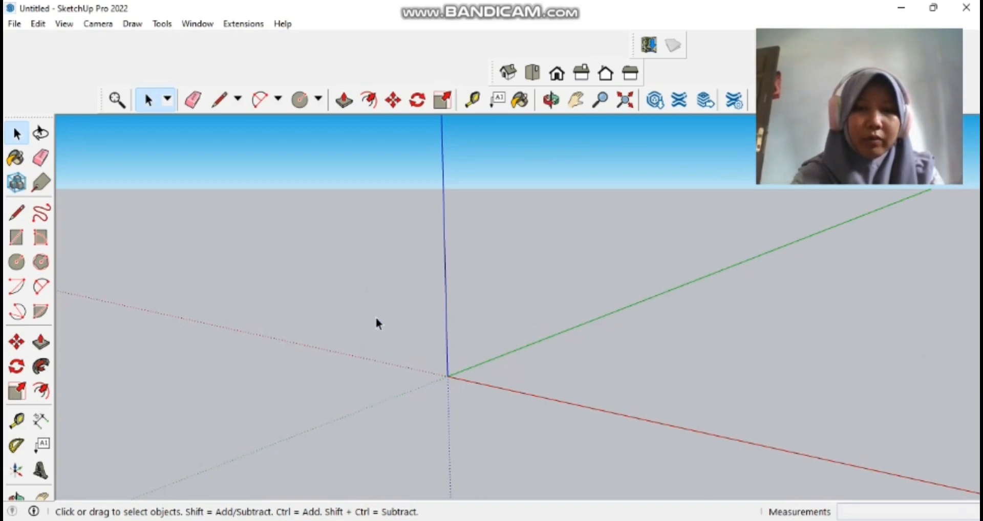
left_click(17, 263)
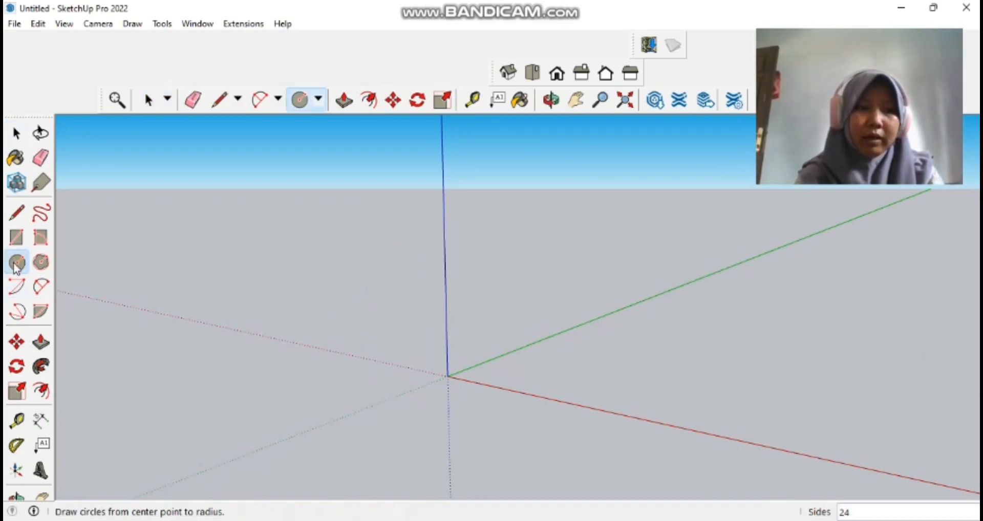
left_click(448, 376)
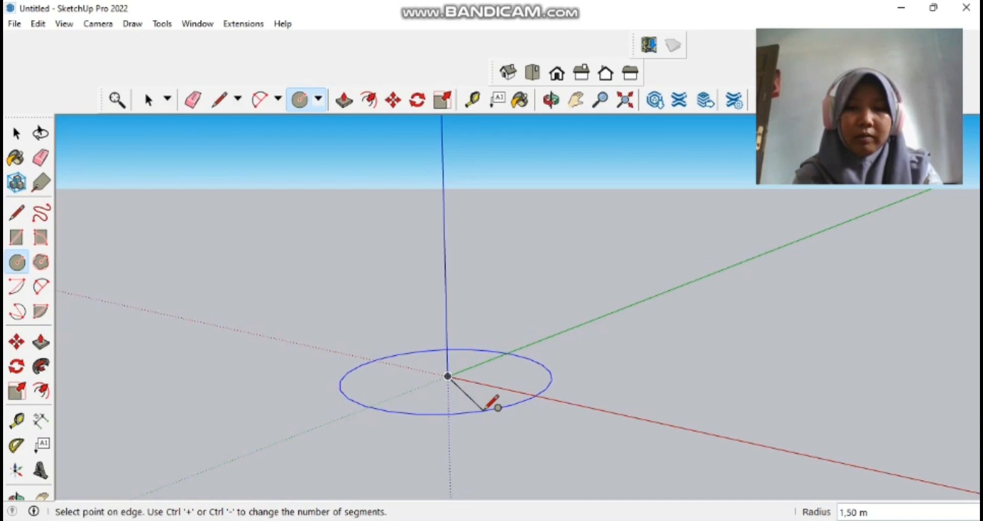
left_click(485, 409)
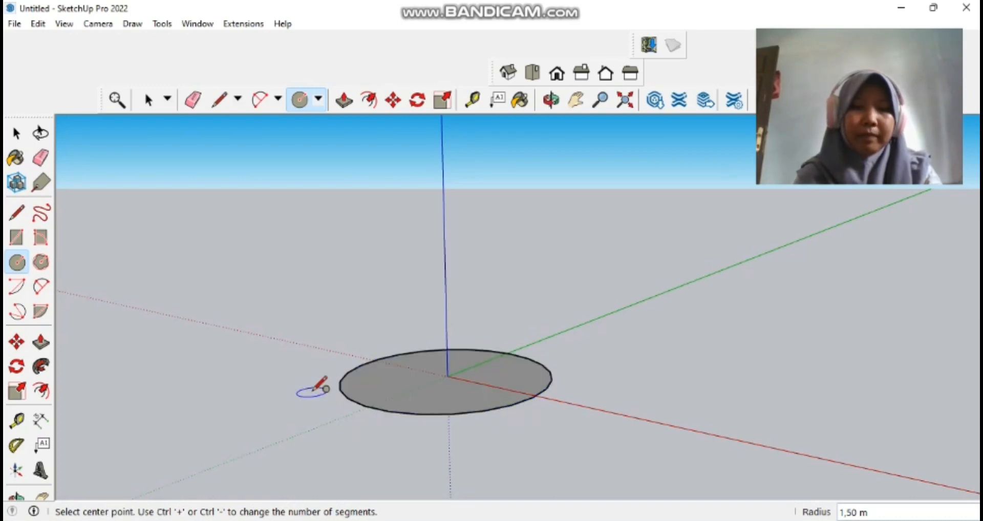
- Offset the circle's edge inward by about 0,89 m to form a smaller concentric circle
left_click(41, 390)
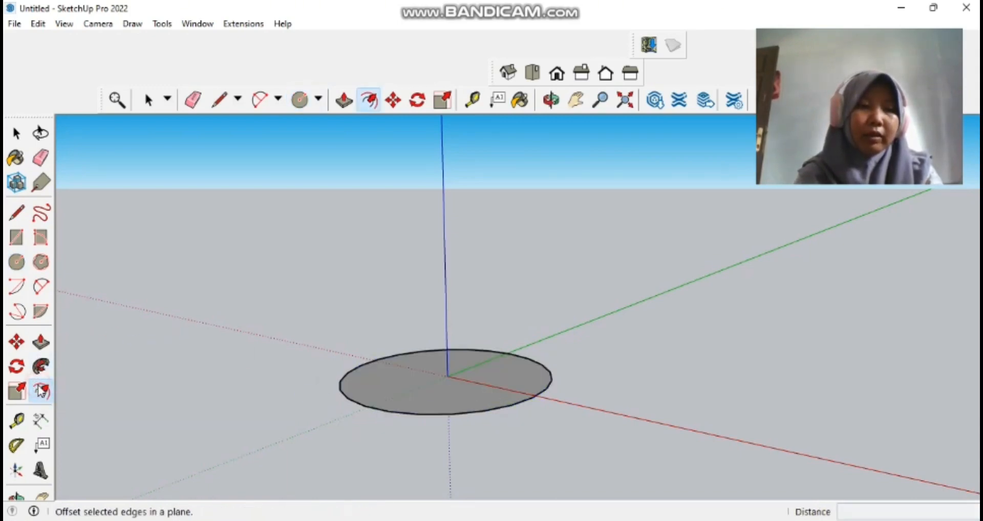
left_click(447, 376)
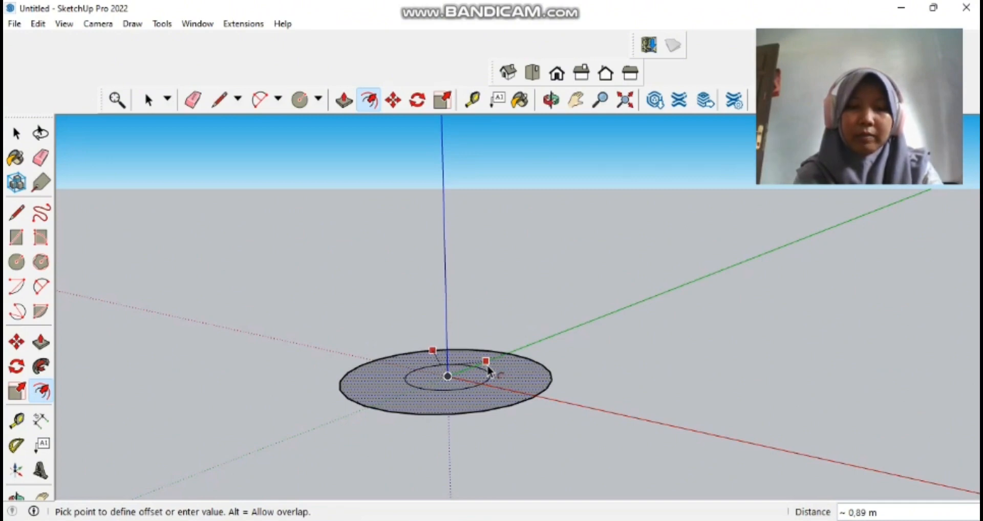
left_click(487, 369)
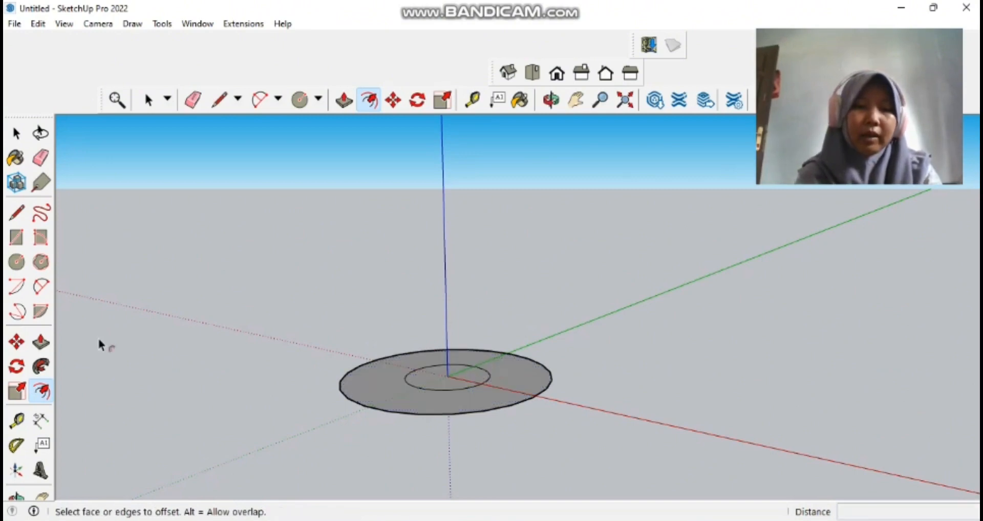
- Draw two lines from the origin to the outer circle's edge, one on each side of the red axis, enclosing a narrow wedge
left_click(18, 213)
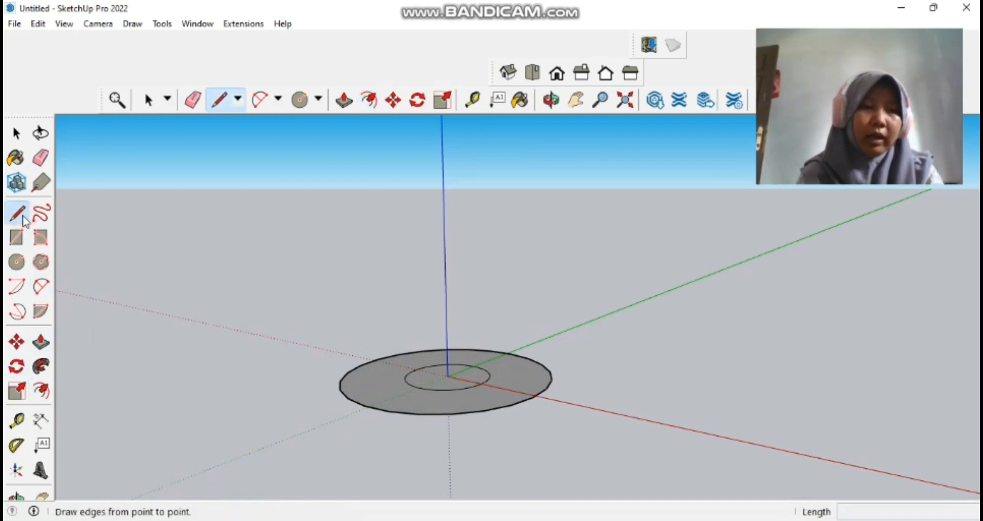
left_click(448, 376)
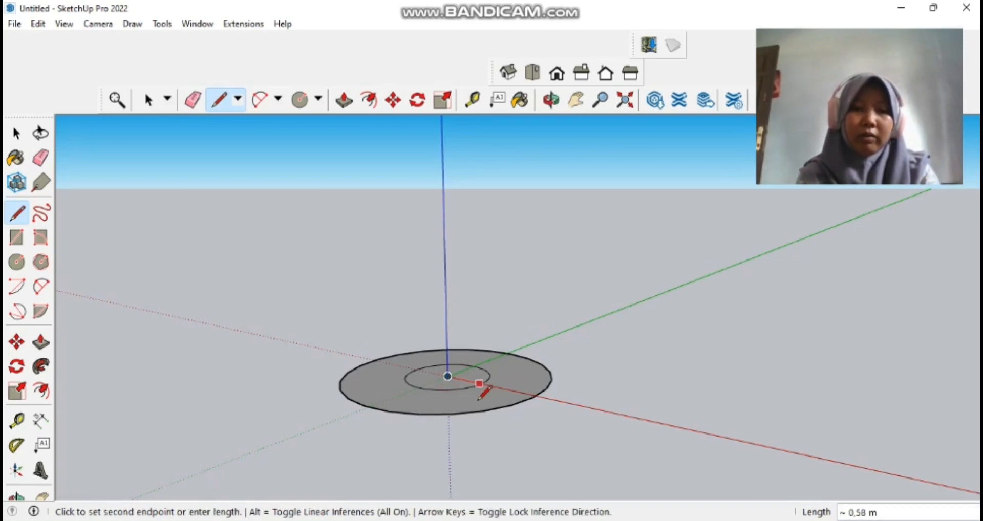
left_click(511, 405)
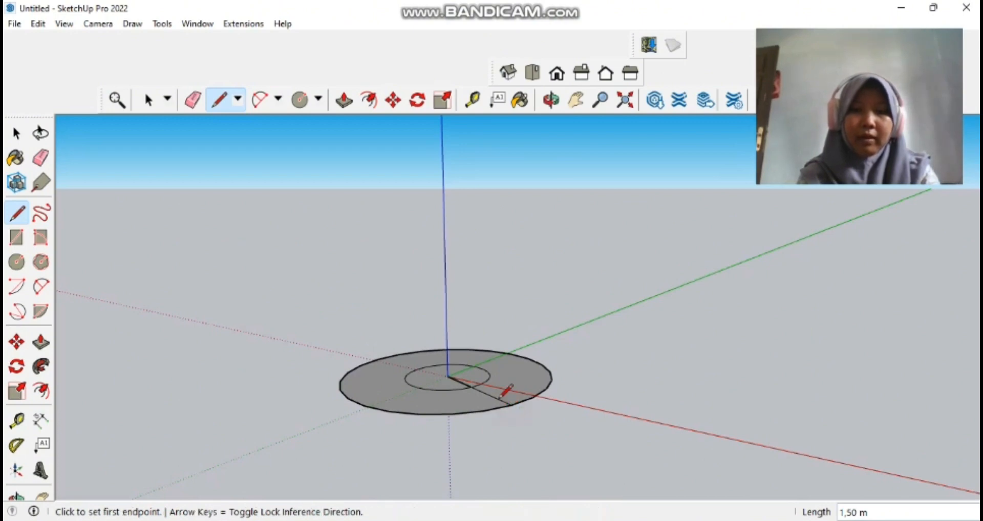
left_click(448, 376)
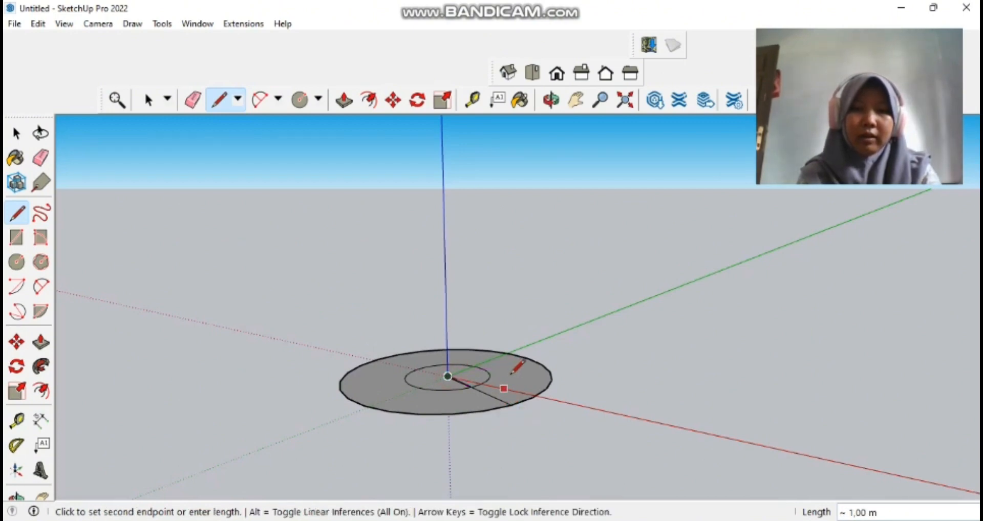
left_click(546, 386)
left_click(546, 387)
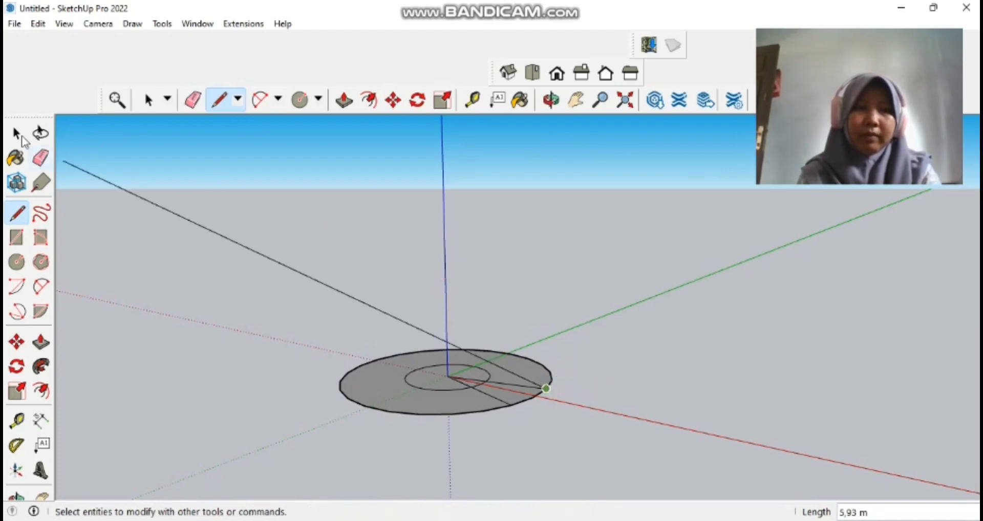
left_click(16, 134)
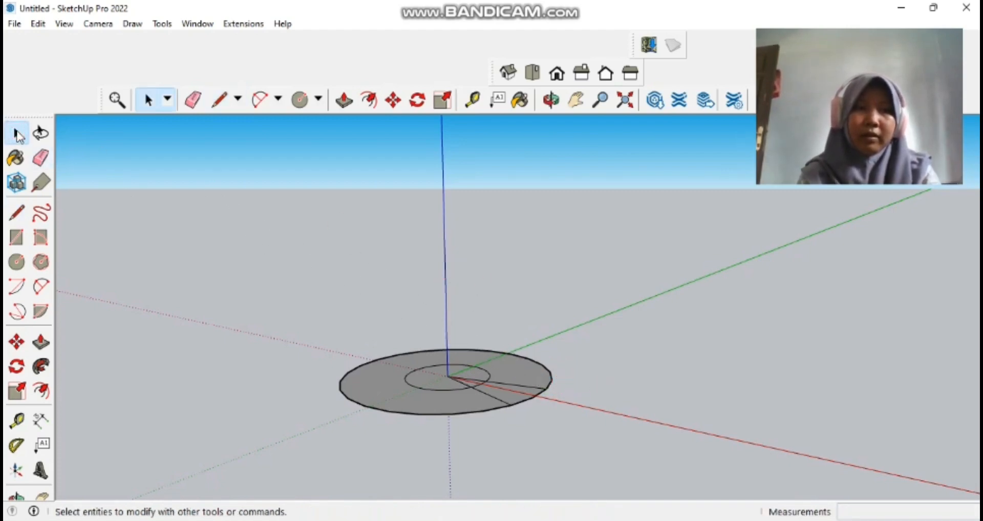
- Erase the outer and inner circle edges outside the wedge, keeping only the ring segment between the two lines
left_click(37, 160)
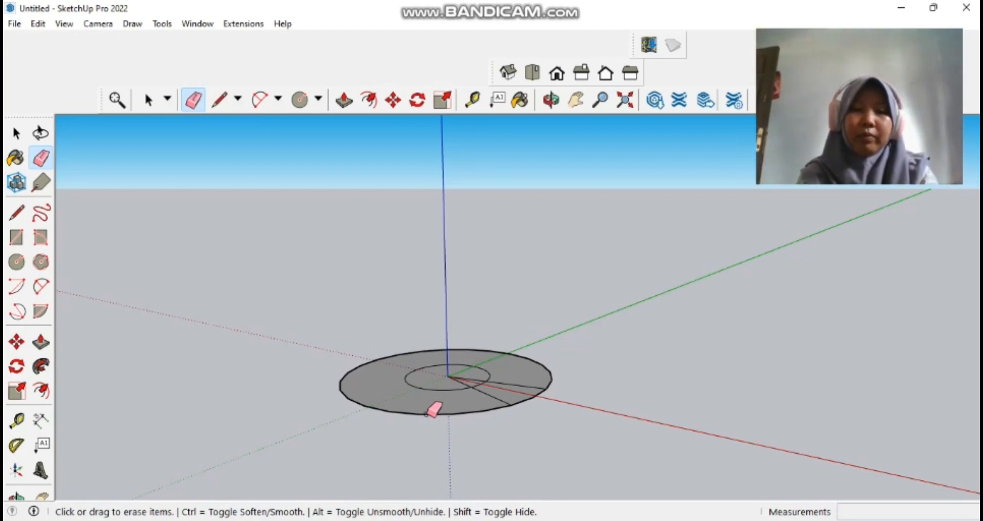
left_click(427, 414)
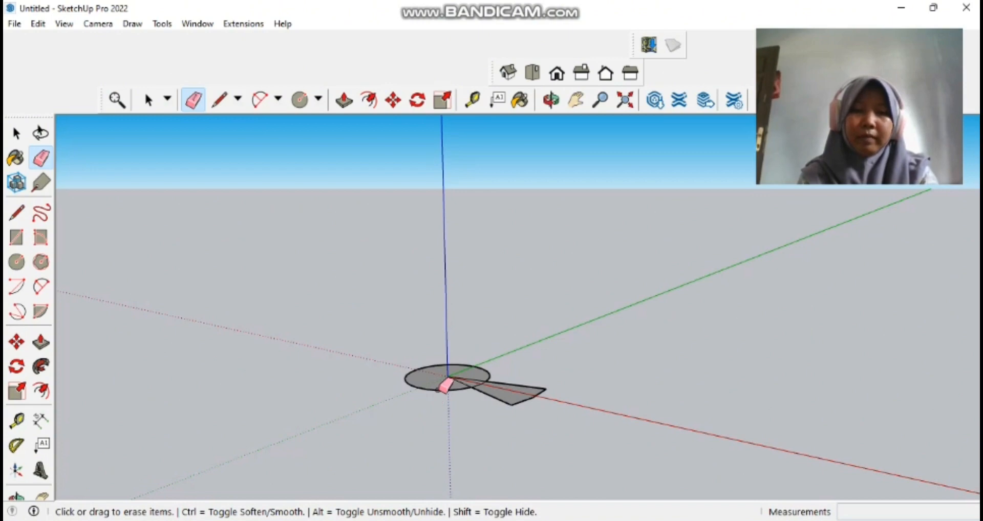
left_click(443, 389)
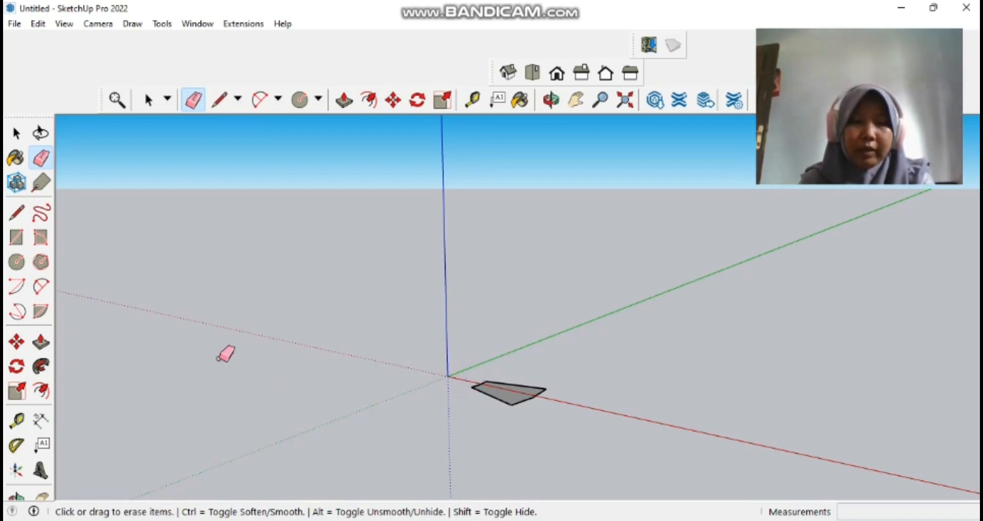
- Push/Pull the ring segment's face upward by 0,20 m
left_click(41, 342)
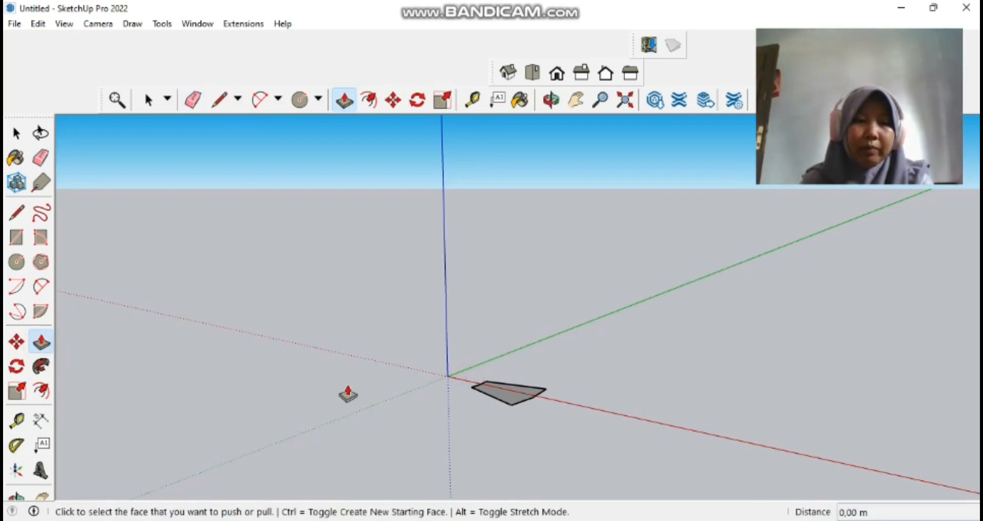
left_click(512, 395)
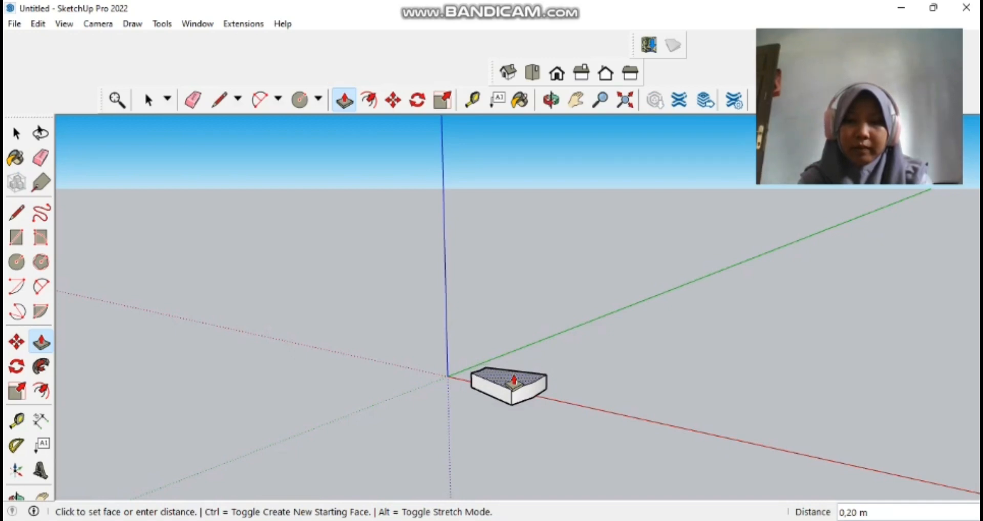
left_click(513, 381)
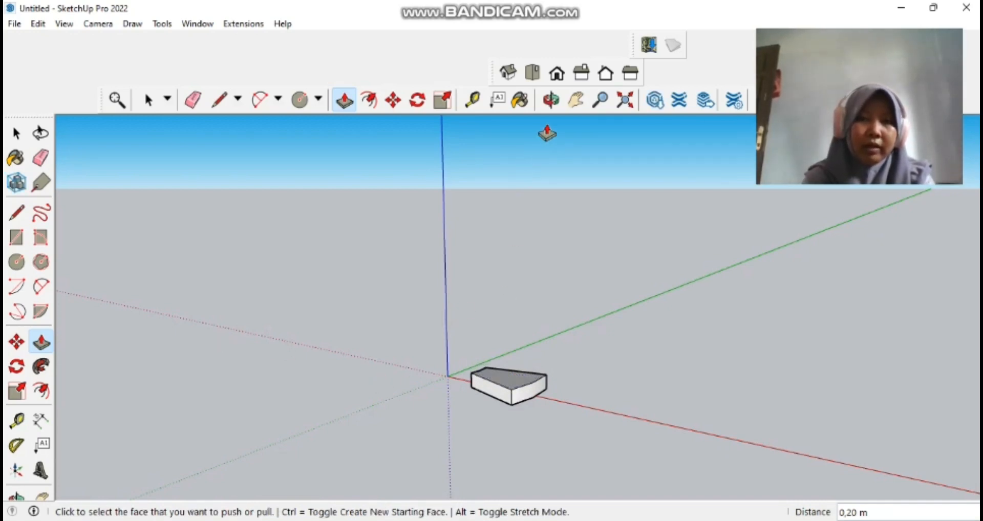
- Select the whole wedge block and make it a group
left_click(550, 100)
left_click_drag(457, 169, 468, 253)
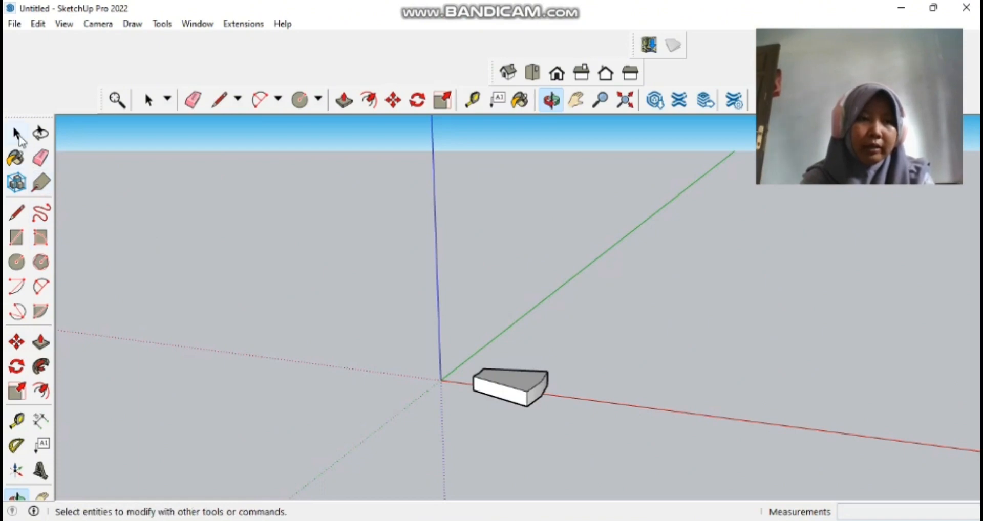
left_click(18, 136)
left_click_drag(419, 336, 651, 458)
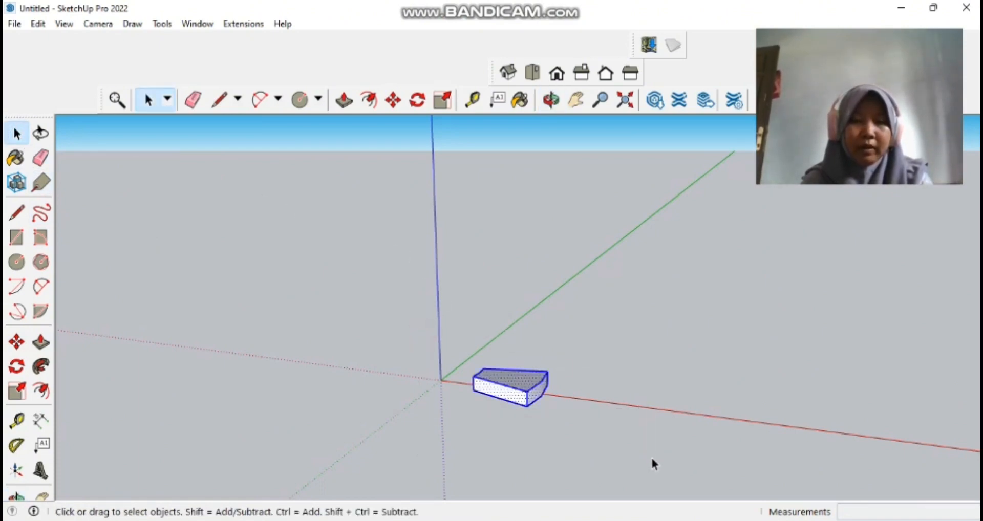
right_click(533, 388)
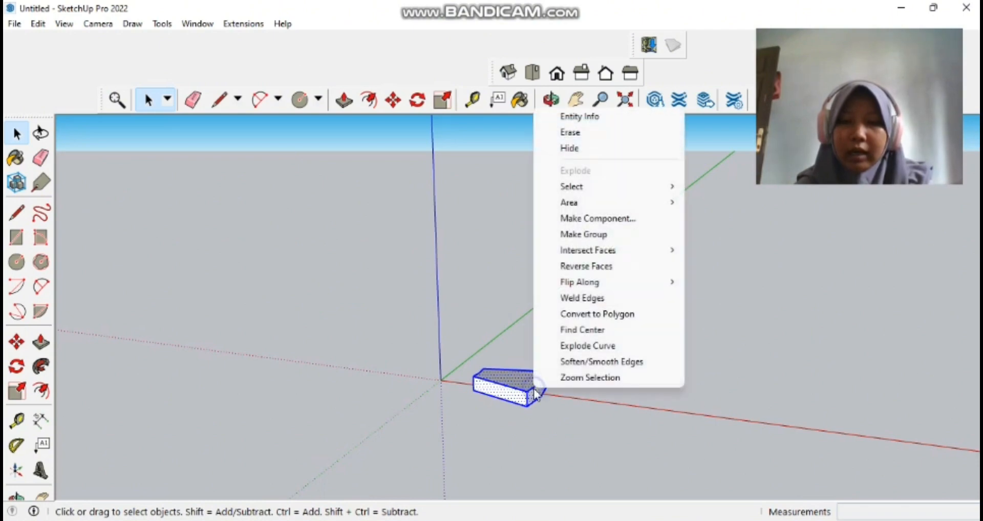
left_click(602, 239)
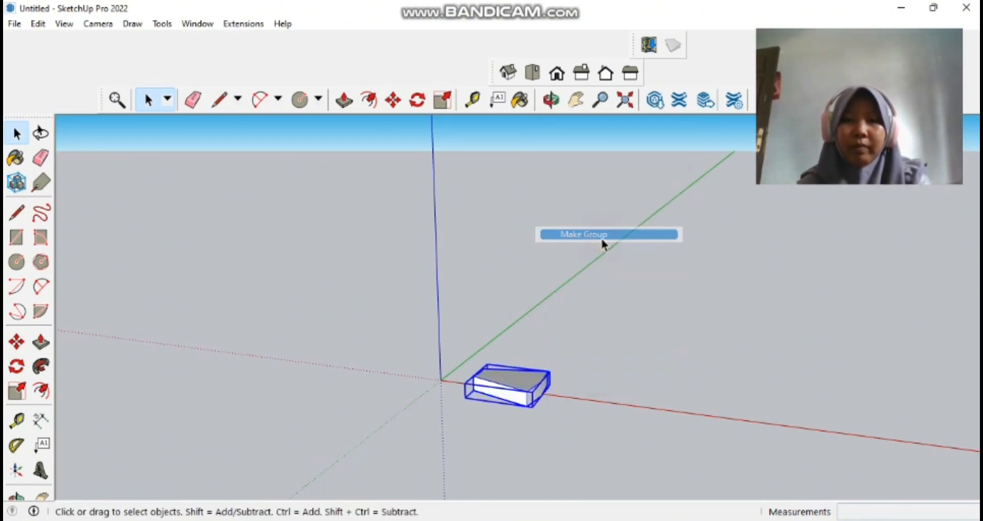
- Convert the grouped wedge block into a component with the default definition settings and dismiss the chat notification
right_click(534, 384)
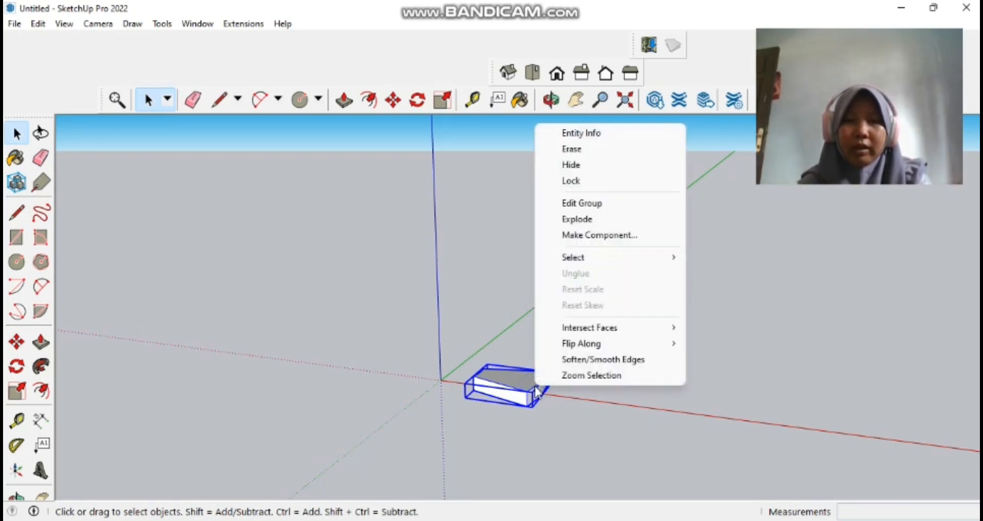
left_click(625, 239)
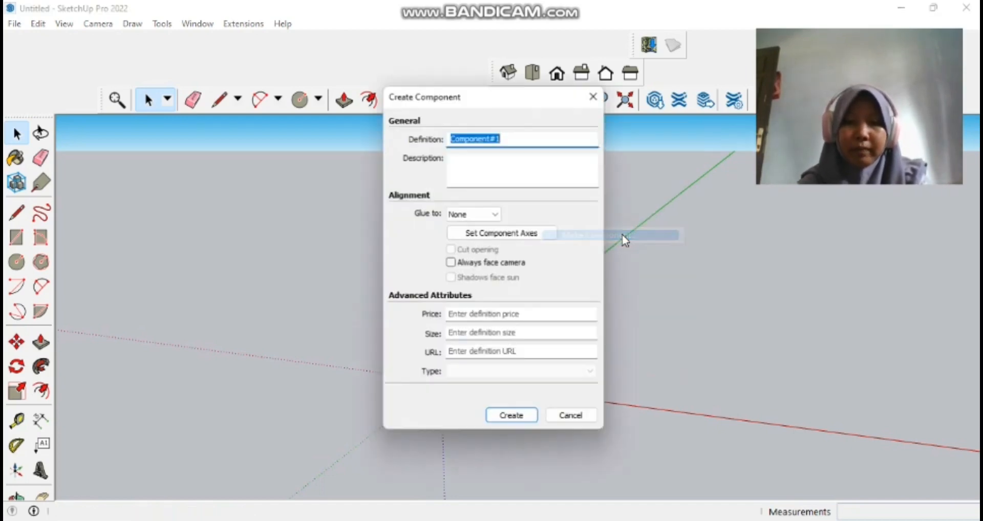
left_click(508, 423)
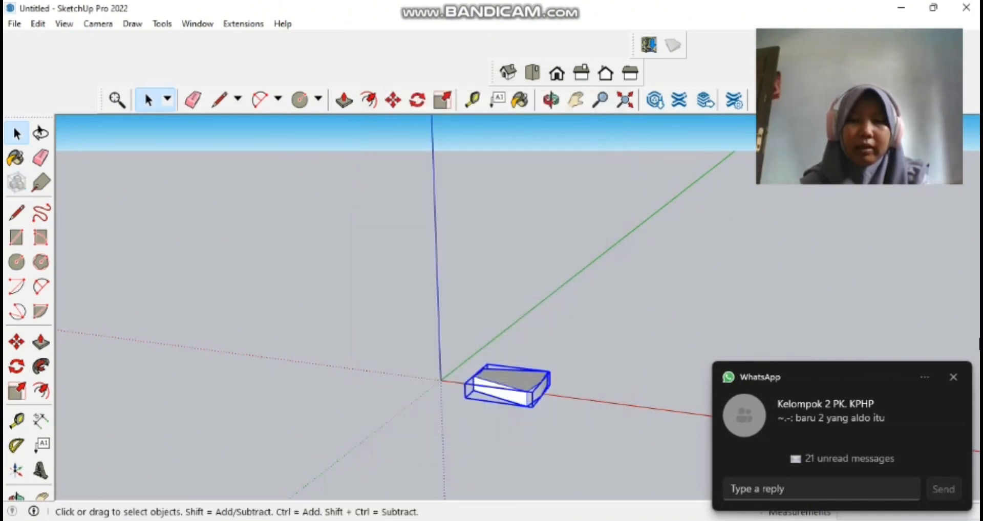
left_click(953, 377)
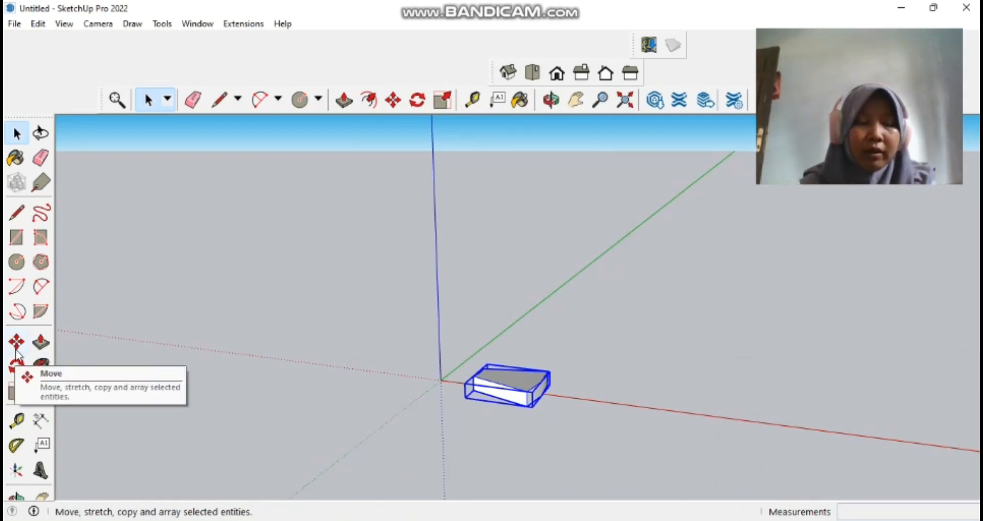
left_click(17, 367)
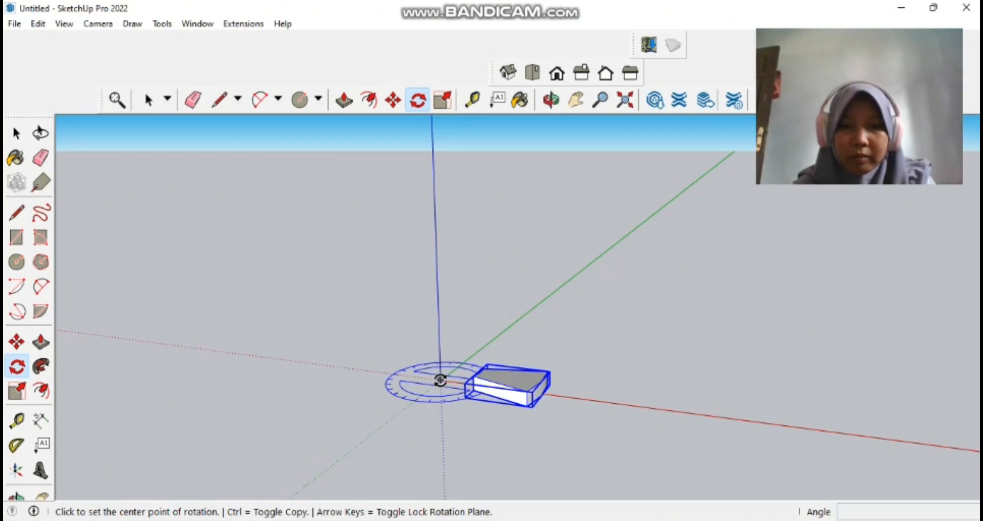
left_click(439, 380)
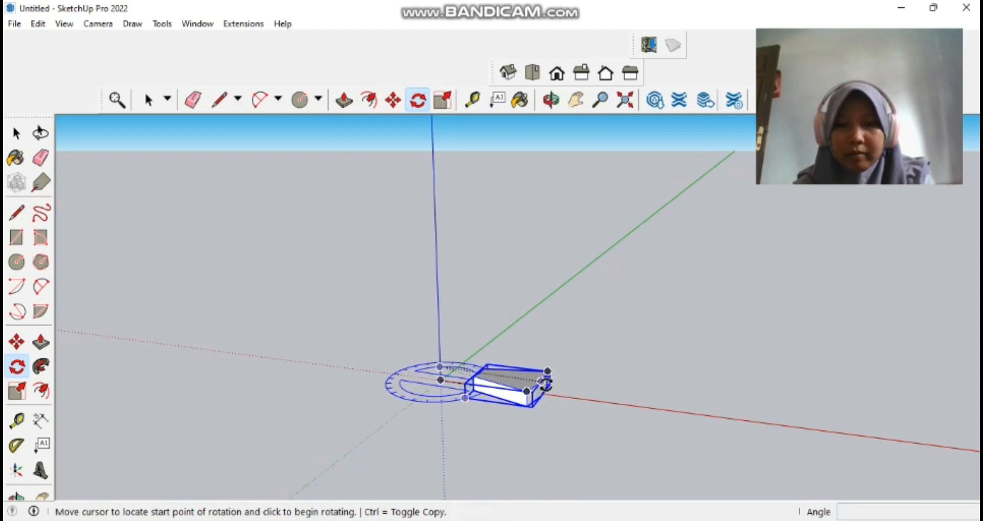
key("space")
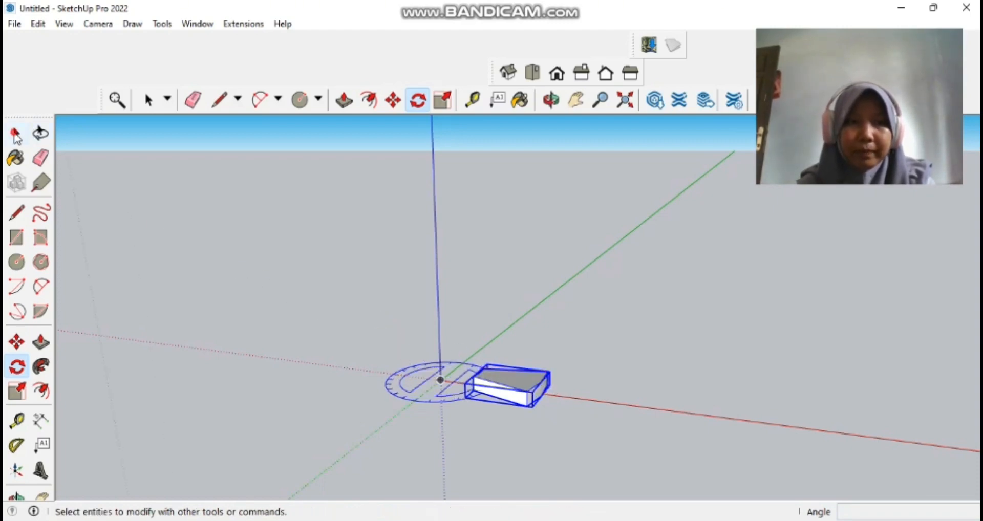
left_click(15, 134)
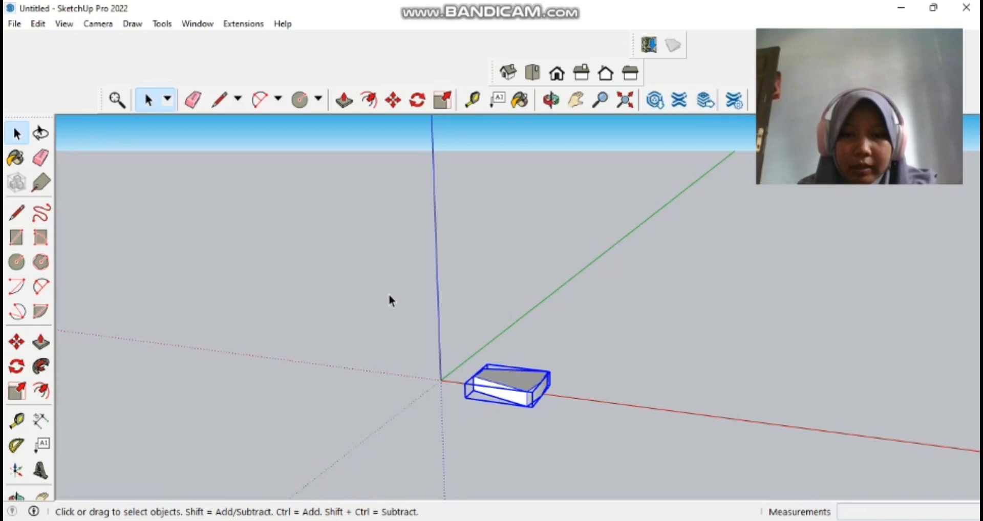
- Rotate a copy of the wedge component 30° around the origin, adjoining the original block
scroll(450, 318, "up", 1)
scroll(476, 339, "up", 1)
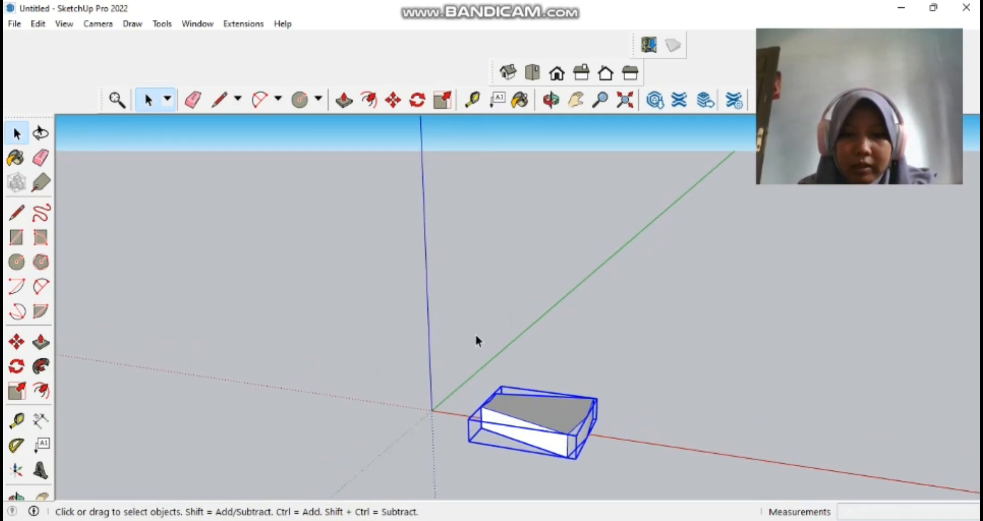
left_click(575, 100)
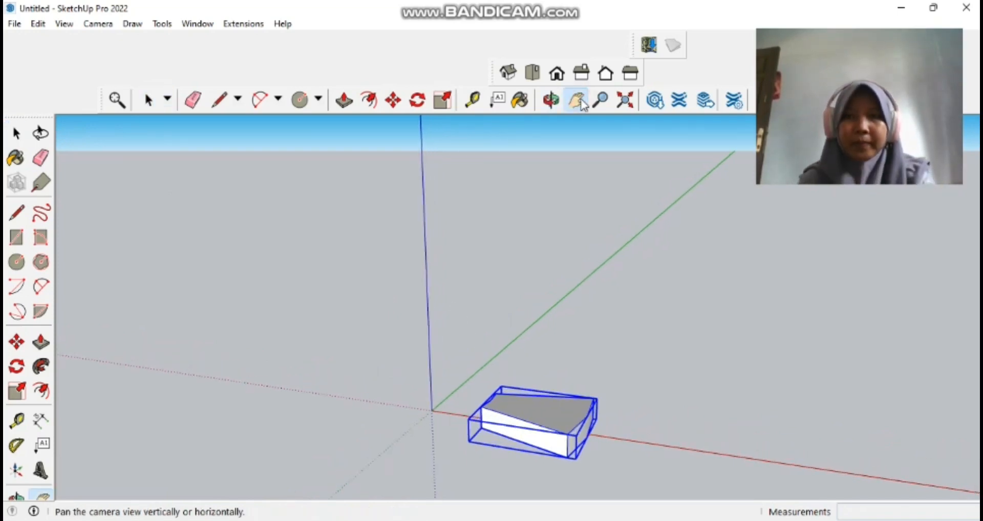
left_click_drag(531, 202, 536, 154)
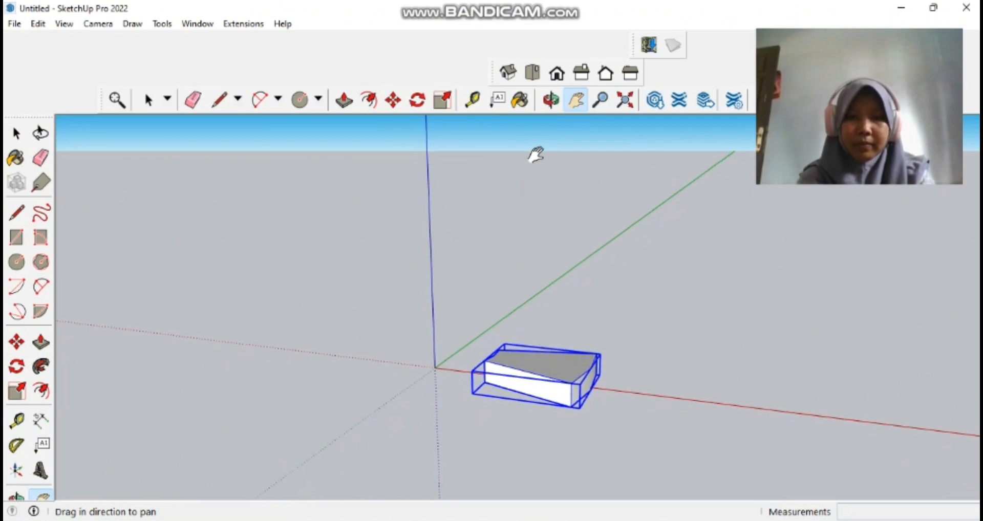
left_click(16, 366)
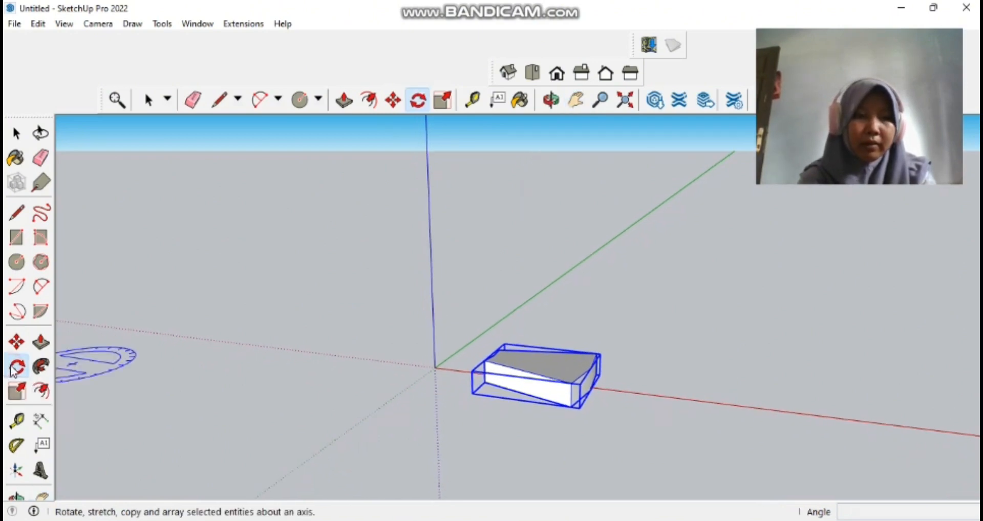
left_click(434, 368)
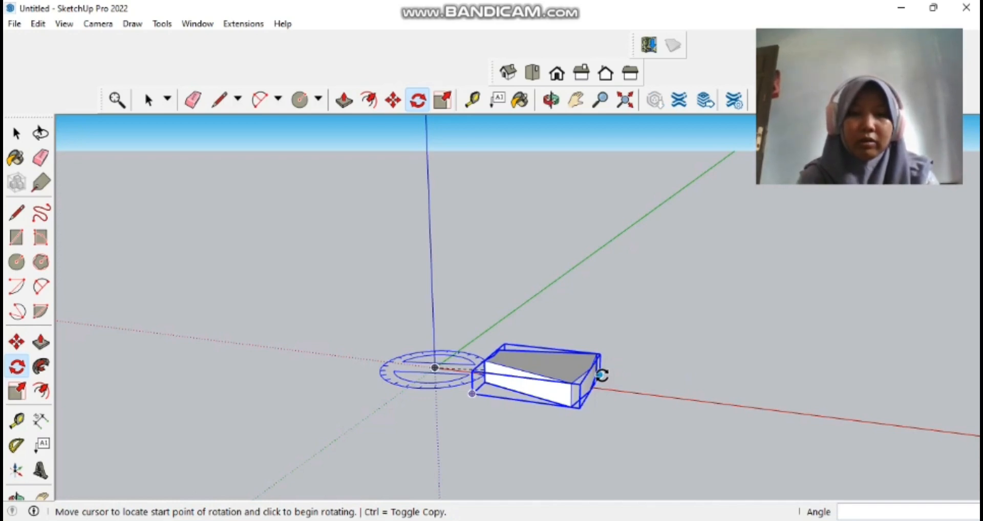
left_click(601, 376)
key("ctrl")
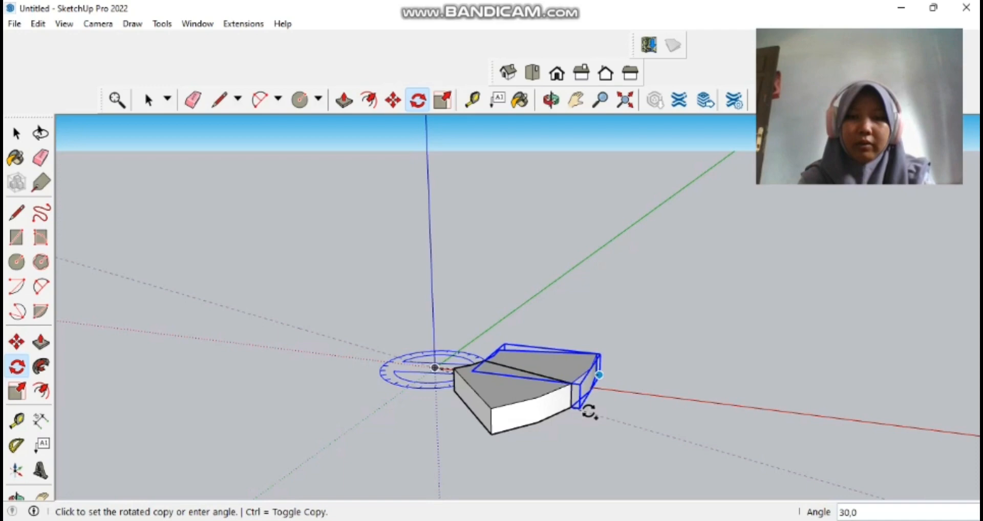
left_click(589, 411)
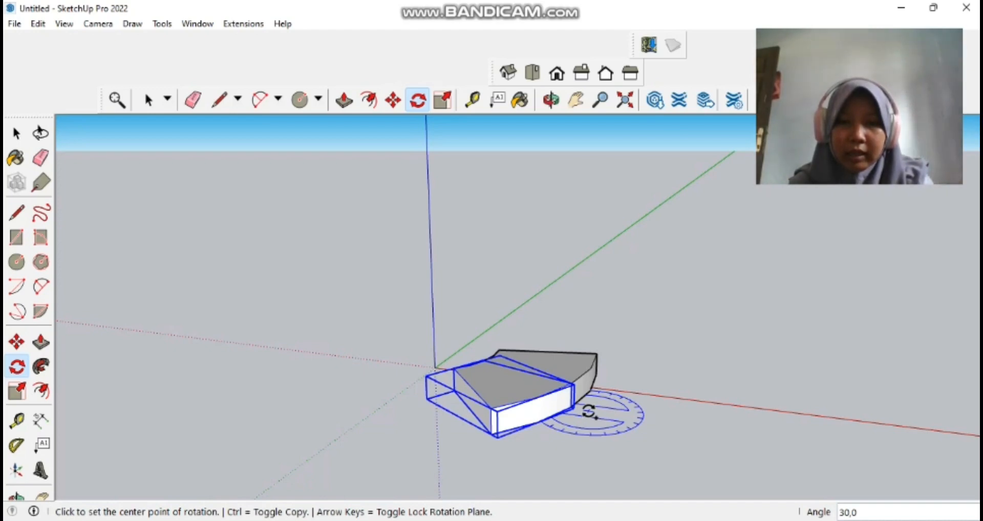
- Repeat the rotated copy around the origin as an x8 array
type("x")
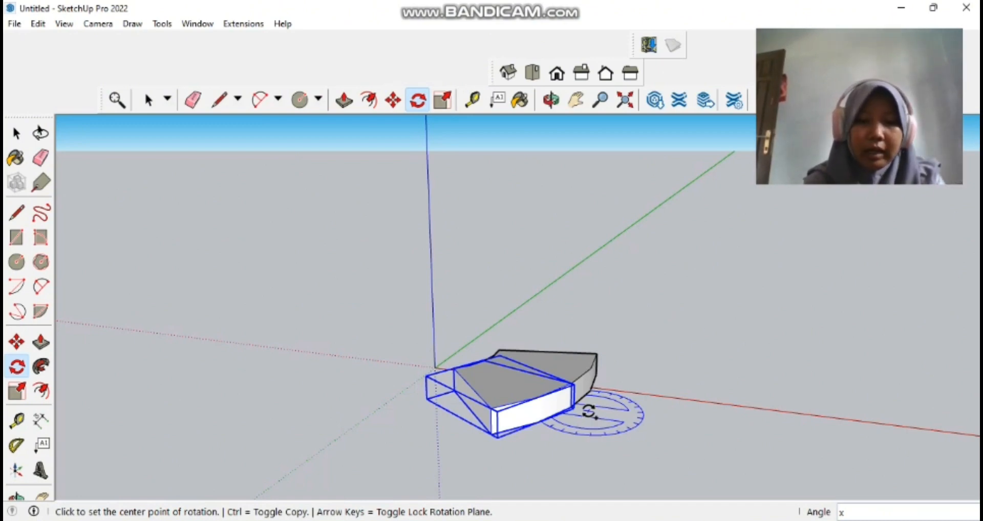
type("8")
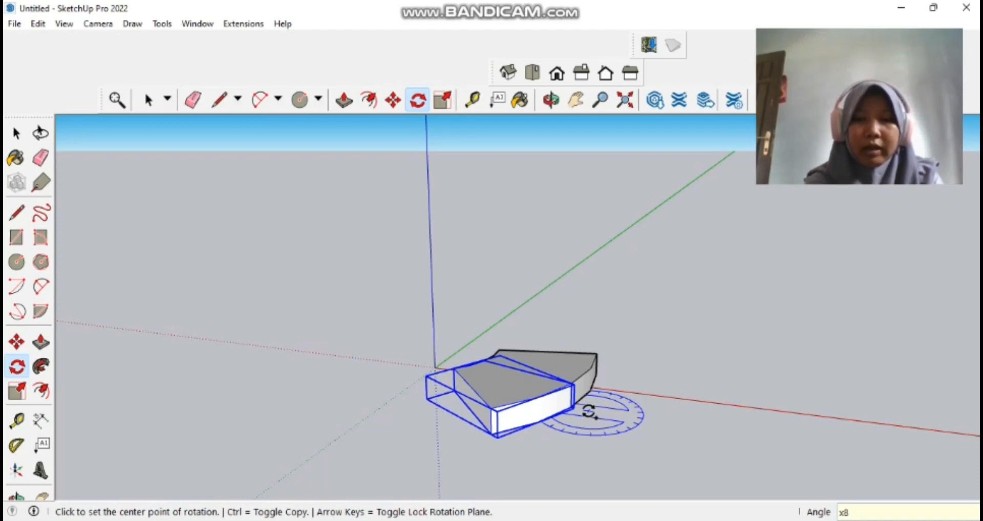
key("Return")
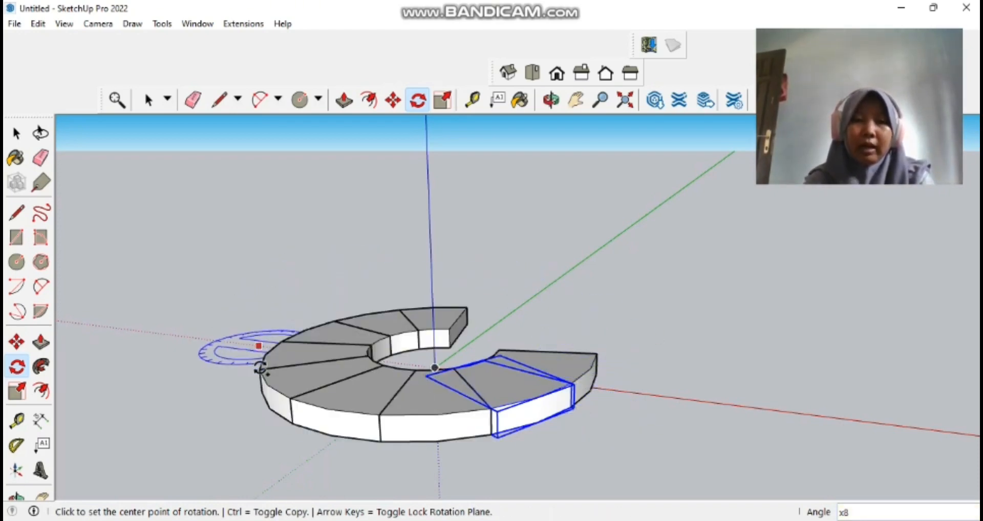
- Select every step block except the first one and move them straight up by 0,20 m
left_click(557, 105)
left_click_drag(412, 177, 377, 165)
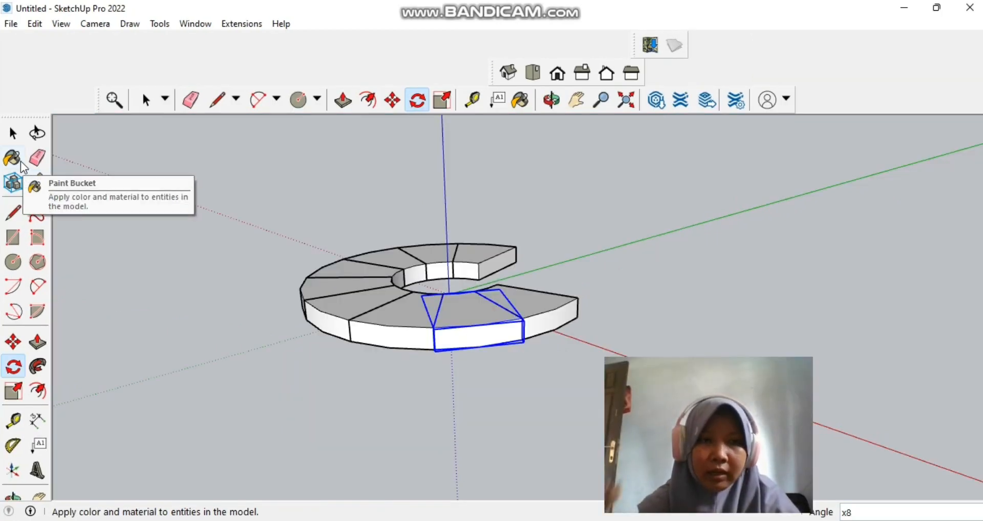
left_click(13, 135)
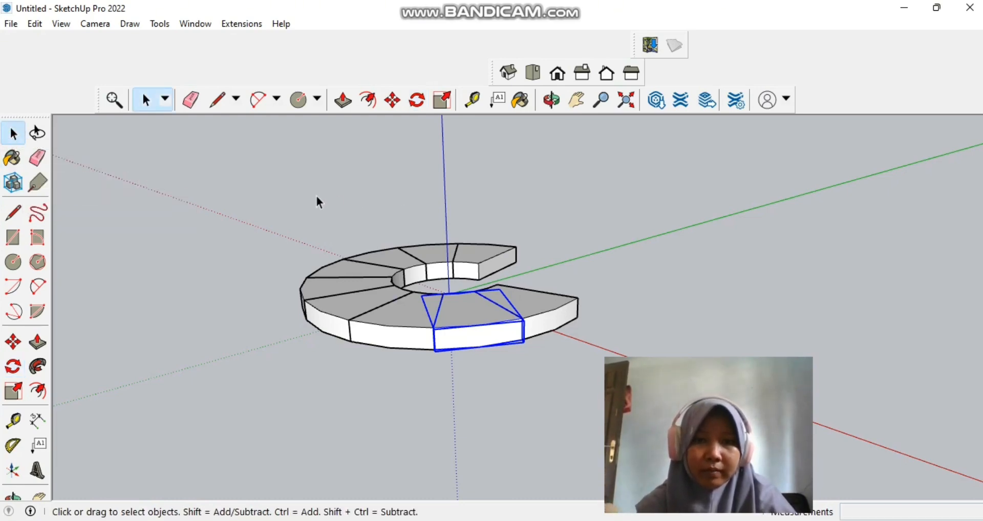
left_click_drag(310, 197, 135, 190)
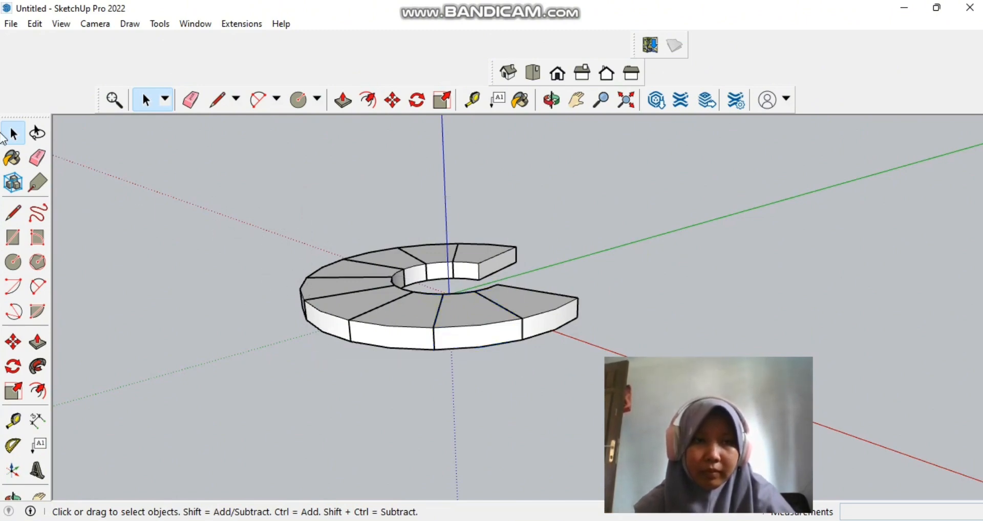
left_click_drag(207, 188, 533, 363)
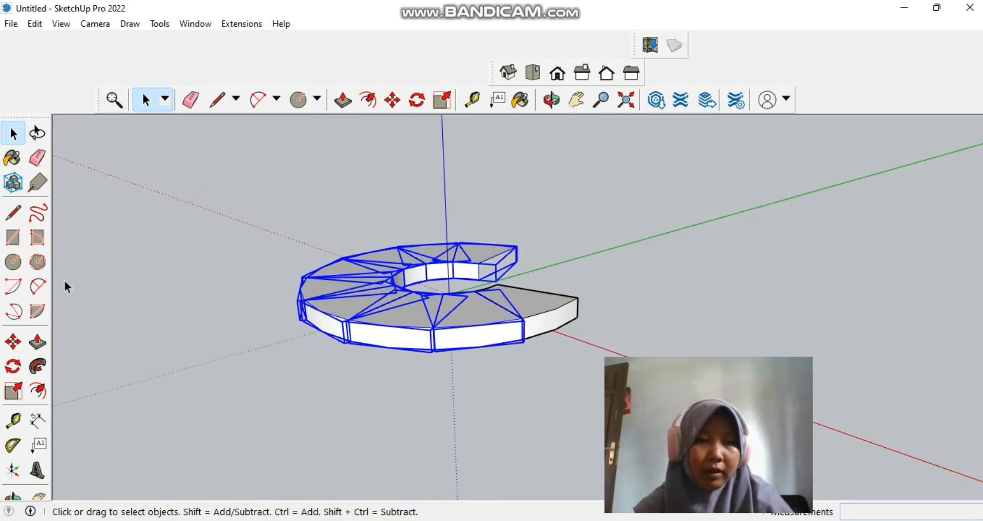
left_click(14, 342)
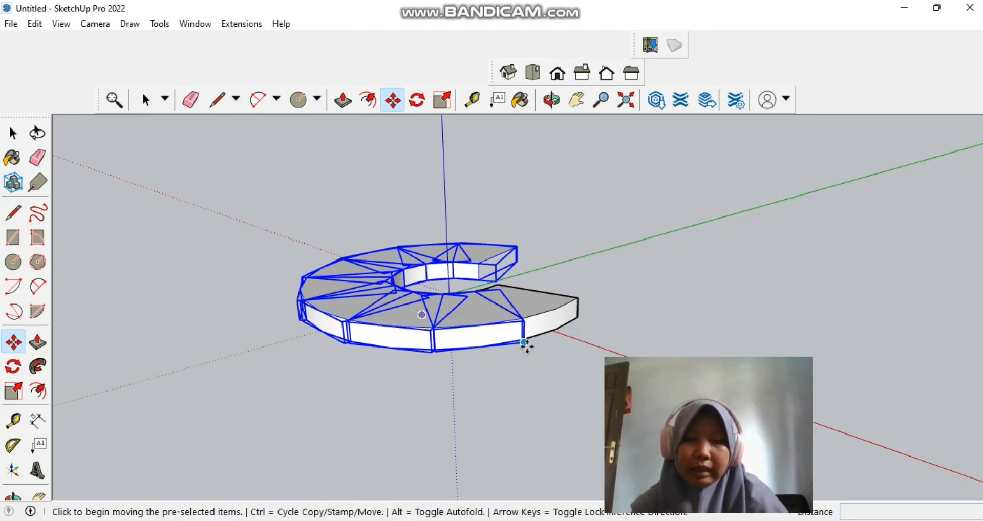
left_click(523, 342)
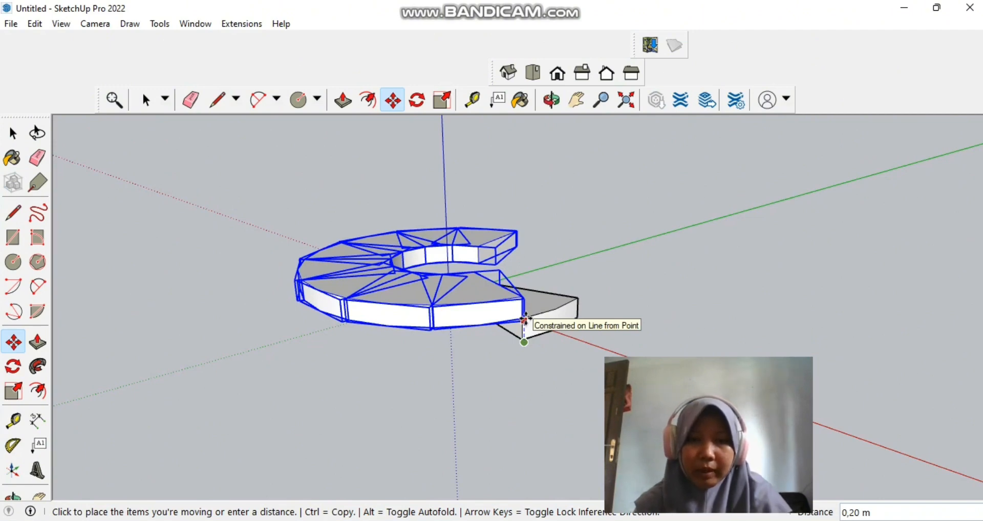
left_click(523, 323)
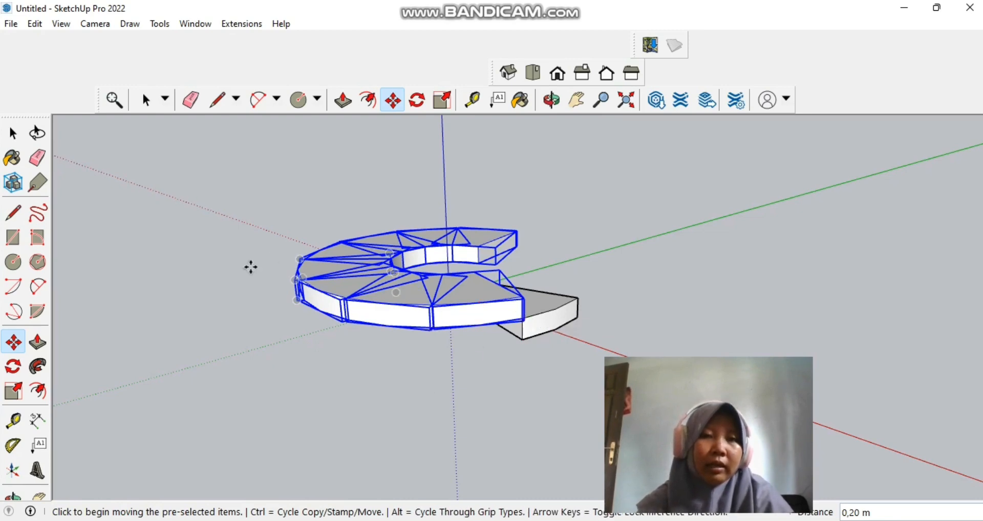
- Select all step blocks above the two lowest ones and raise them vertically by 0,20 m
left_click(142, 98)
left_click_drag(240, 192, 249, 223)
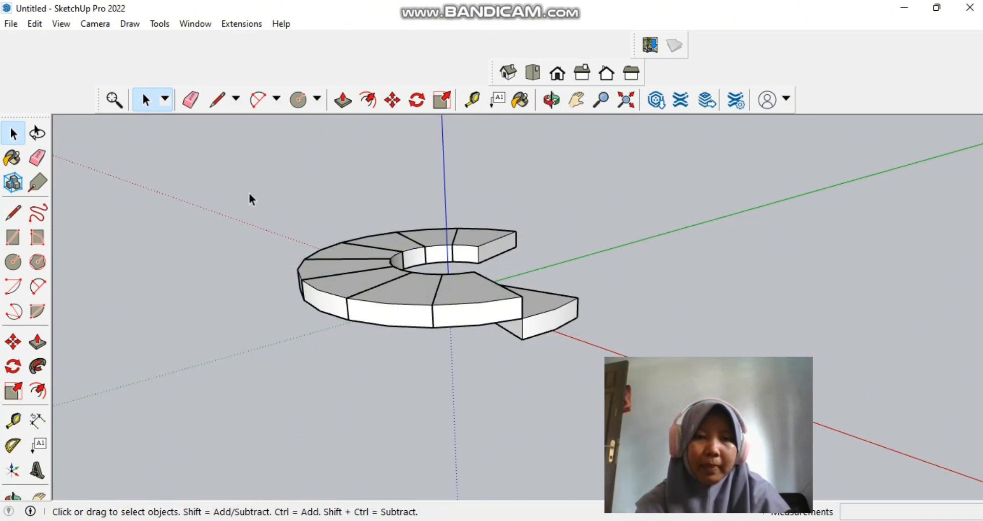
left_click_drag(256, 188, 277, 213)
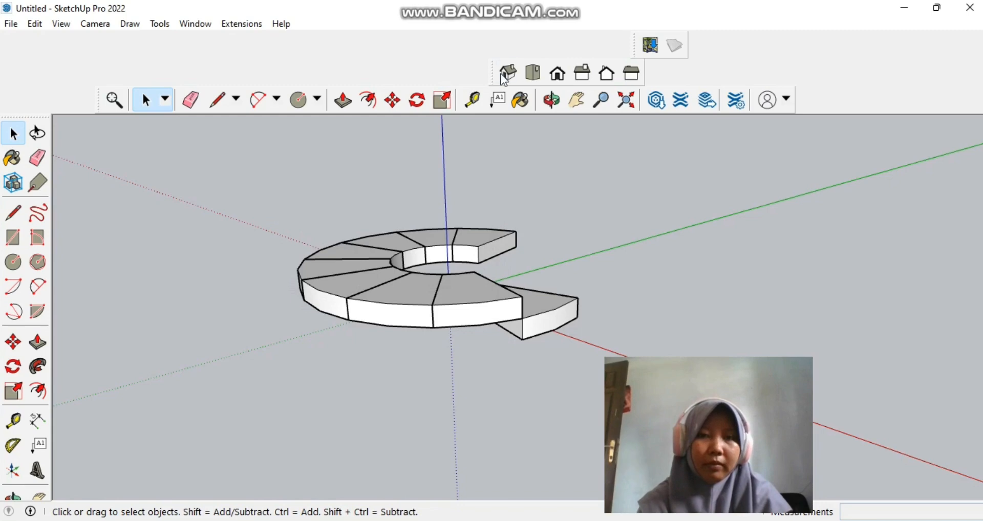
left_click(551, 101)
left_click_drag(352, 166, 502, 179)
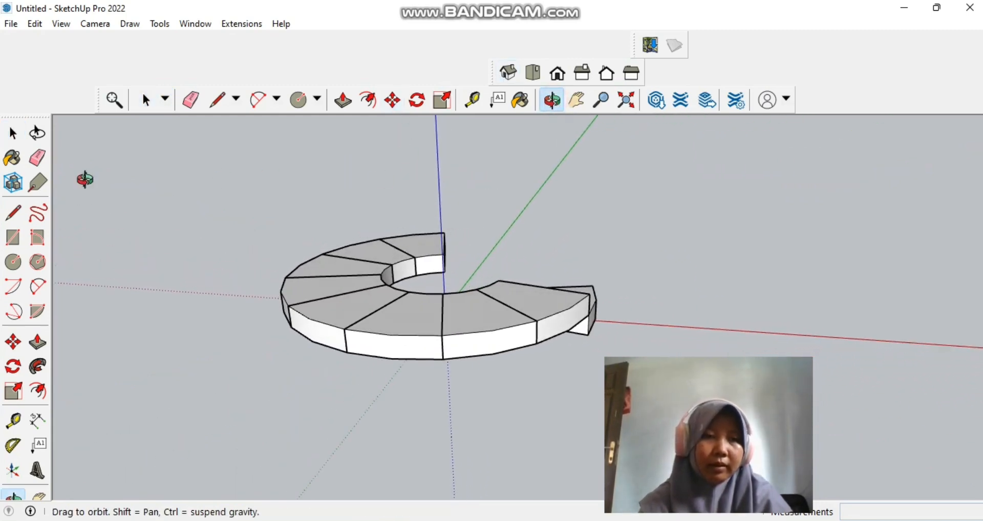
left_click(159, 100)
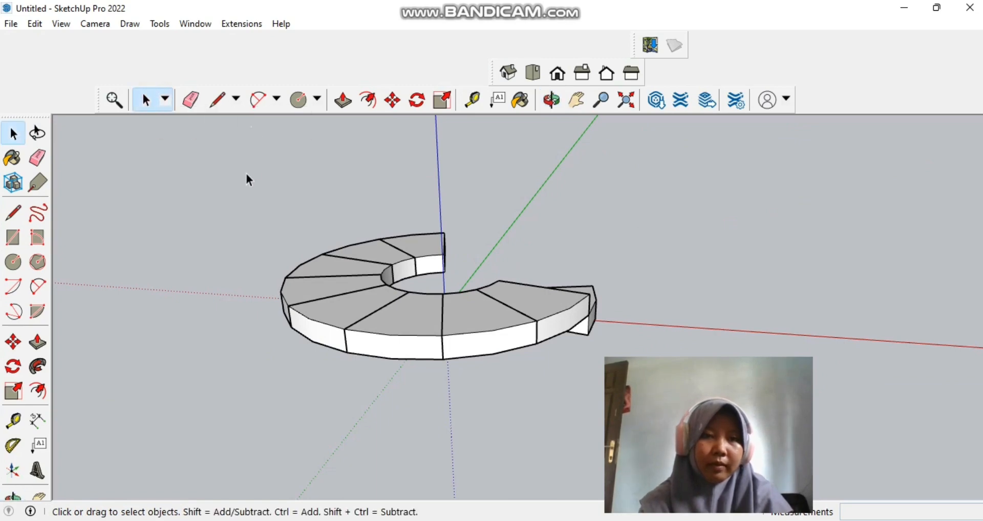
left_click_drag(285, 200, 542, 366)
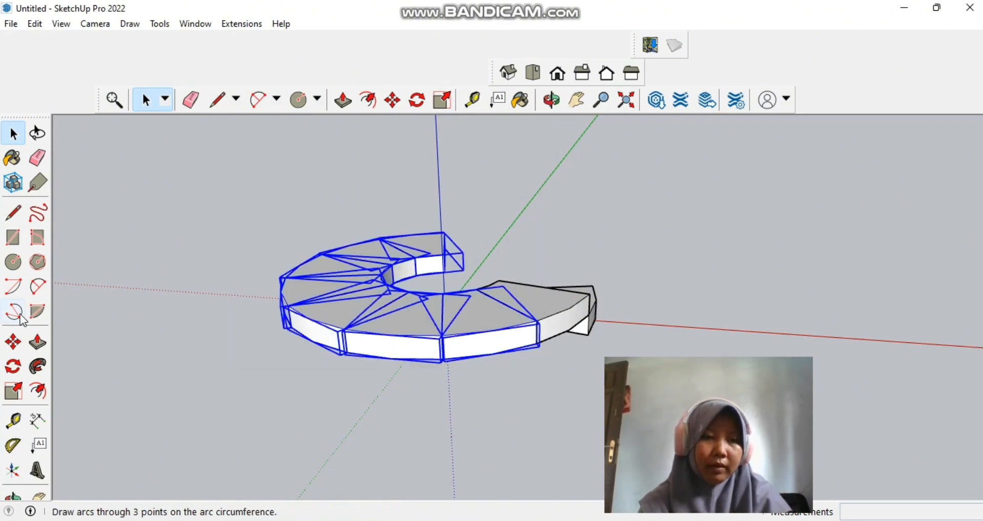
left_click(13, 340)
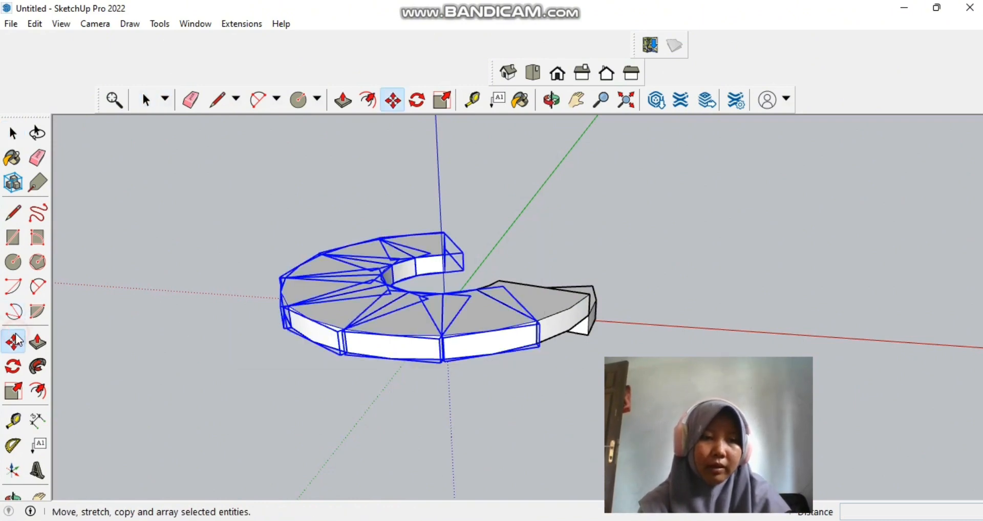
left_click(541, 347)
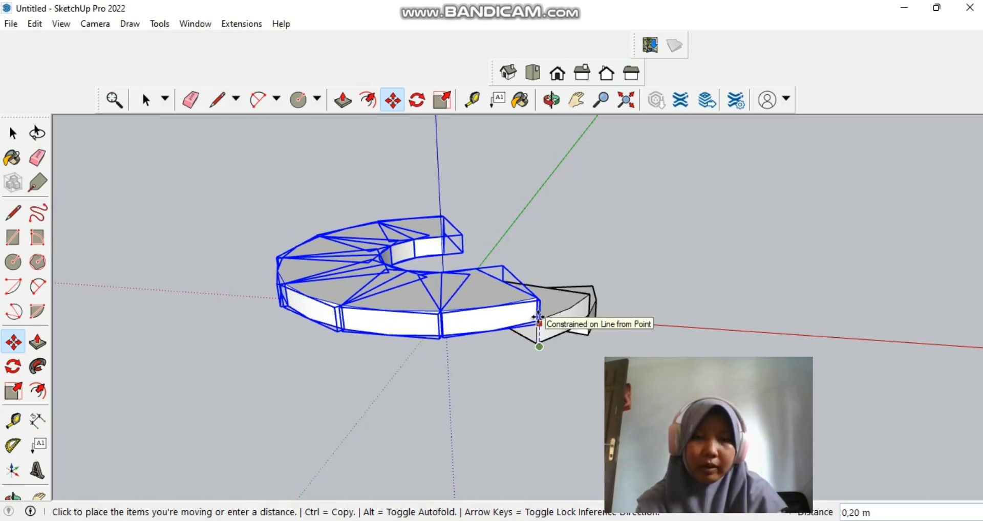
left_click(538, 316)
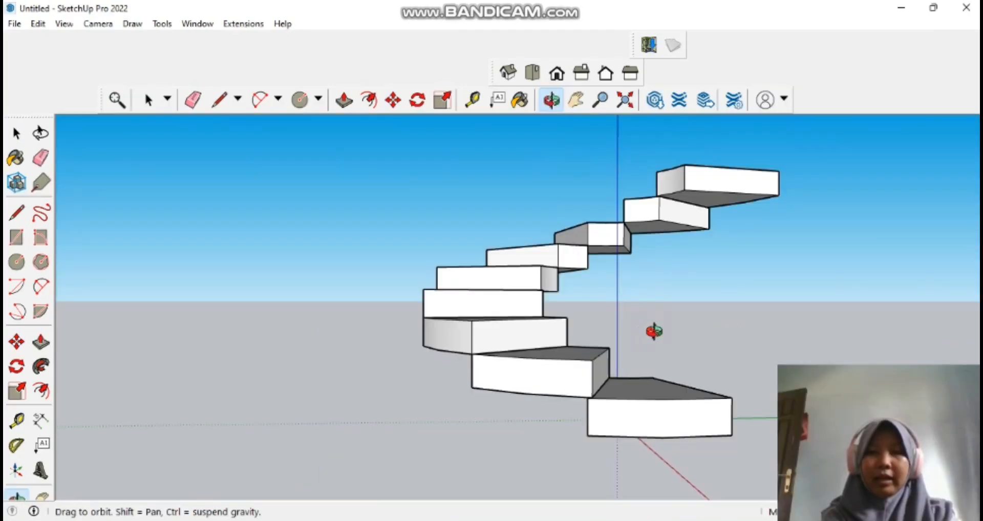
- Open the second step's component for editing and move its lower outer corner straight down to the first step's bottom edge, sloping the underside
left_click_drag(652, 331, 457, 288)
left_click_drag(844, 339, 812, 325)
left_click_drag(728, 307, 589, 307)
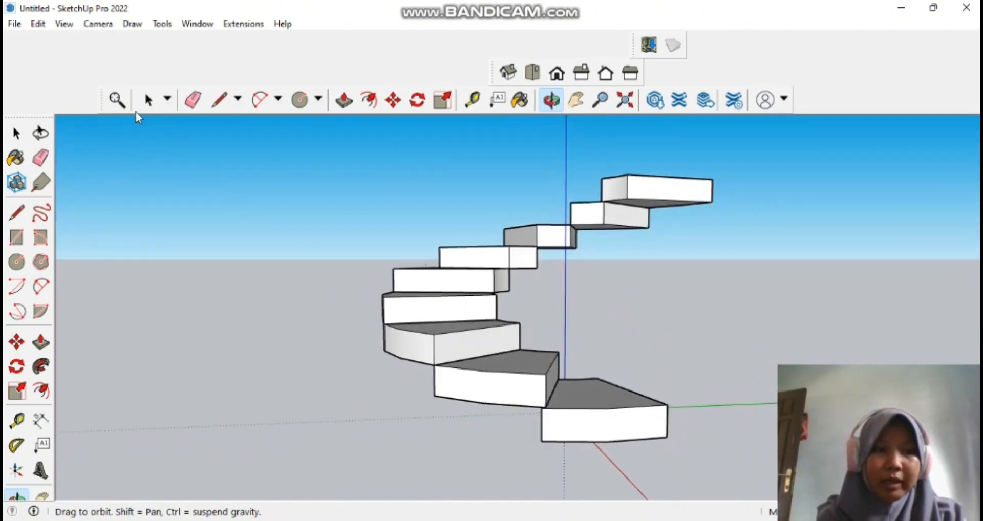
left_click(148, 100)
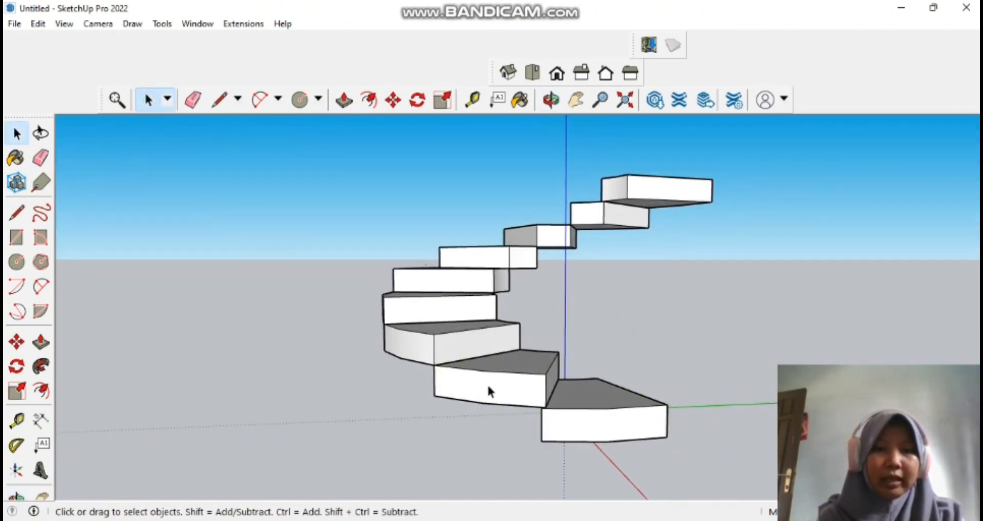
left_click(487, 384)
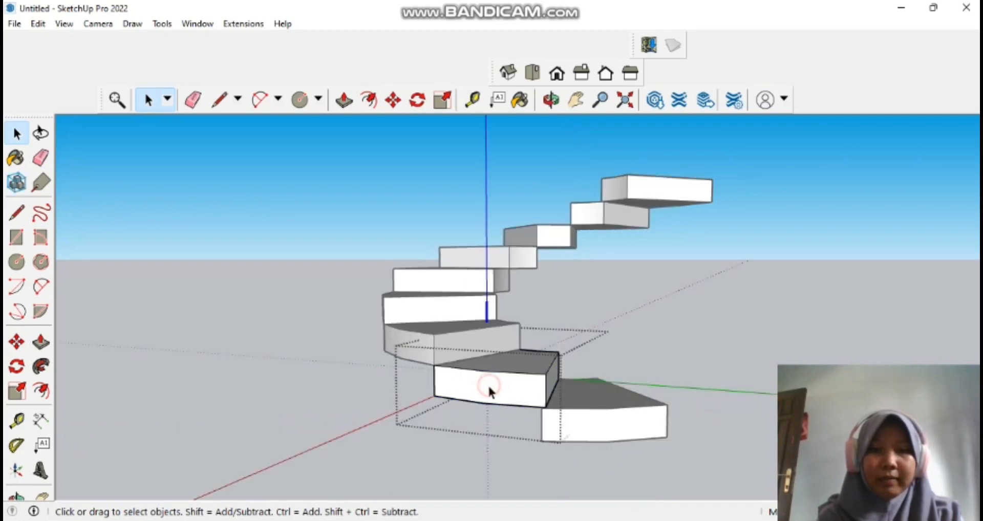
left_click(17, 341)
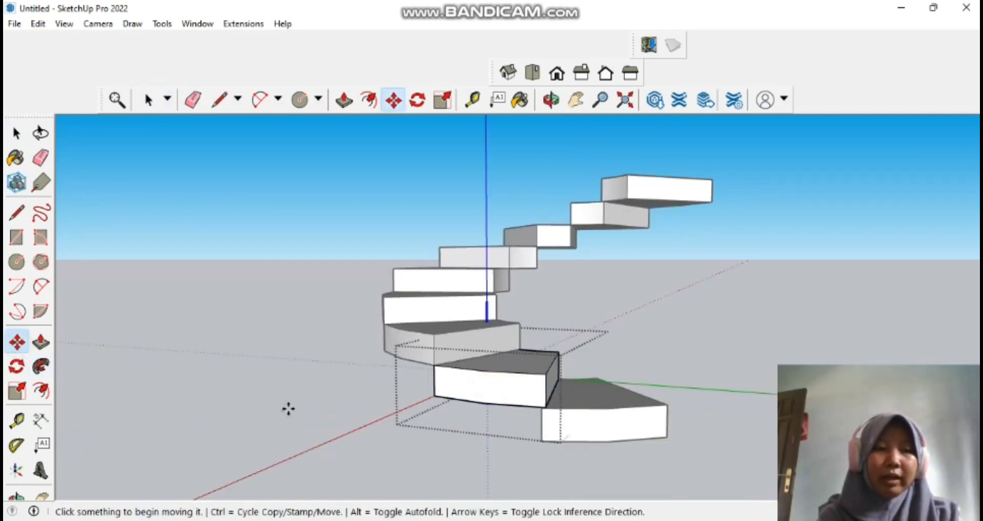
left_click(544, 407)
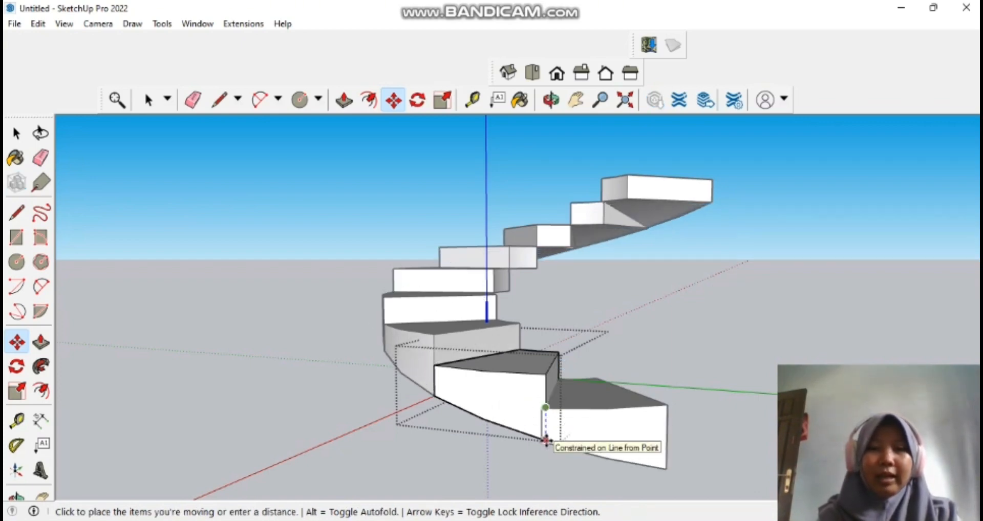
left_click(545, 439)
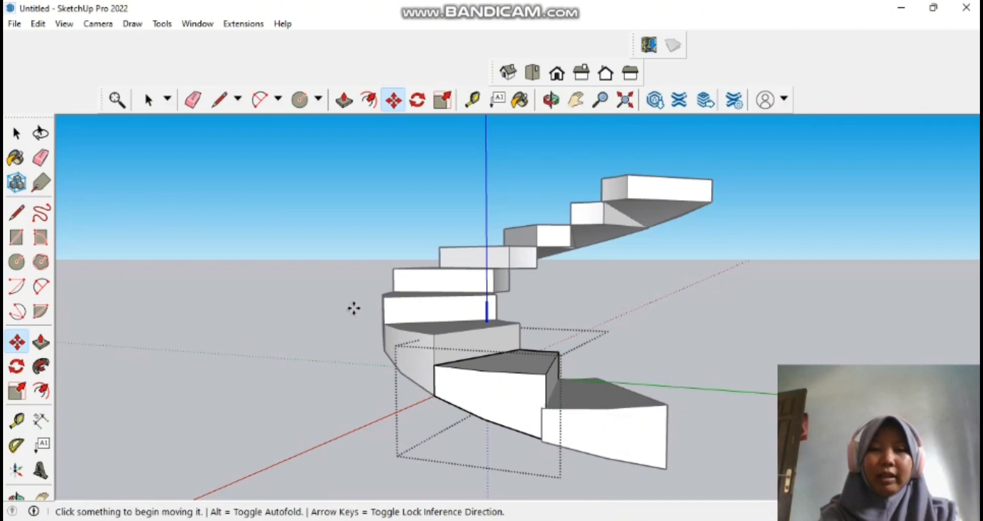
- Save a distant, near ground-level side view of the whole staircase as the first animation scene
left_click(551, 100)
left_click_drag(590, 309, 859, 289)
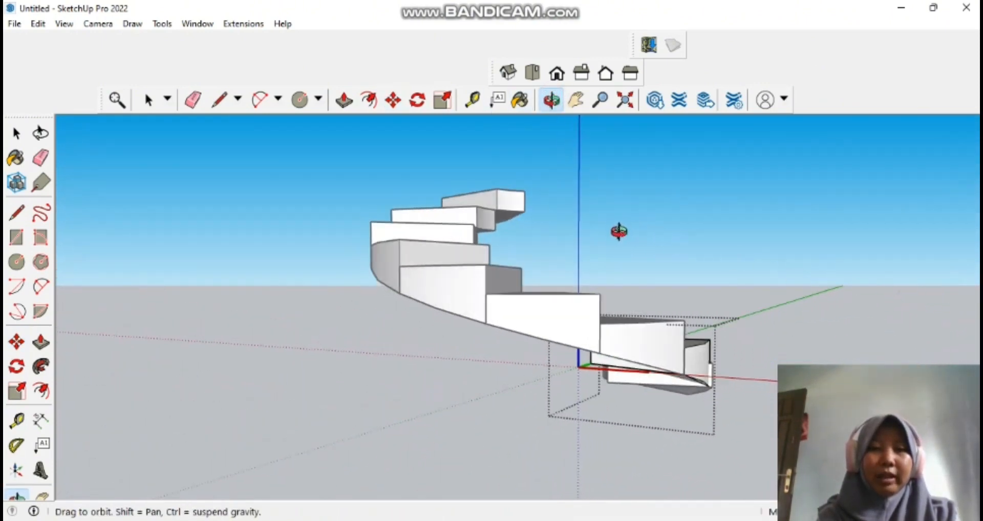
left_click_drag(616, 228, 889, 254)
left_click_drag(616, 212, 863, 306)
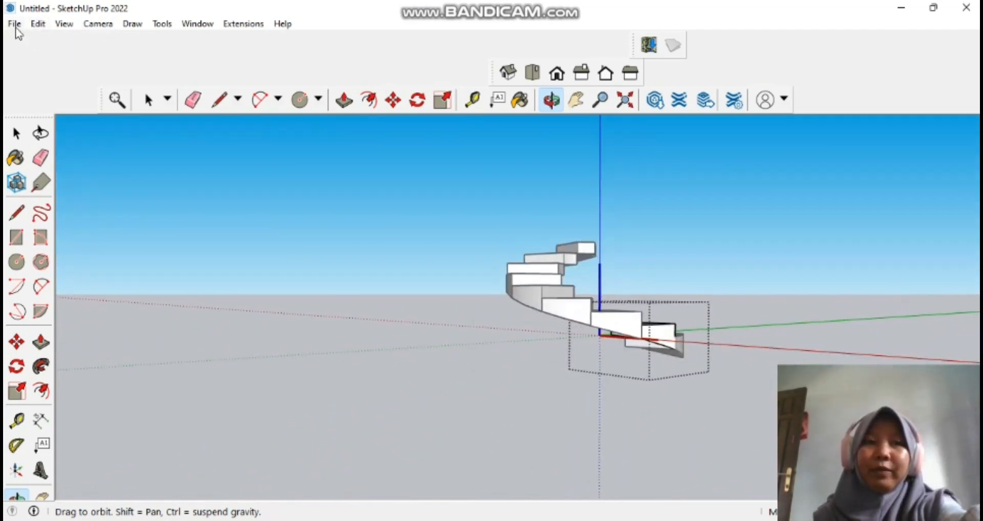
left_click(64, 24)
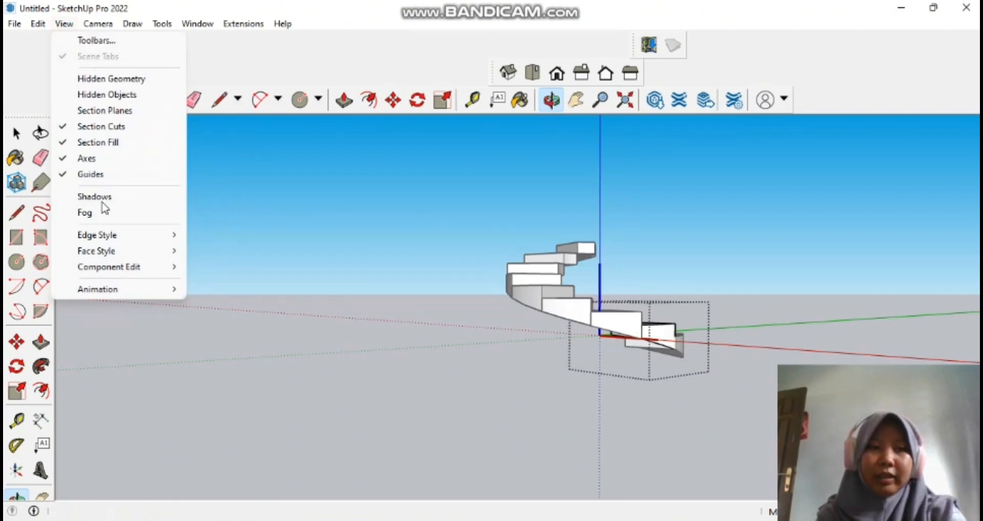
mouse_move(121, 292)
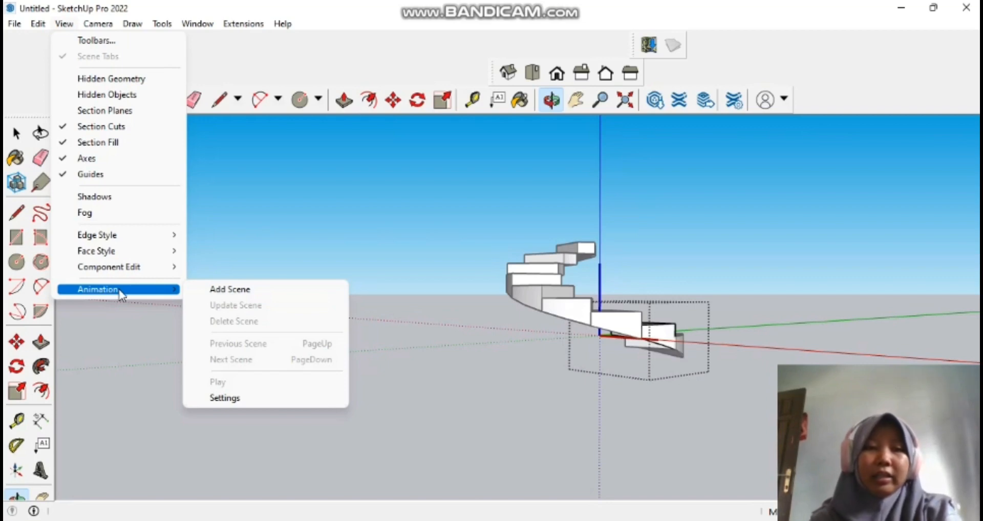
left_click(327, 291)
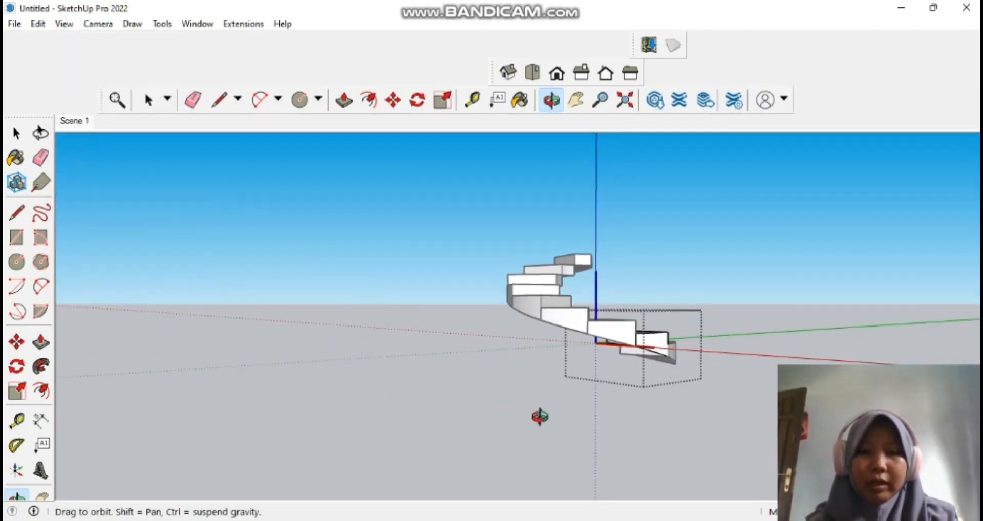
- Add a second animation scene with a closer, low view facing the lowest steps and the sloped underside
left_click_drag(572, 383, 270, 419)
scroll(269, 419, "up", 4)
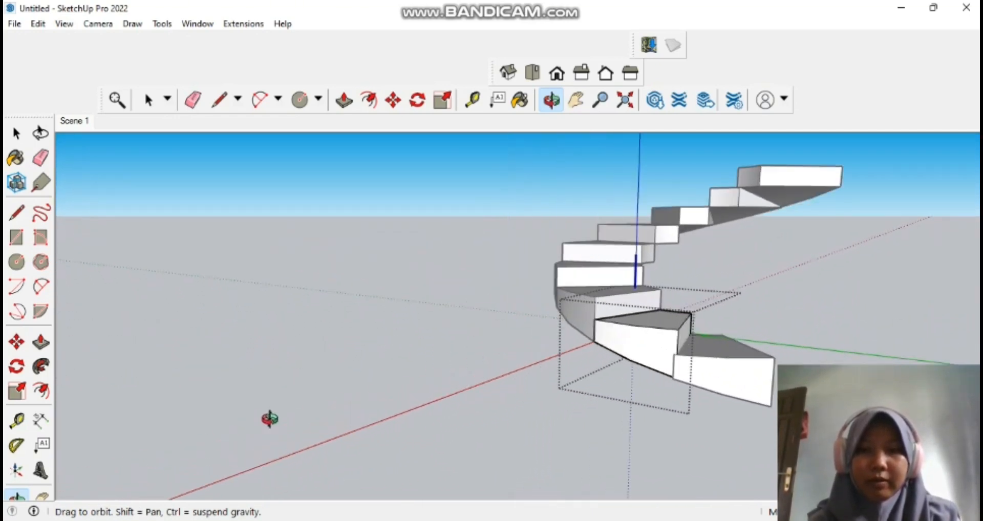
left_click_drag(625, 376, 532, 358)
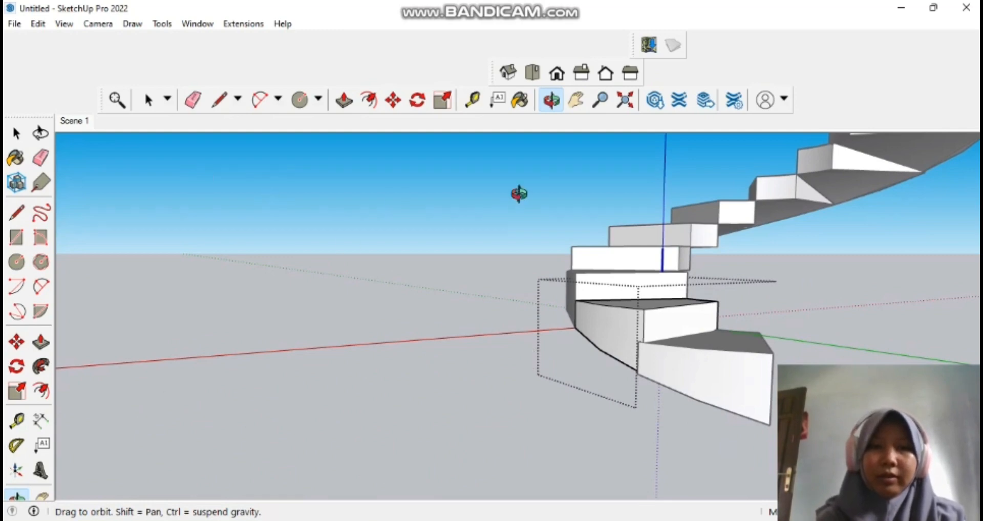
scroll(518, 194, "down", 1)
left_click(576, 100)
left_click_drag(505, 157, 346, 391)
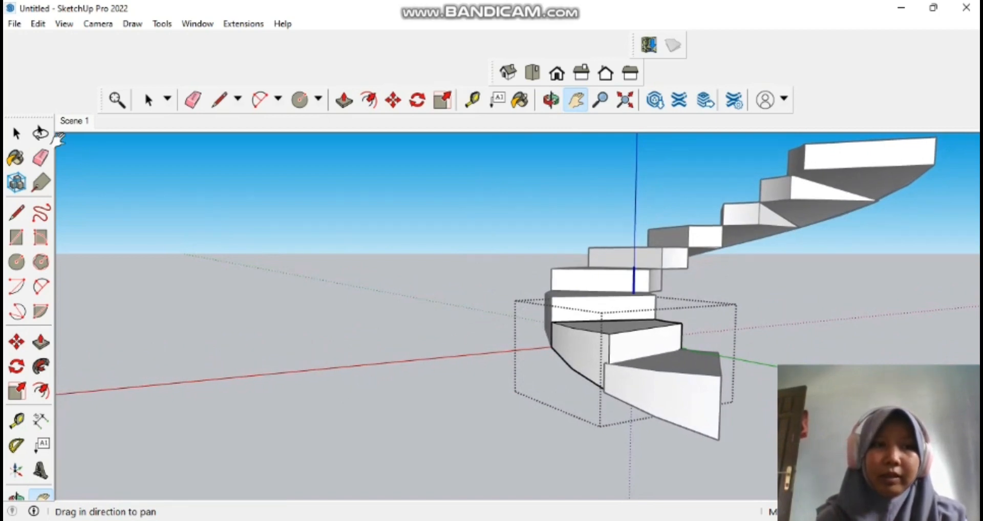
left_click(64, 25)
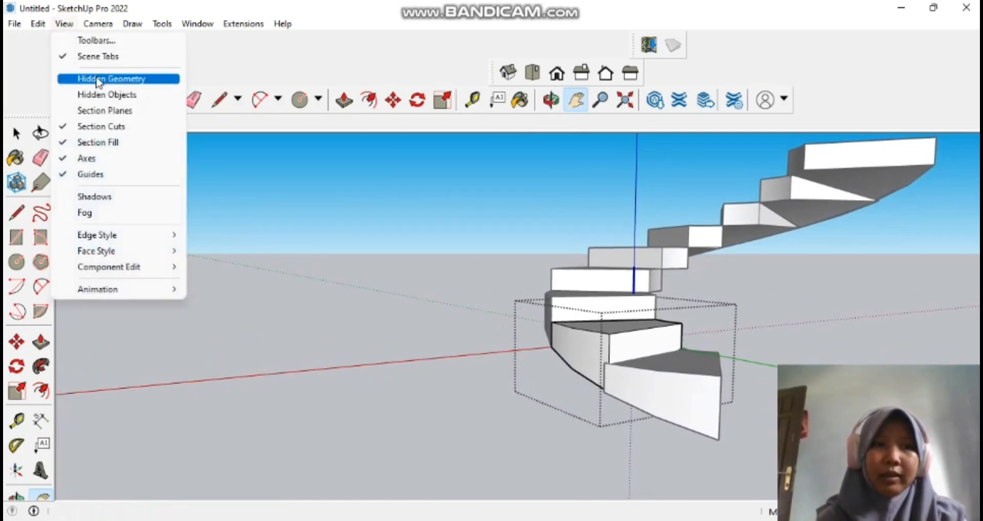
left_click(94, 290)
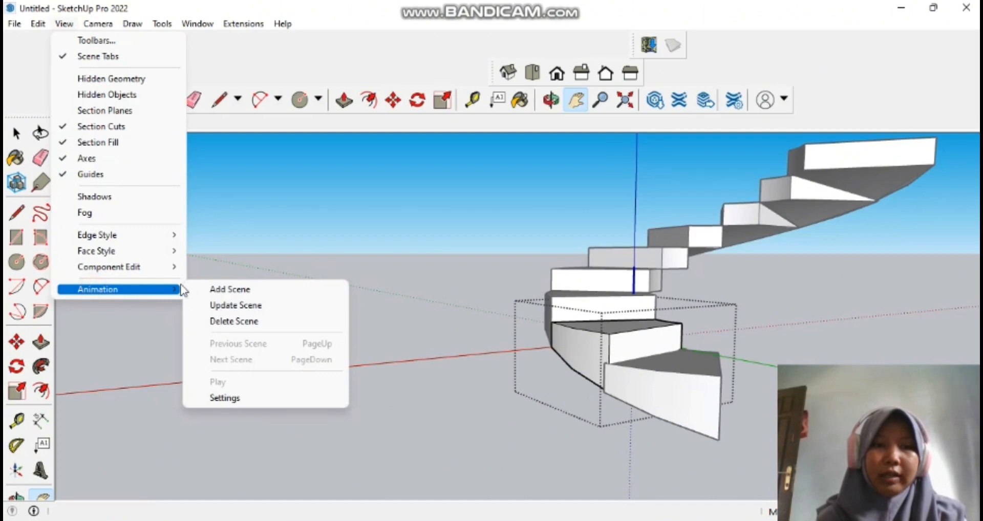
left_click(228, 288)
- Add a third animation scene looking down on the staircase from the outer side of its lower steps
left_click_drag(570, 197, 624, 286)
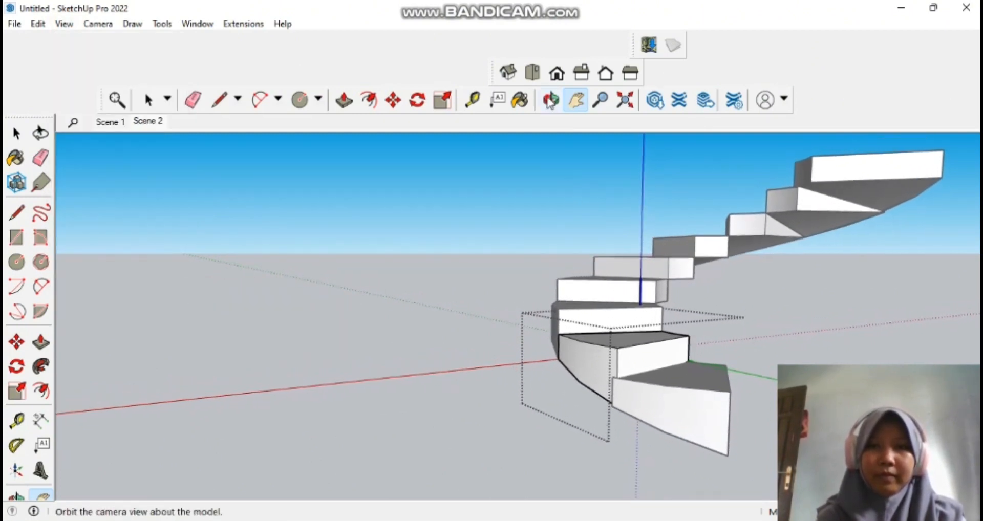
left_click(550, 101)
left_click_drag(483, 127, 520, 160)
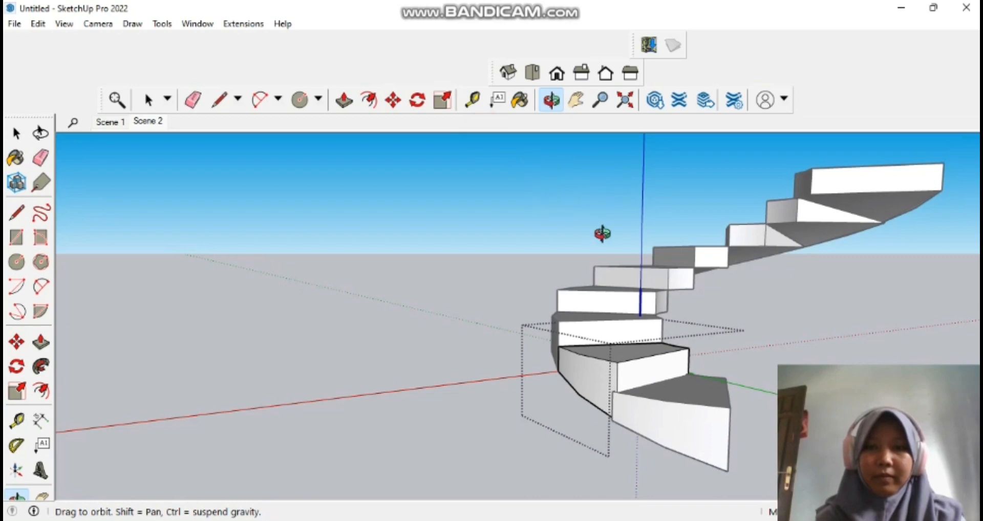
left_click_drag(460, 248, 851, 287)
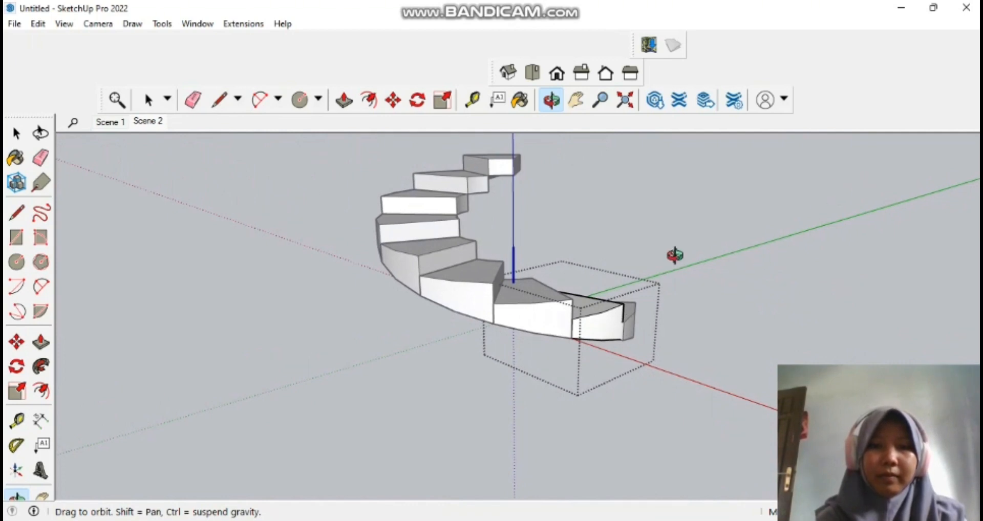
scroll(674, 255, "up", 2)
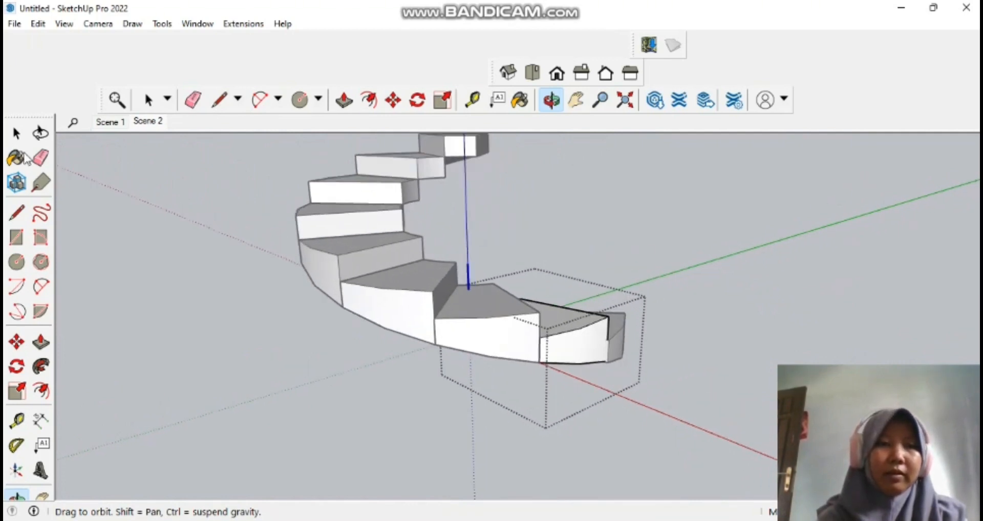
left_click(67, 24)
mouse_move(90, 290)
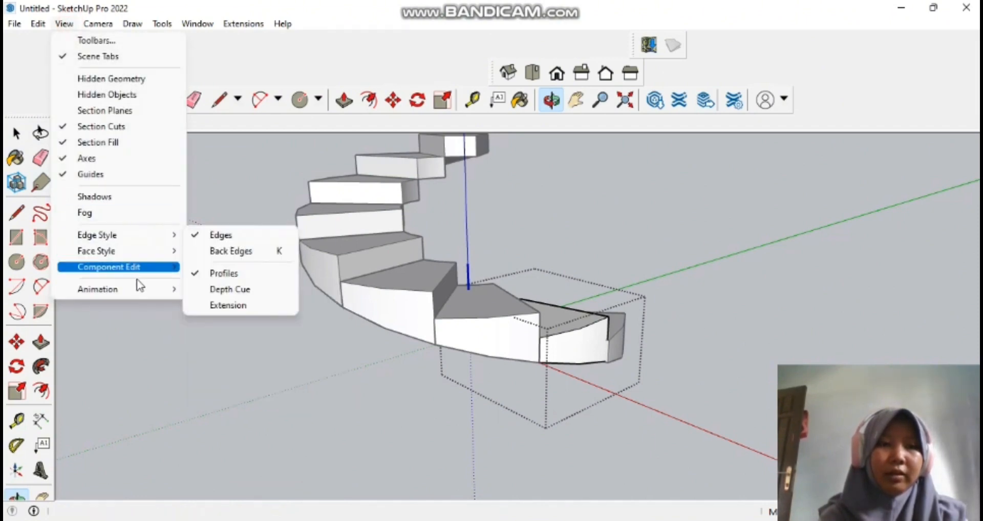
mouse_move(140, 292)
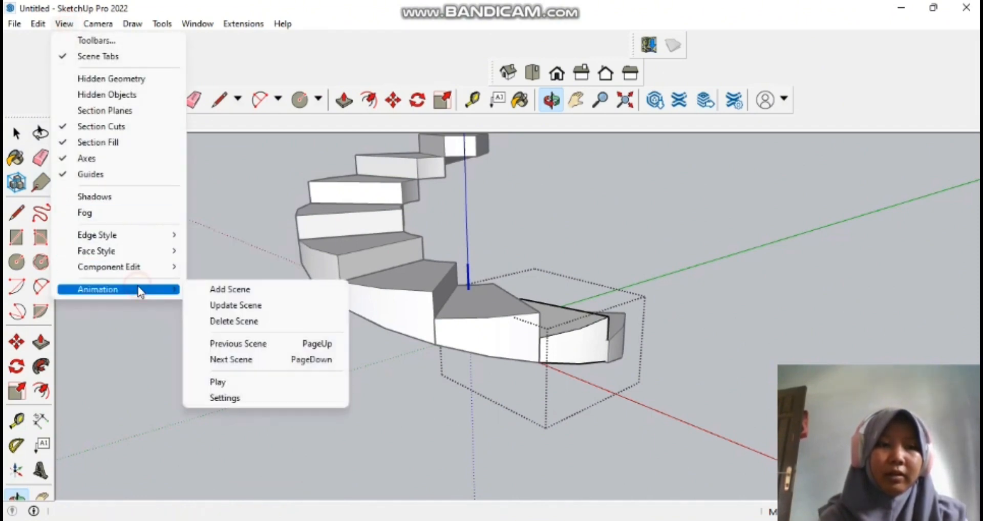
left_click(219, 288)
- Add a fourth animation scene viewing the staircase from above and behind, with the highest steps in the foreground
left_click_drag(305, 176, 733, 234)
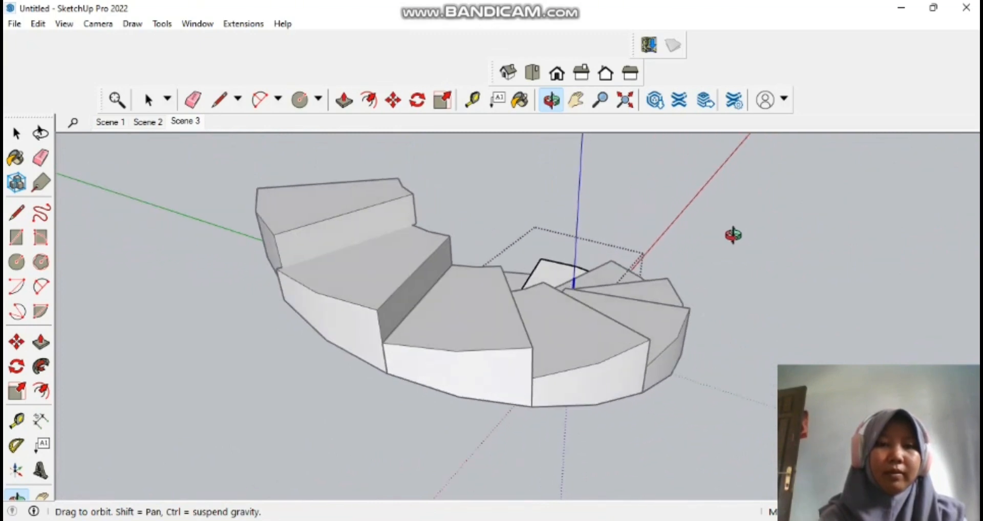
right_click(736, 241)
left_click(713, 224)
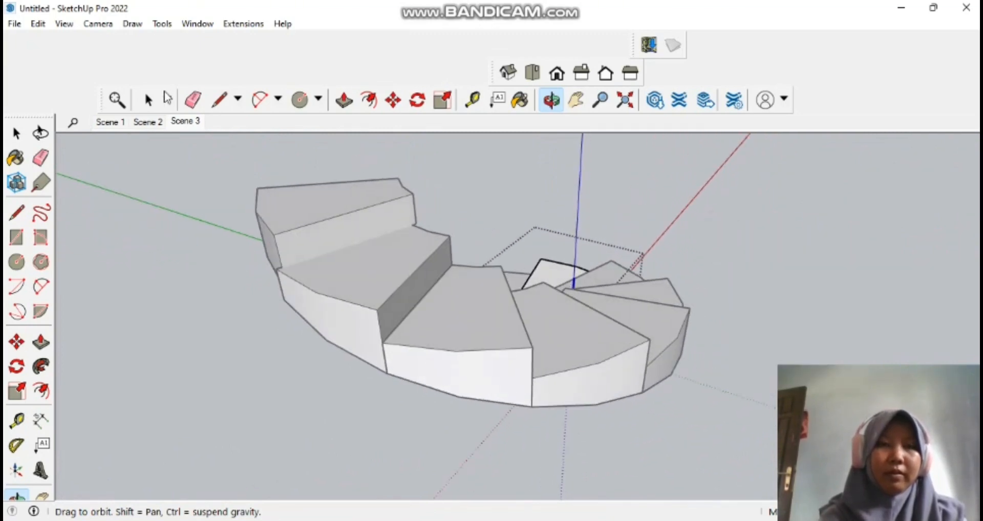
left_click(160, 100)
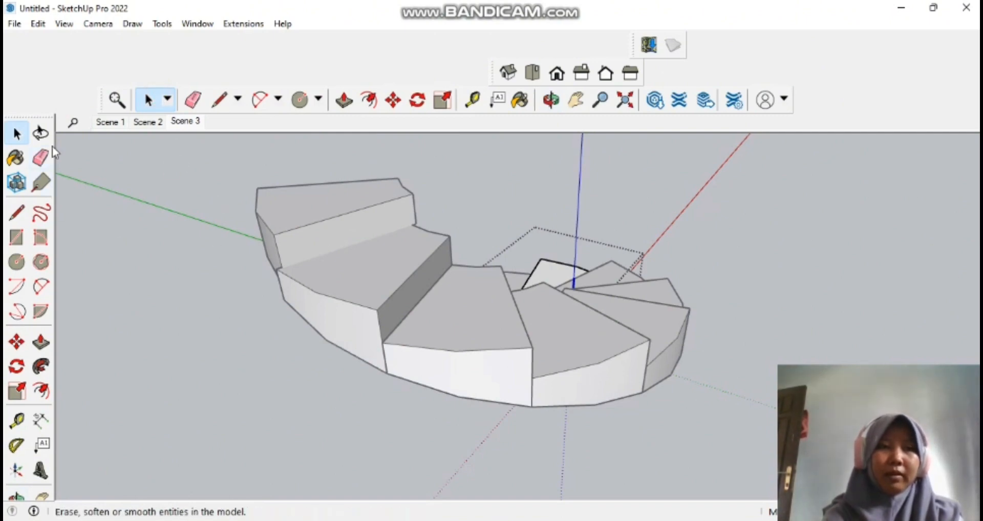
left_click(64, 24)
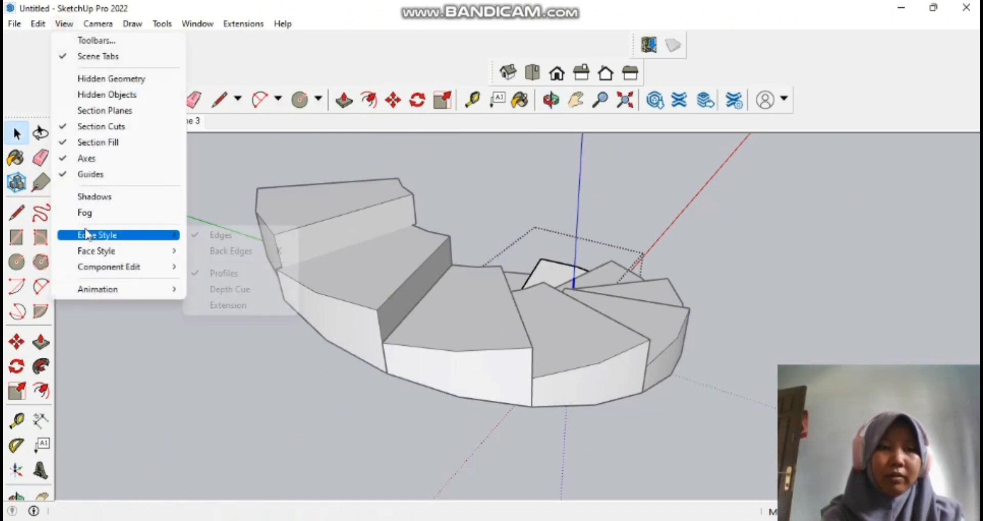
mouse_move(87, 295)
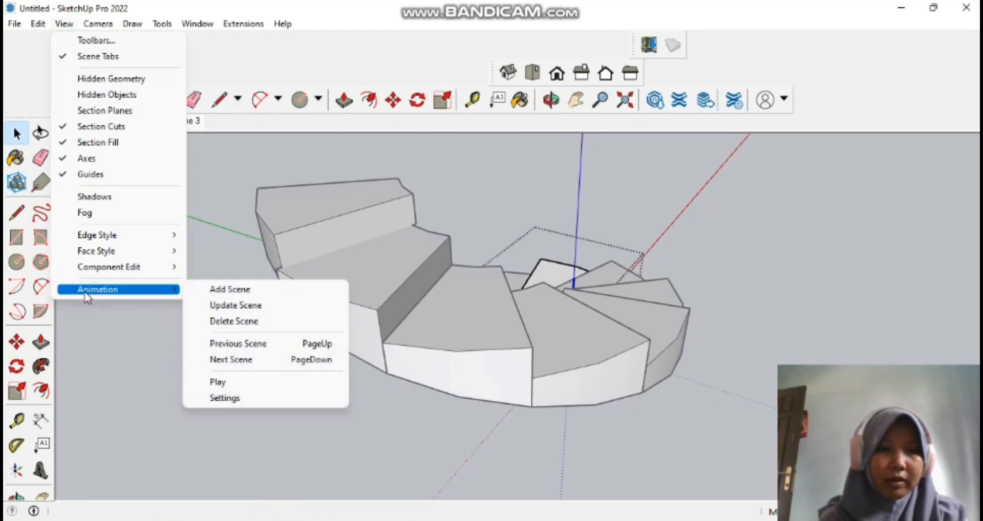
left_click(220, 290)
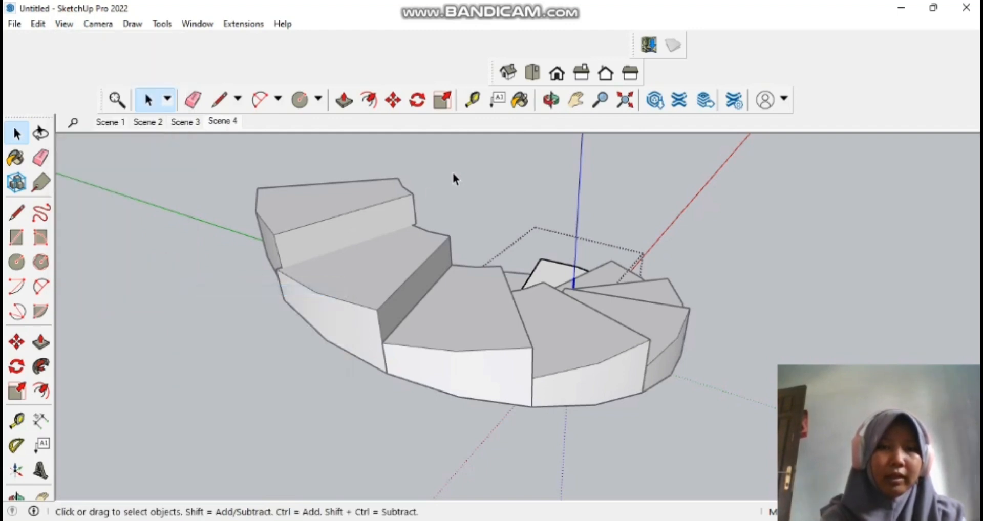
- Play the scene animation of the staircase and close the playback
left_click(552, 100)
left_click_drag(491, 175, 6, 136)
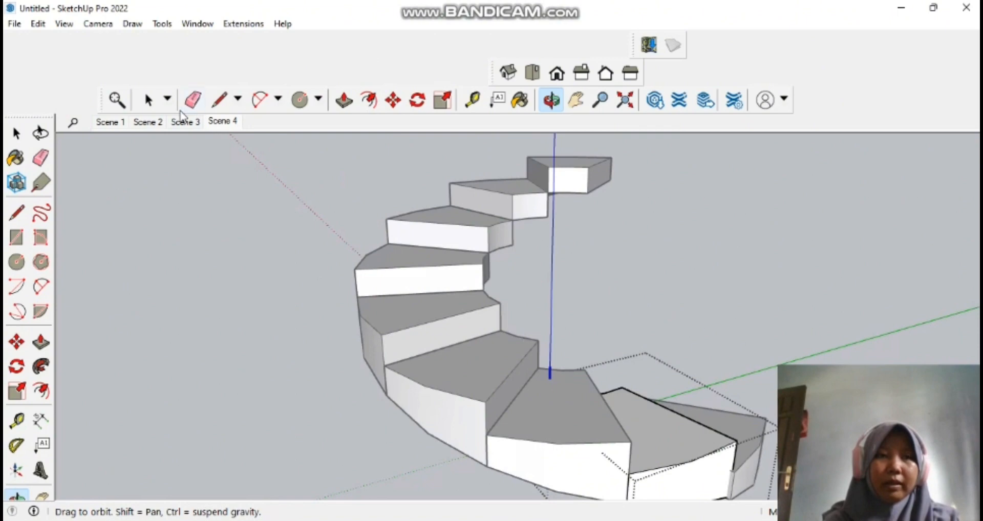
left_click(68, 26)
mouse_move(83, 290)
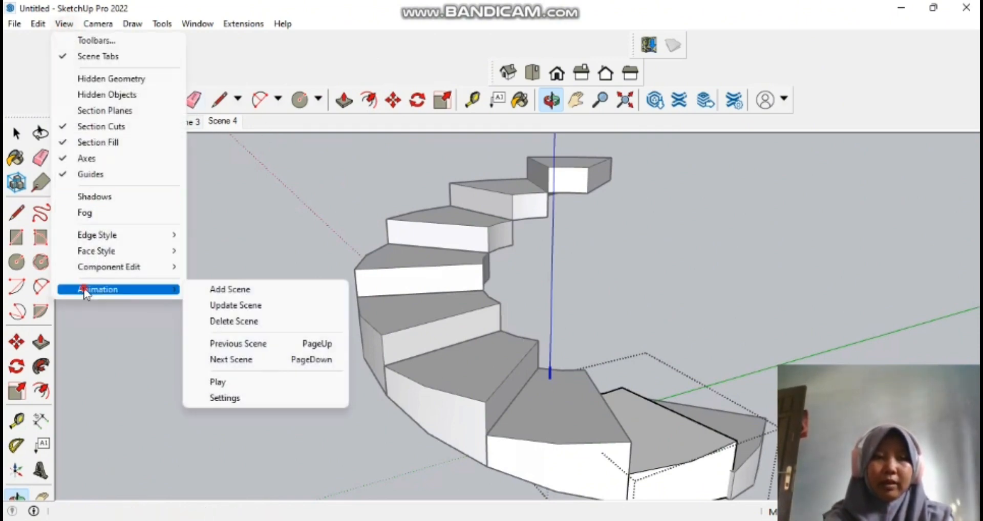
left_click(245, 383)
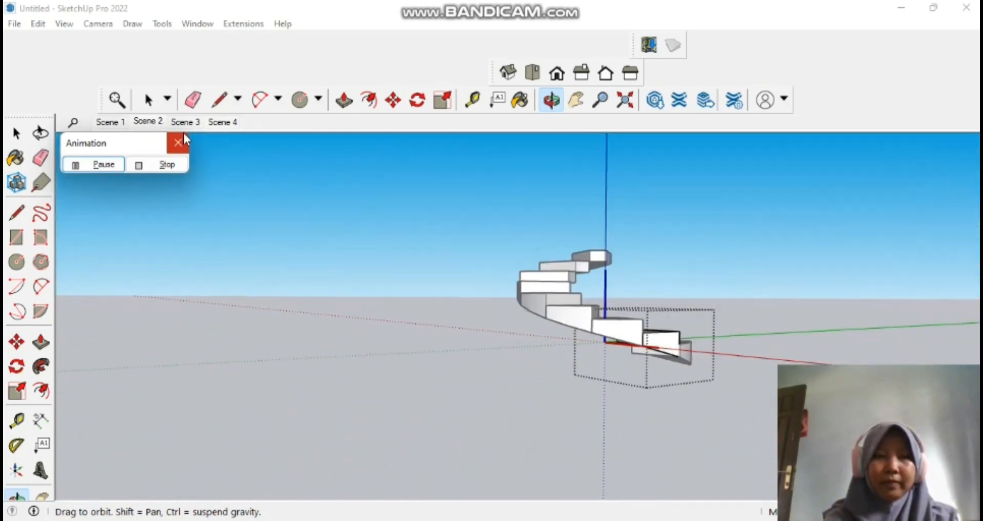
left_click(179, 143)
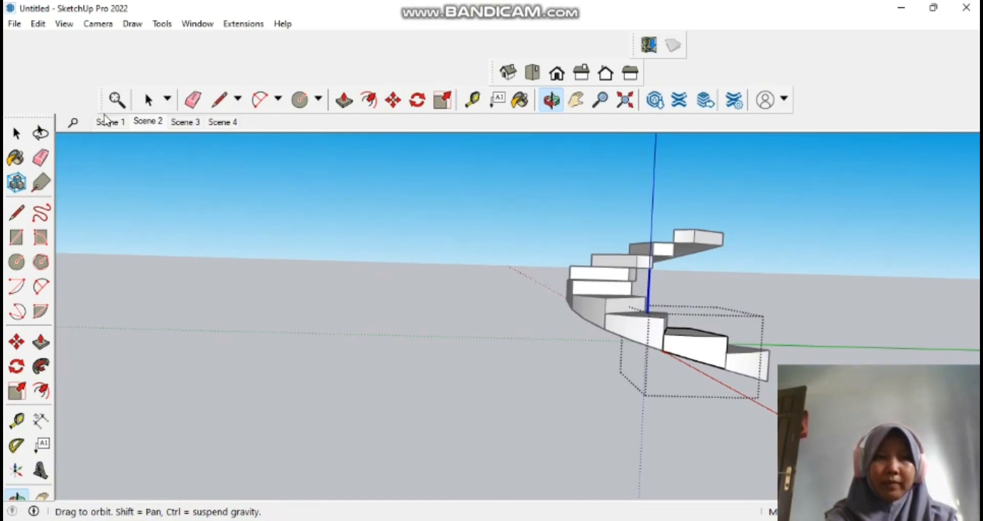
left_click_drag(397, 238, 102, 280)
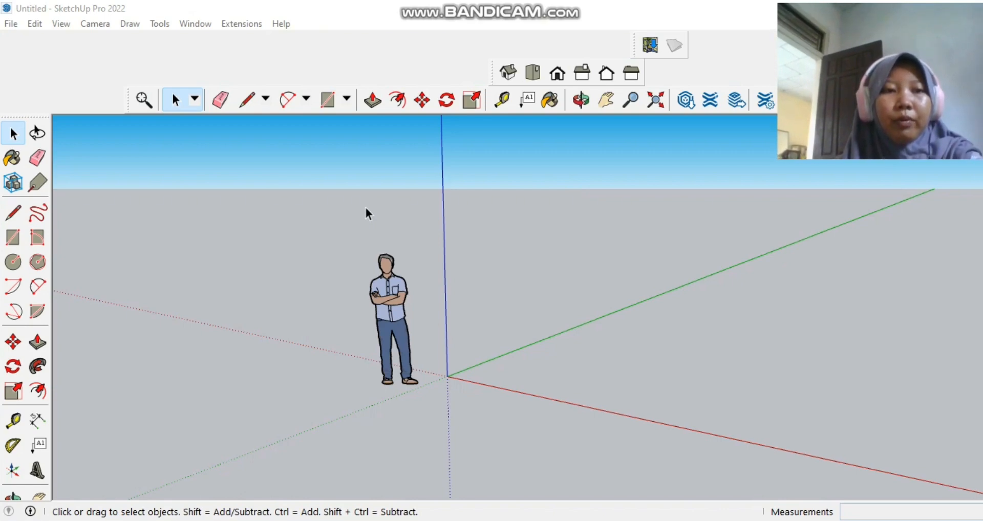
- Draw a 1,50 m by 1,10 m rectangle on the ground near the green axis and extrude it 1,00 m upward into a box
left_click(13, 243)
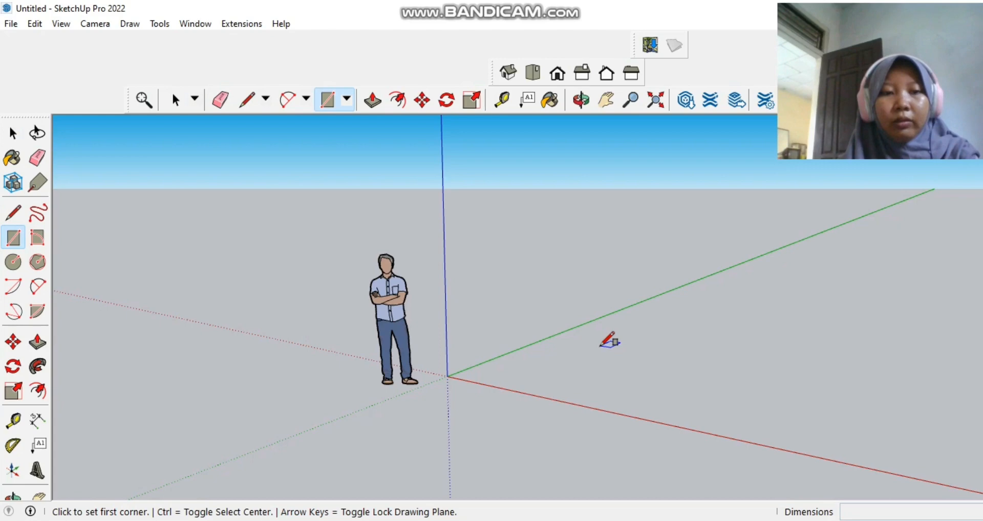
left_click(601, 346)
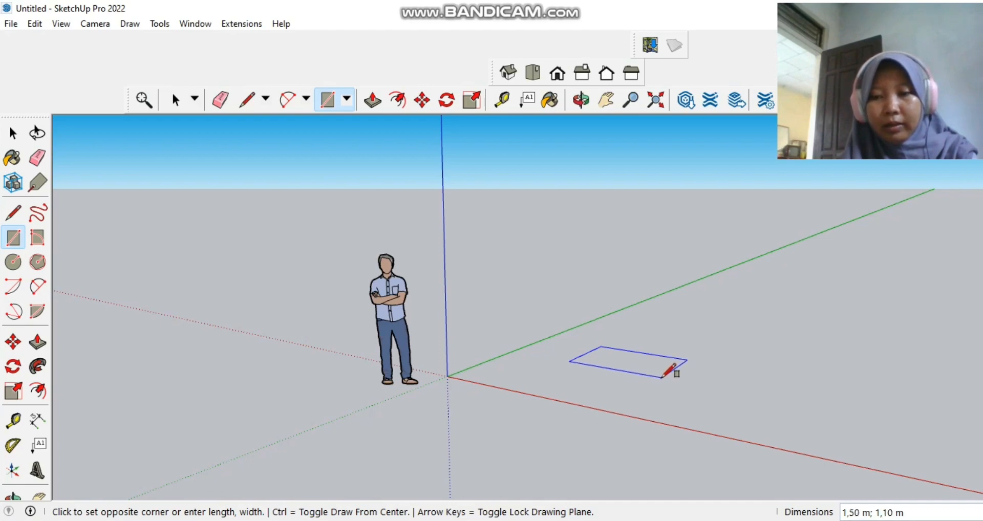
left_click(662, 377)
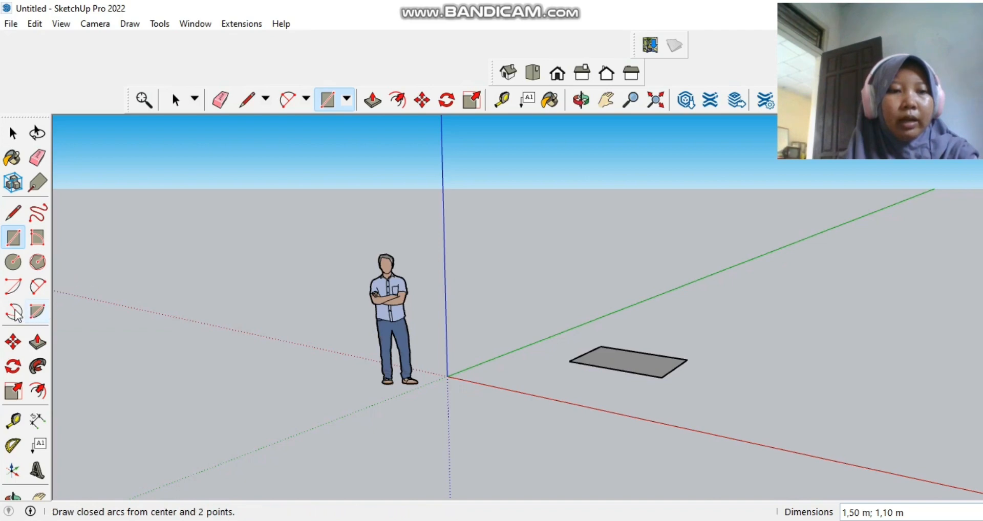
left_click(37, 343)
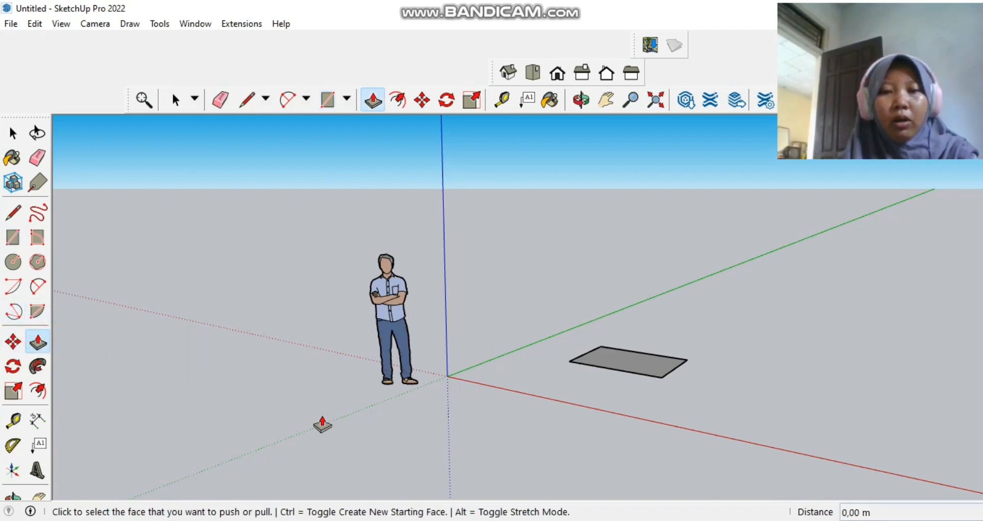
left_click(614, 360)
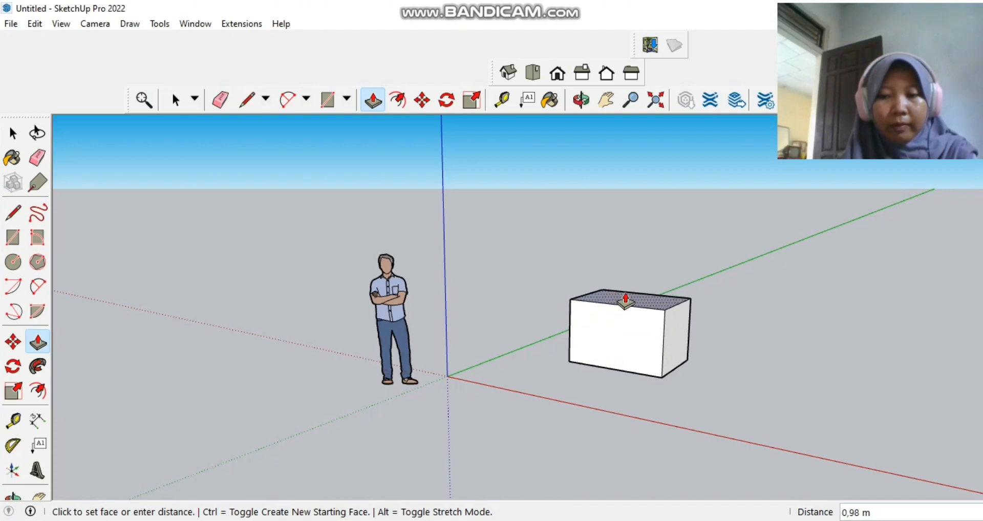
left_click(625, 300)
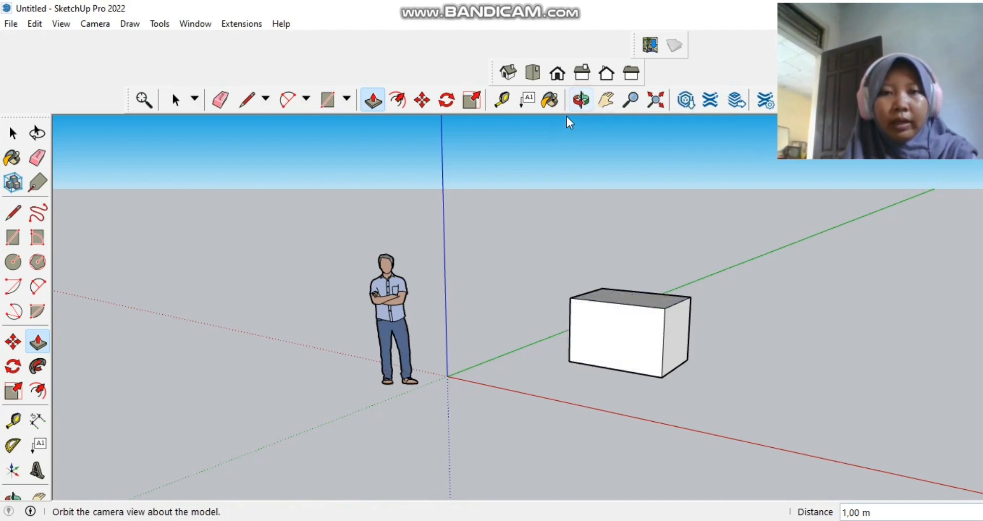
left_click(581, 100)
left_click_drag(515, 172, 627, 164)
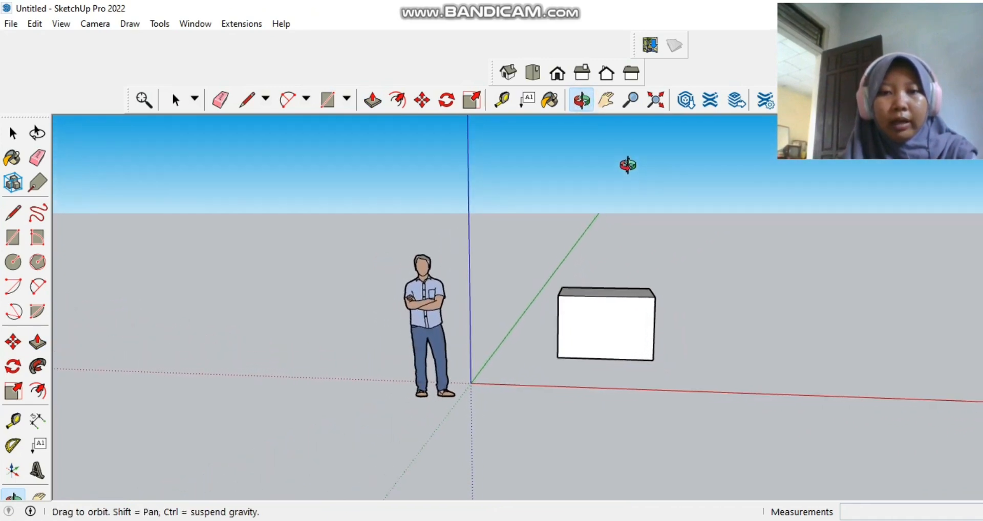
scroll(628, 164, "up", 3)
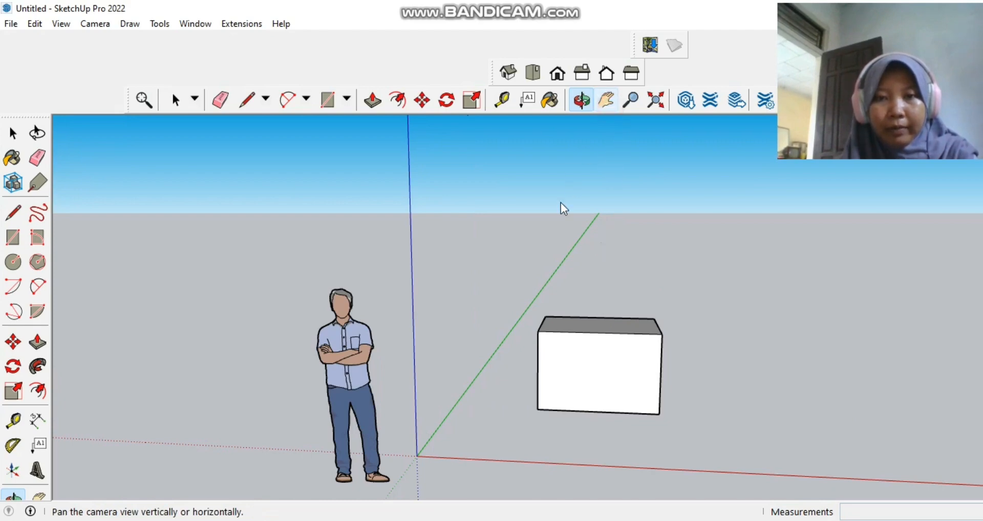
- Draw a diagonal line across the box's front face from its upper-left corner to its lower-right corner
left_click_drag(537, 235, 553, 224)
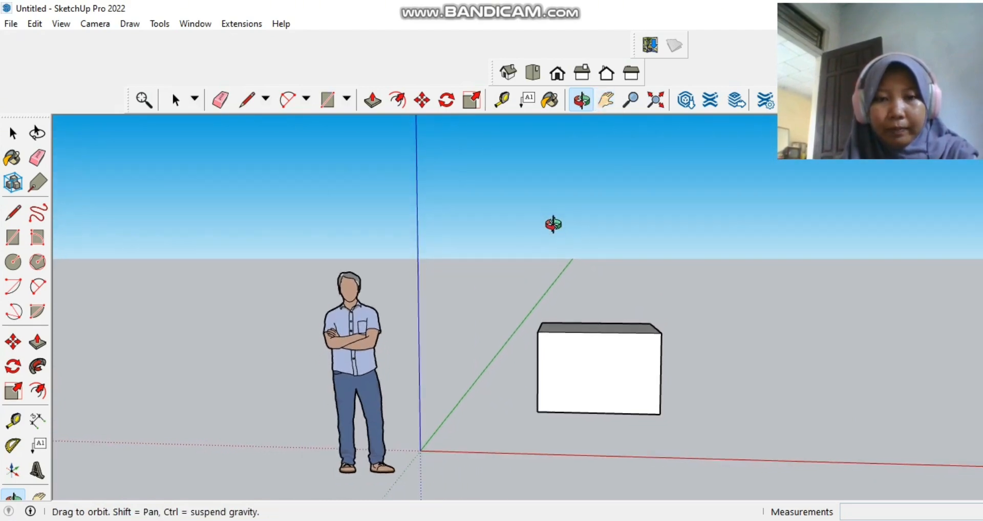
scroll(555, 231, "up", 1)
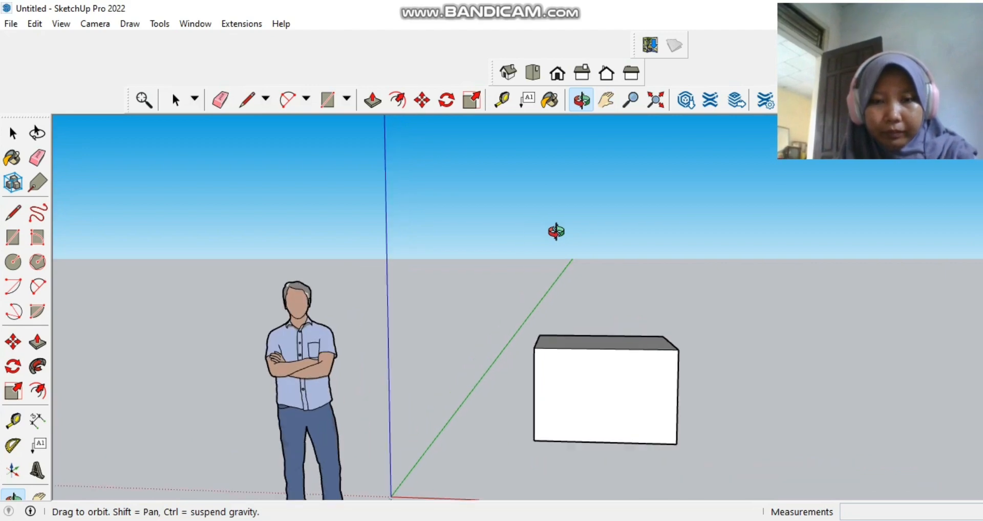
left_click_drag(546, 336, 553, 309)
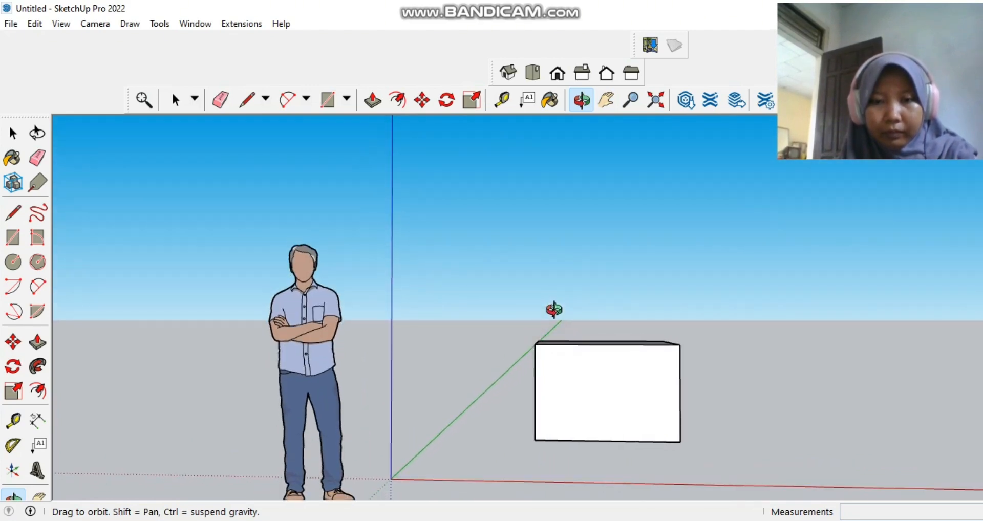
scroll(553, 309, "up", 1)
scroll(554, 309, "up", 1)
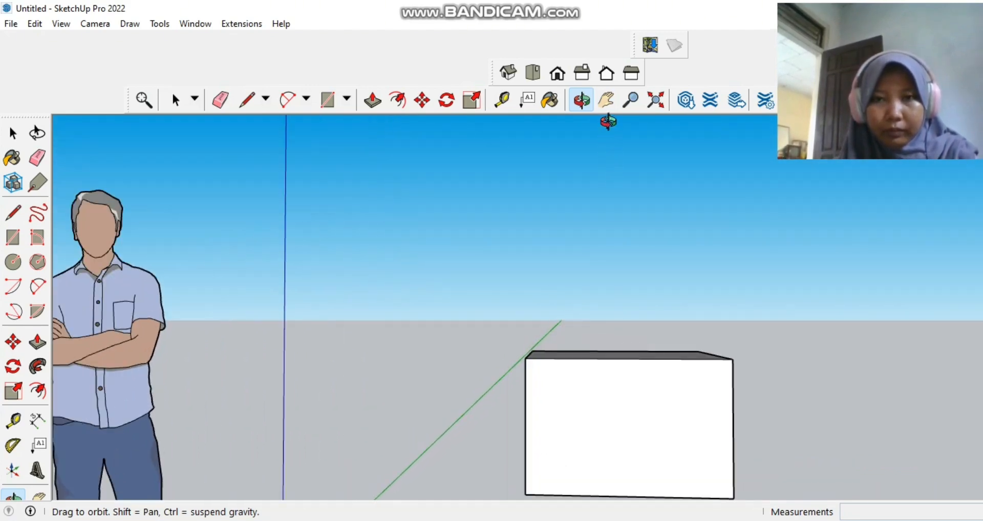
left_click(607, 103)
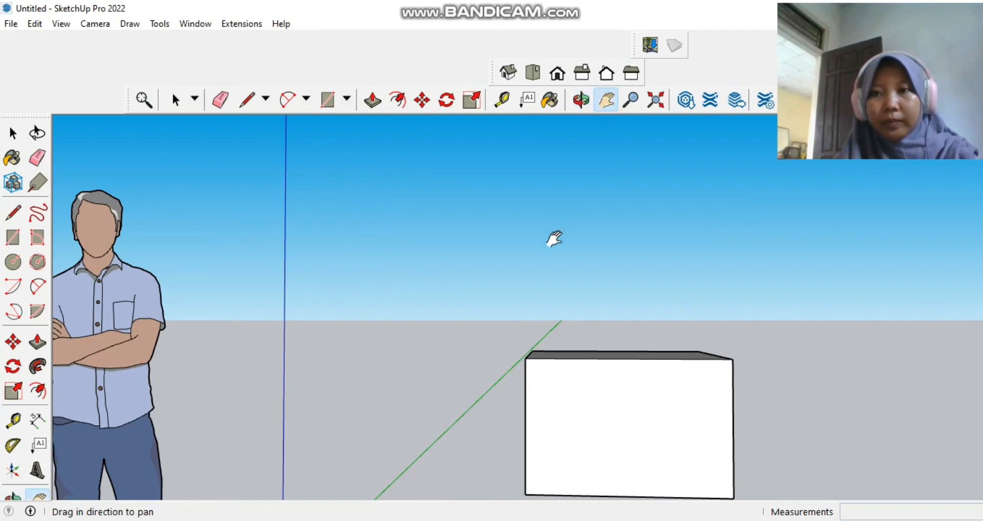
left_click_drag(552, 251, 526, 175)
scroll(549, 204, "up", 1)
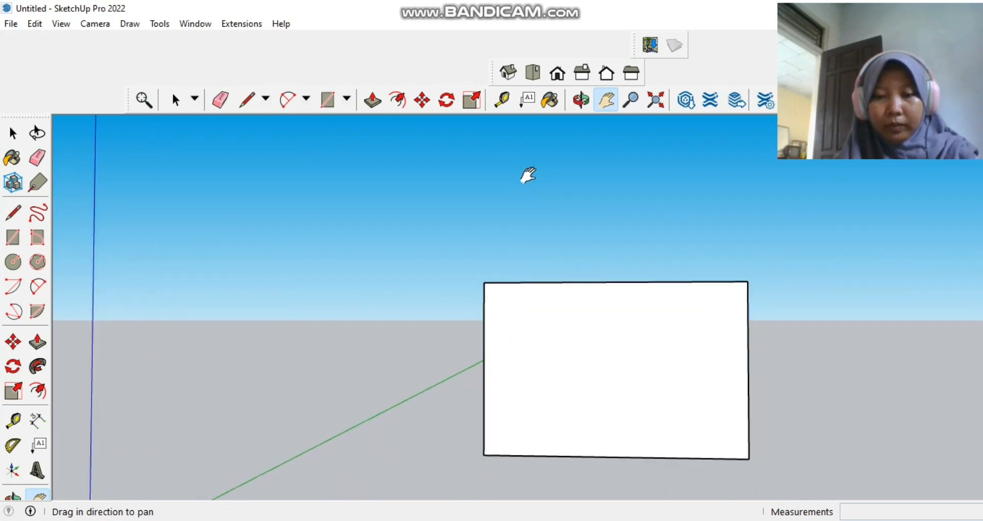
scroll(573, 185, "up", 1)
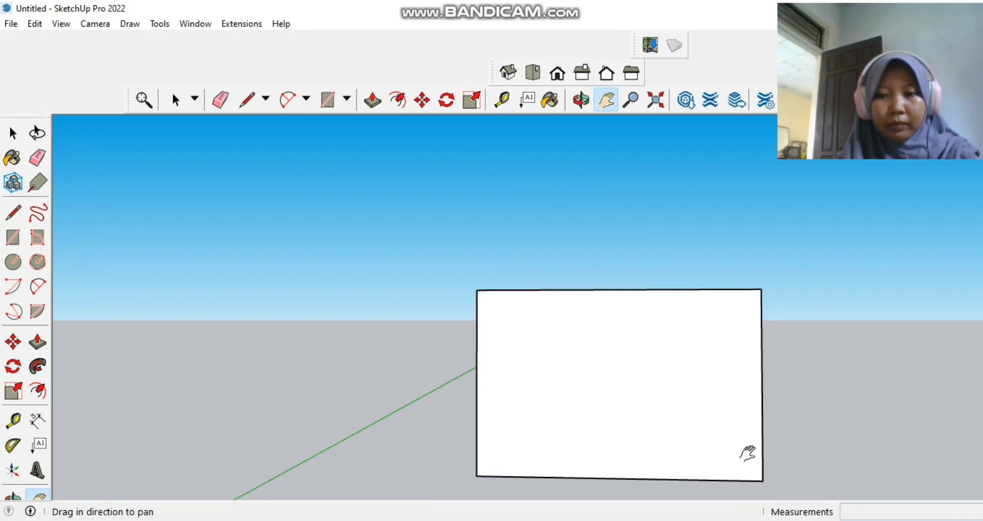
left_click_drag(824, 462, 785, 449)
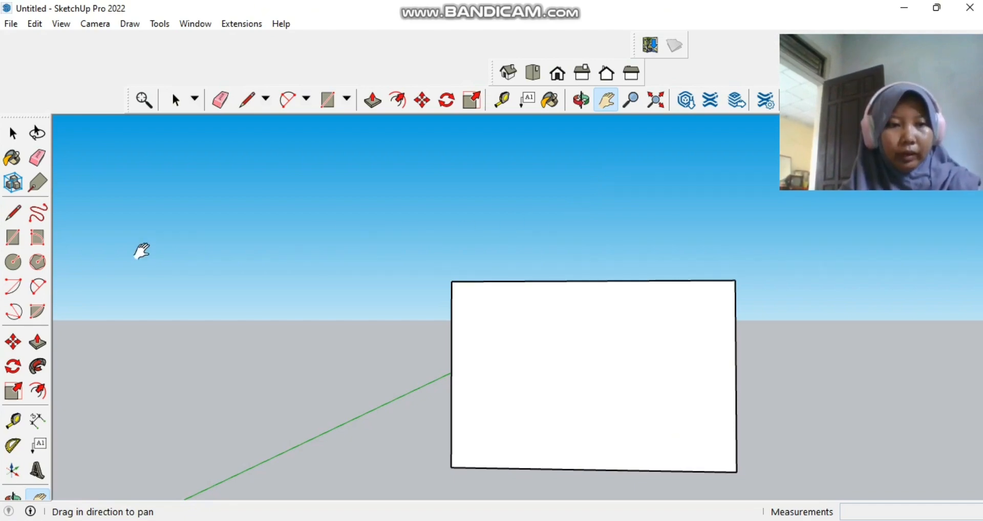
left_click(12, 214)
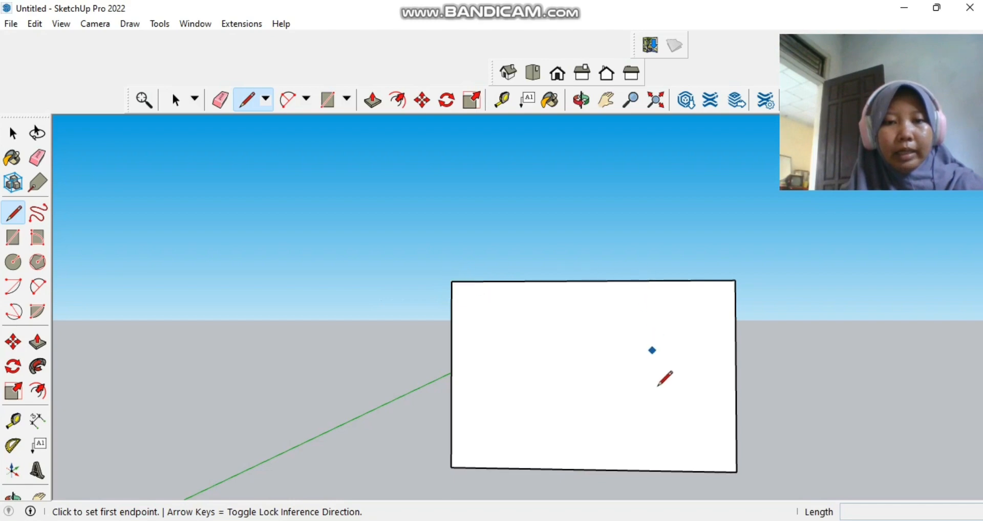
left_click(451, 281)
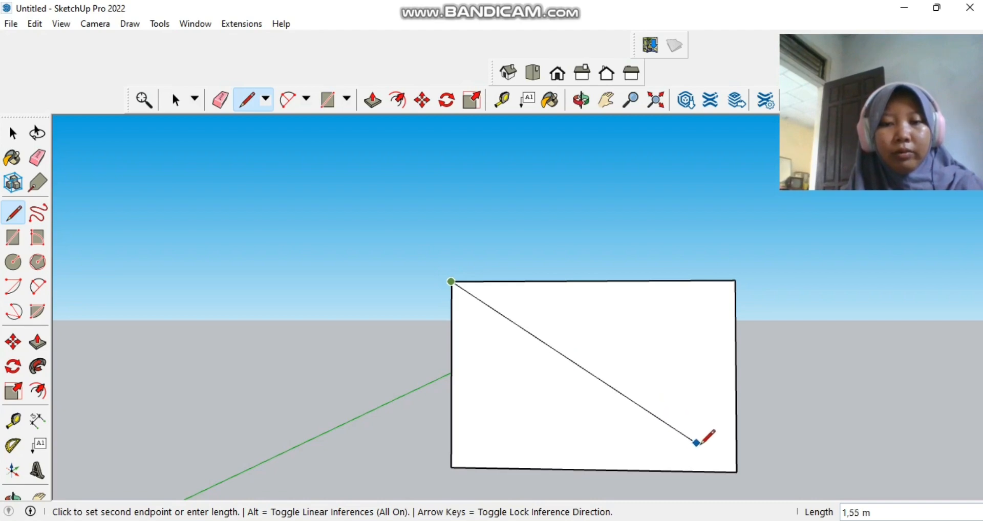
left_click(736, 471)
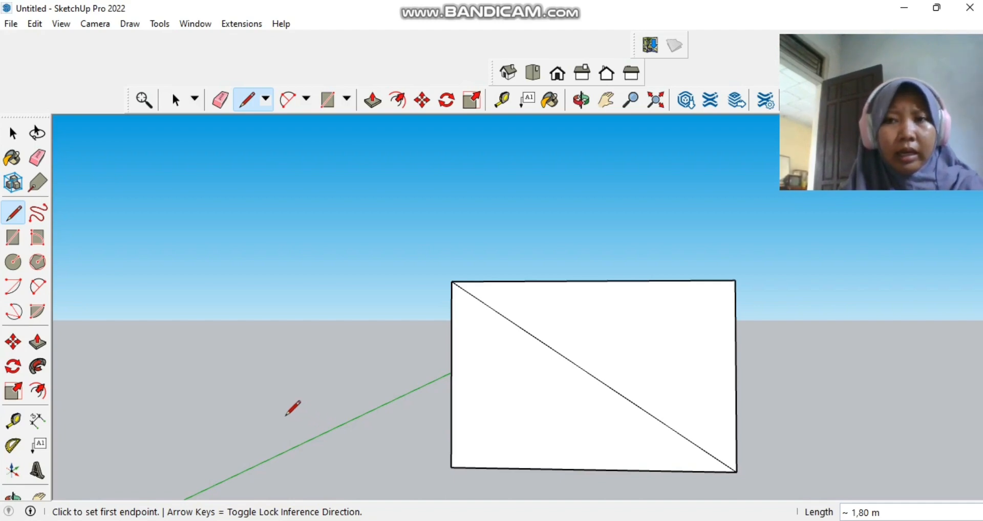
- Place a vertical guide on the front face 0,15 m in from the midpoint of its left edge
left_click(12, 423)
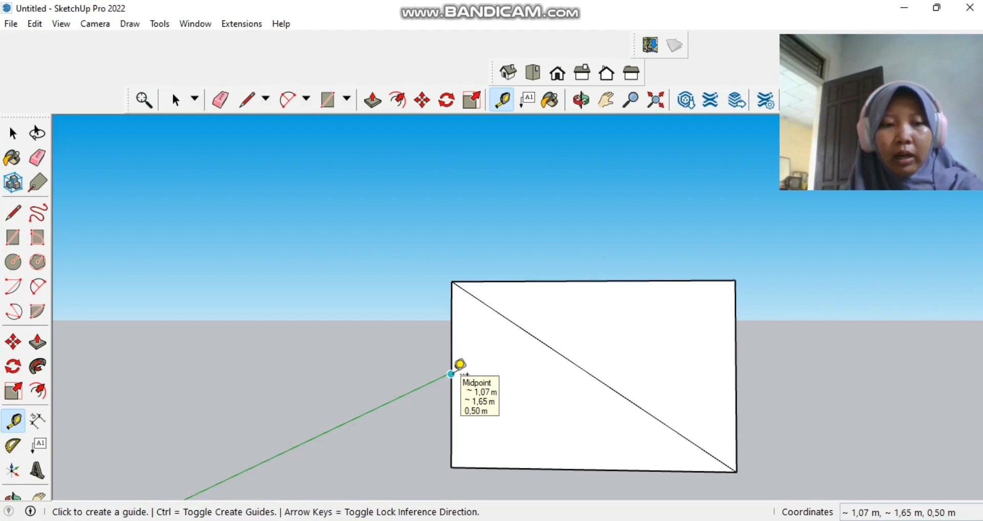
left_click(451, 374)
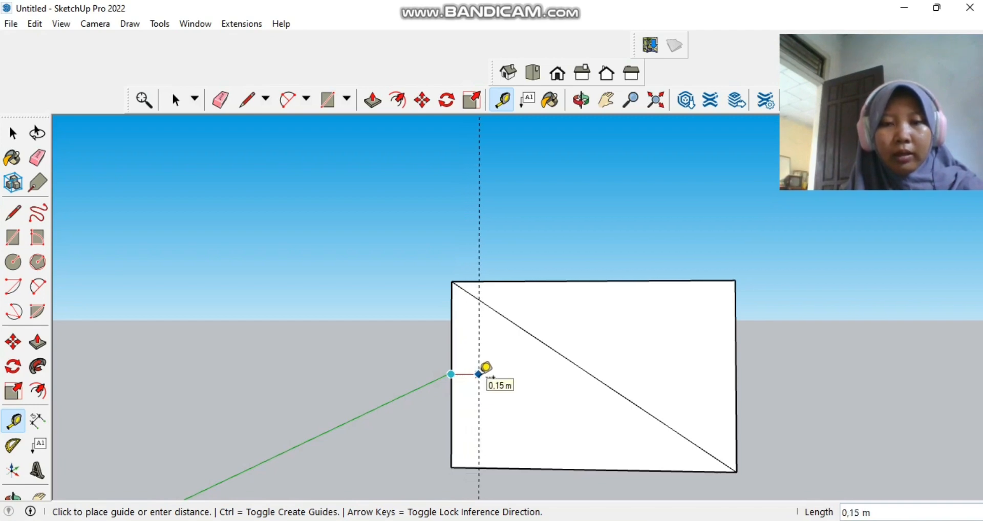
left_click(485, 368)
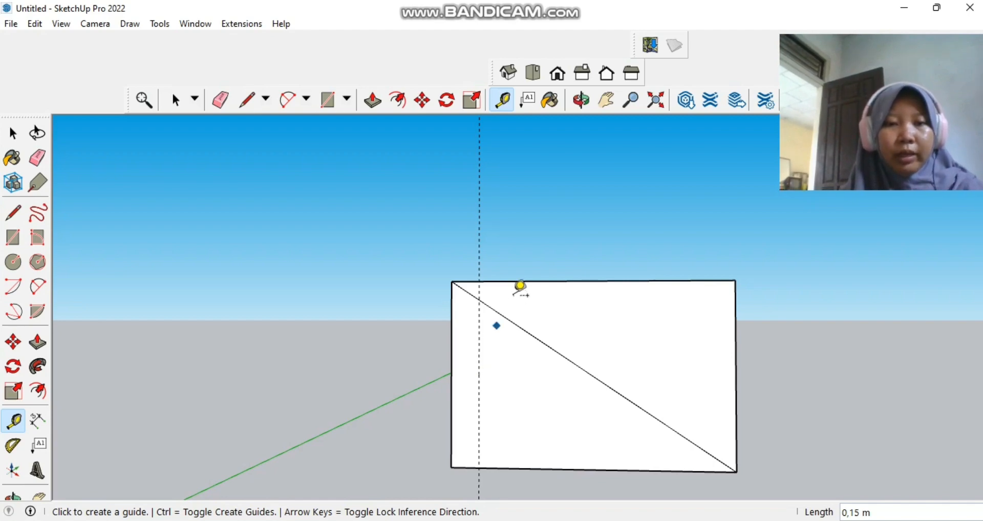
- Draw a vertical line along the guide from the face's top edge down to the diagonal, and erase the guide
scroll(517, 272, "up", 4)
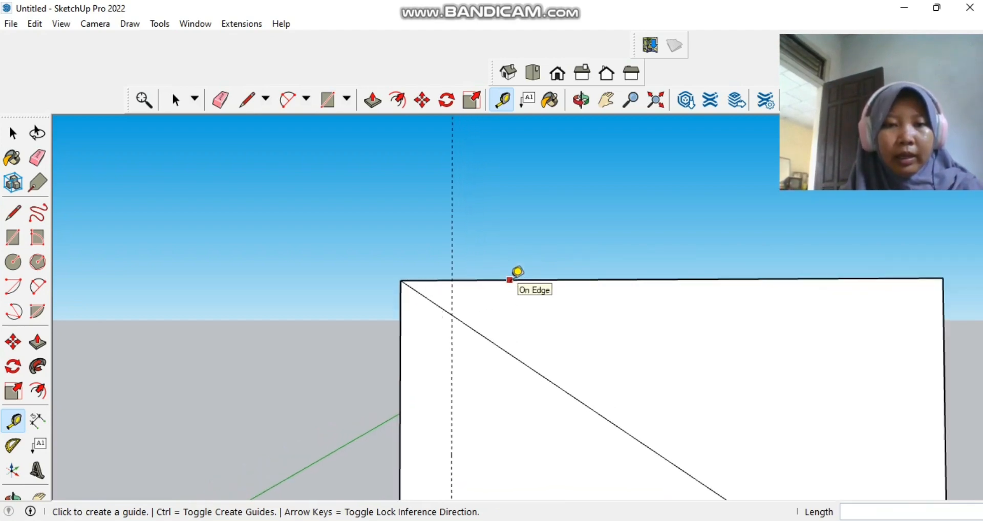
scroll(517, 272, "up", 1)
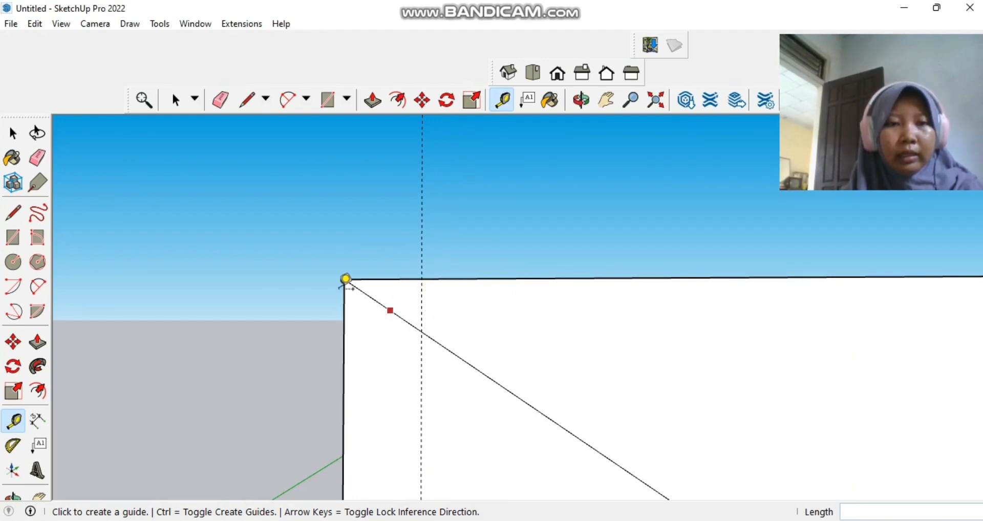
left_click(13, 211)
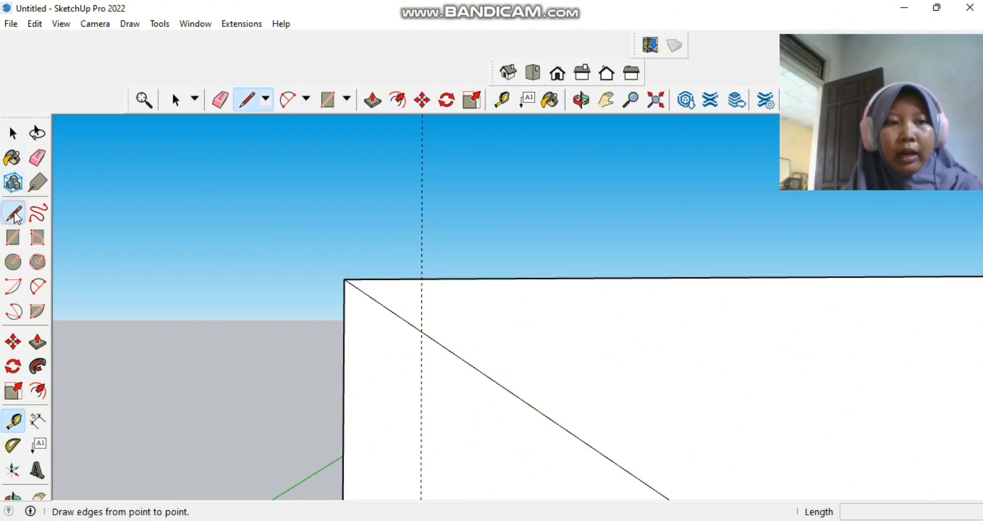
left_click(422, 278)
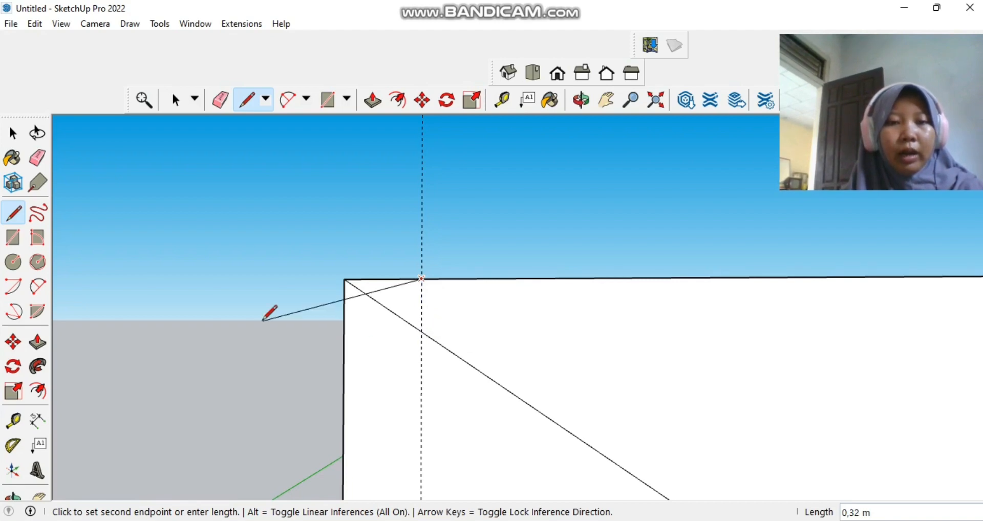
left_click(421, 331)
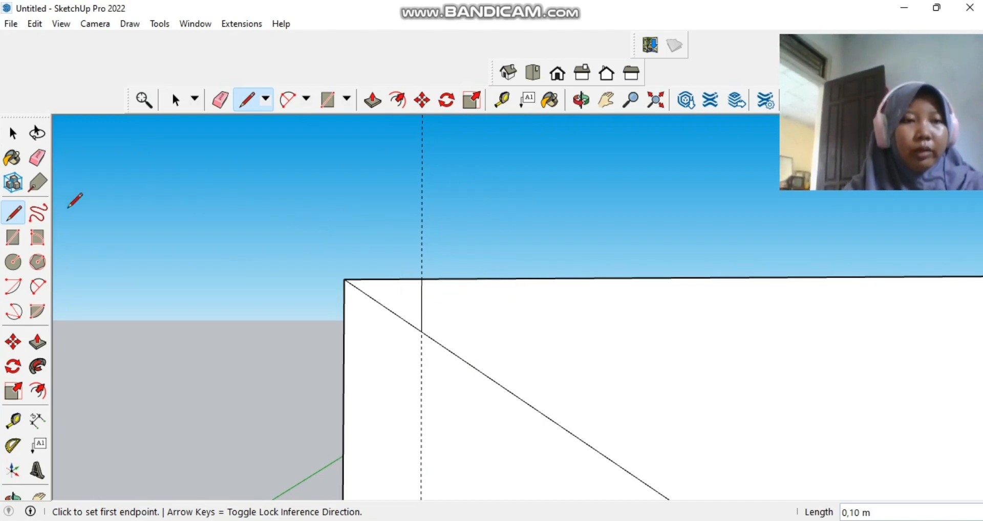
left_click(39, 159)
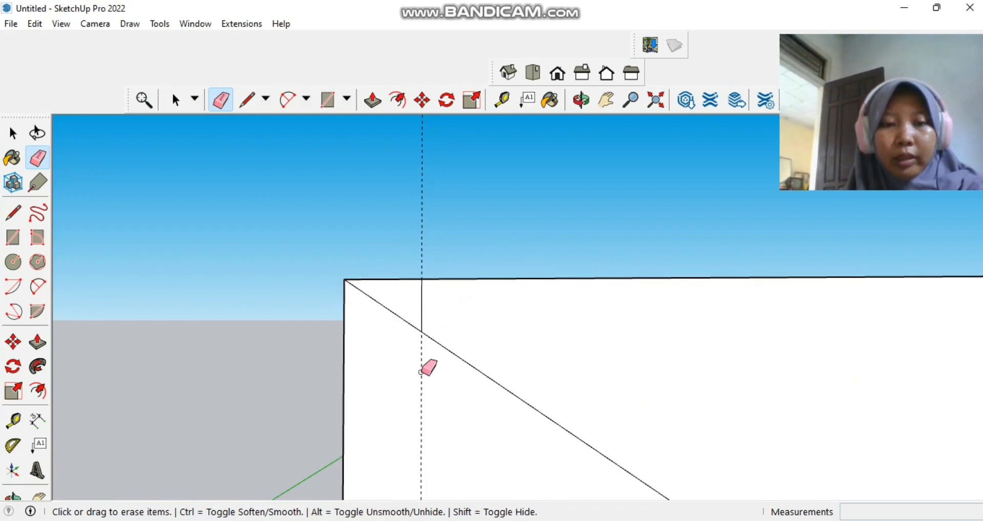
left_click(421, 372)
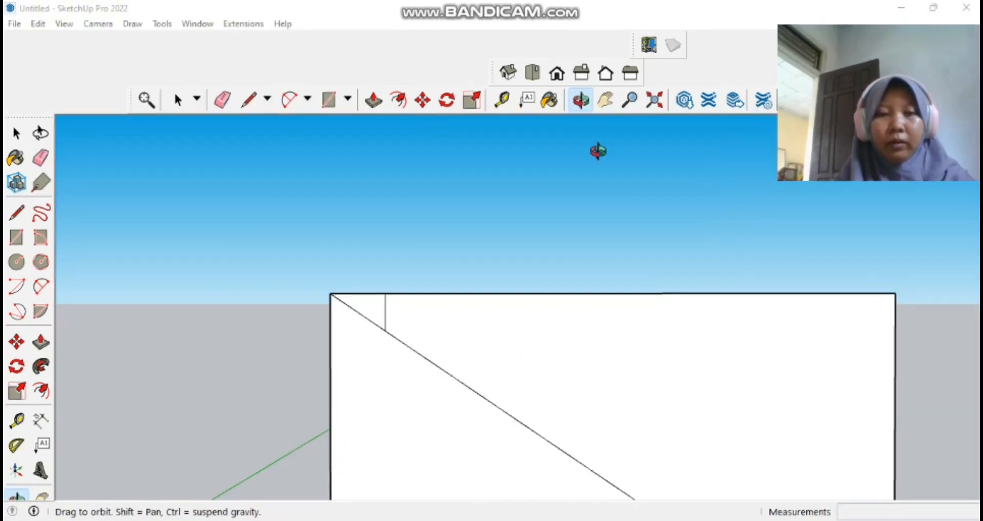
- Copy the small corner triangle with its edges 0,18 m down the diagonal, starting at the lower end of the vertical line
scroll(553, 170, "up", 2)
scroll(552, 170, "up", 1)
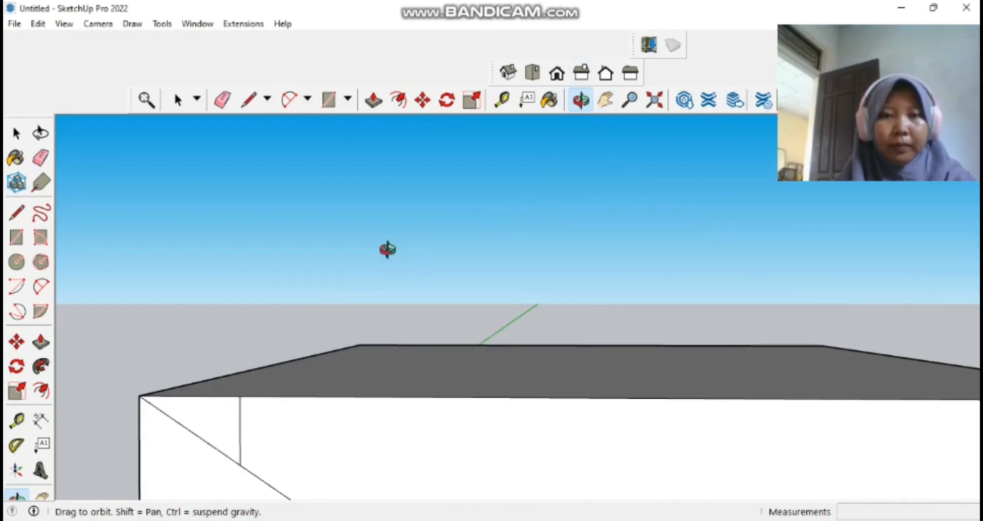
left_click(609, 106)
left_click_drag(399, 252, 450, 170)
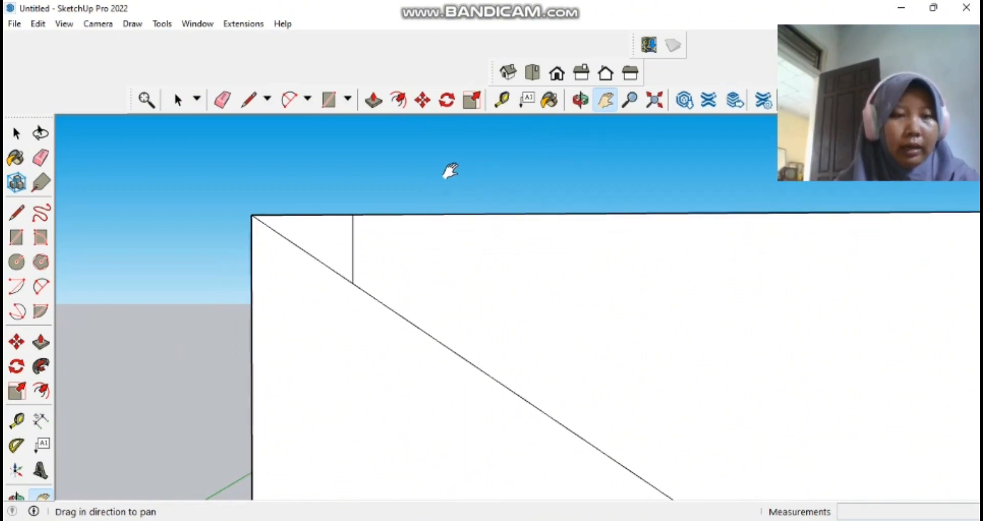
left_click(17, 134)
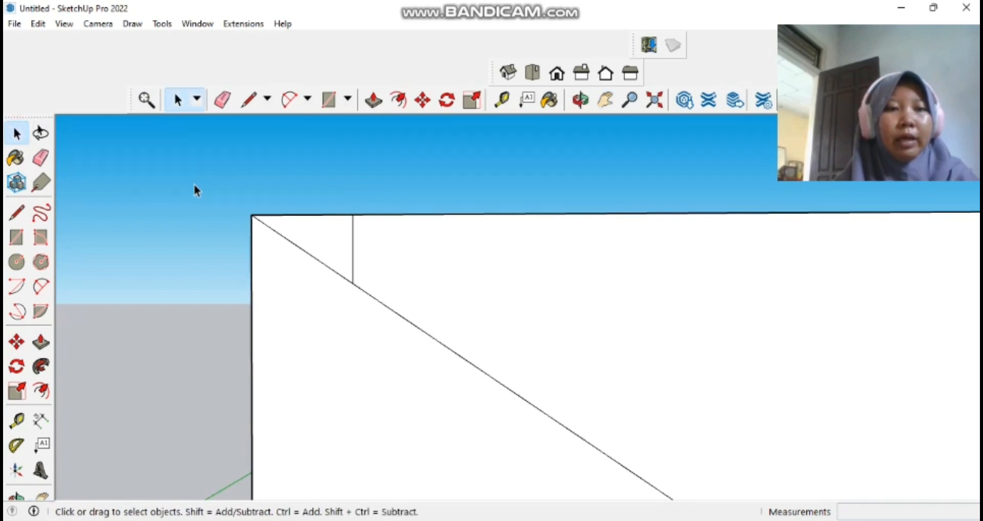
left_click_drag(236, 196, 387, 294)
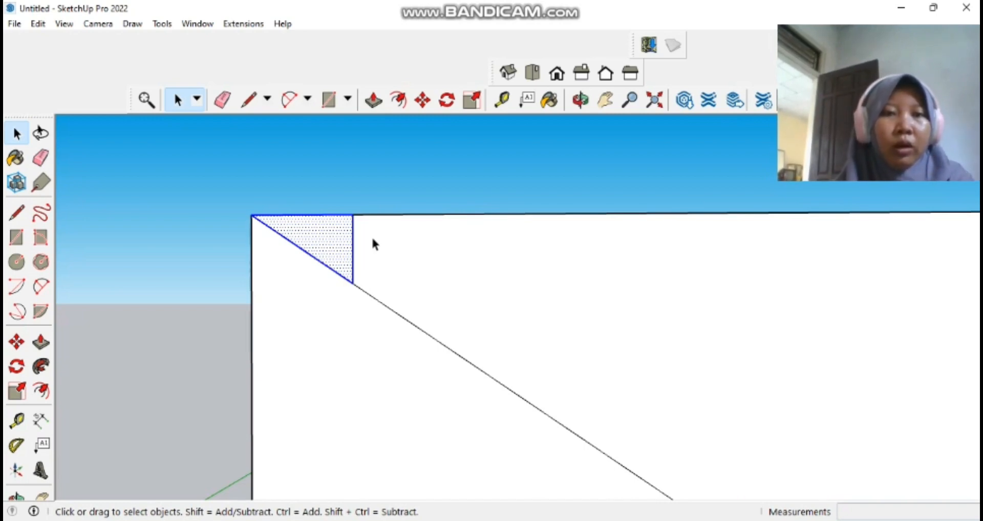
left_click(422, 100)
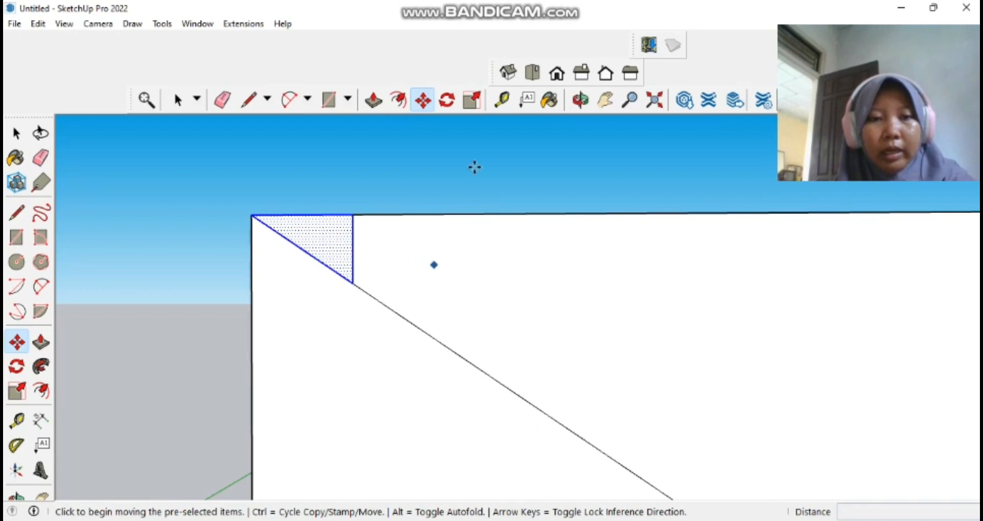
left_click(580, 100)
left_click_drag(586, 197, 587, 159)
scroll(587, 159, "down", 5)
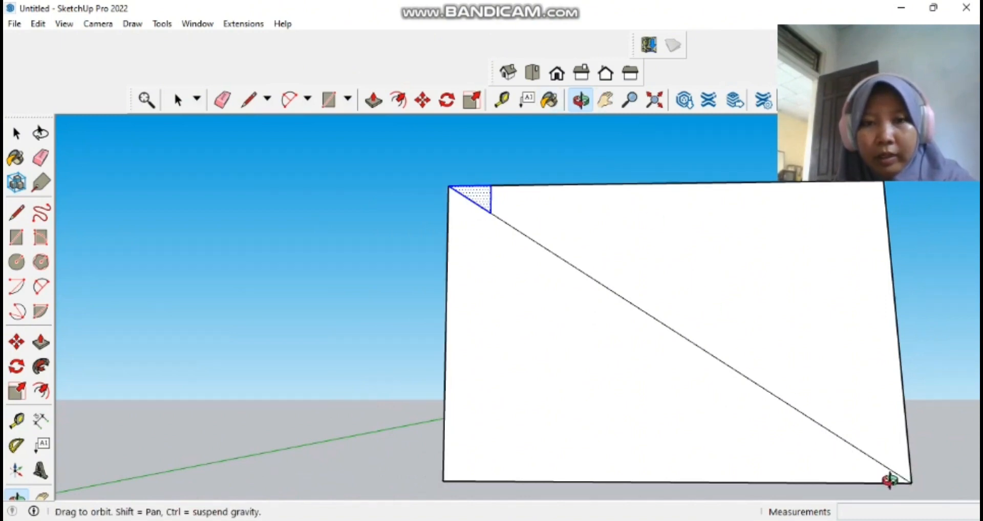
scroll(612, 306, "up", 3)
scroll(612, 305, "up", 1)
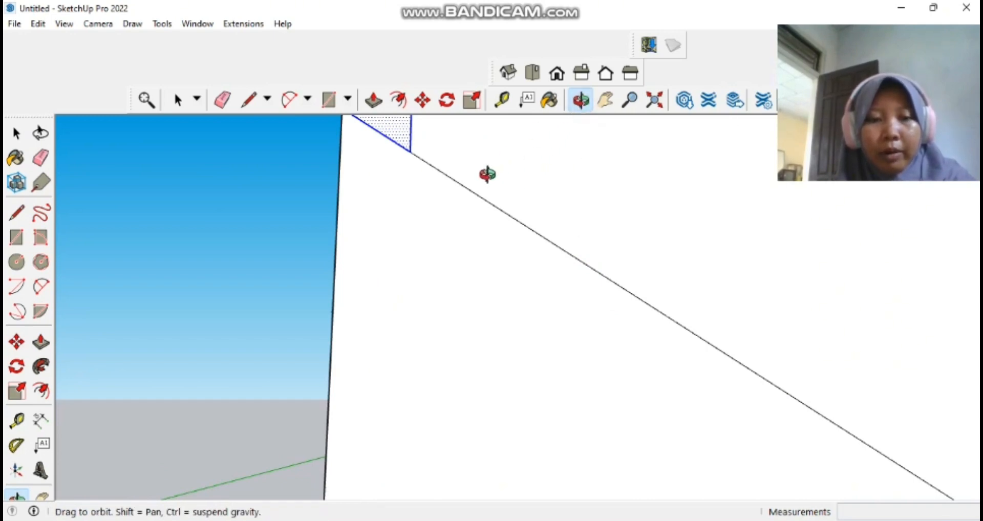
left_click_drag(487, 173, 524, 239)
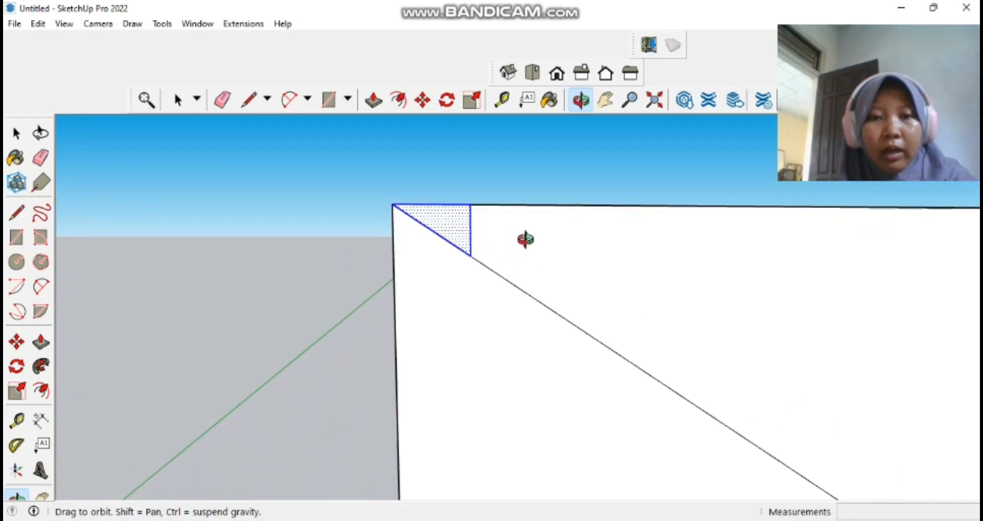
scroll(524, 239, "up", 3)
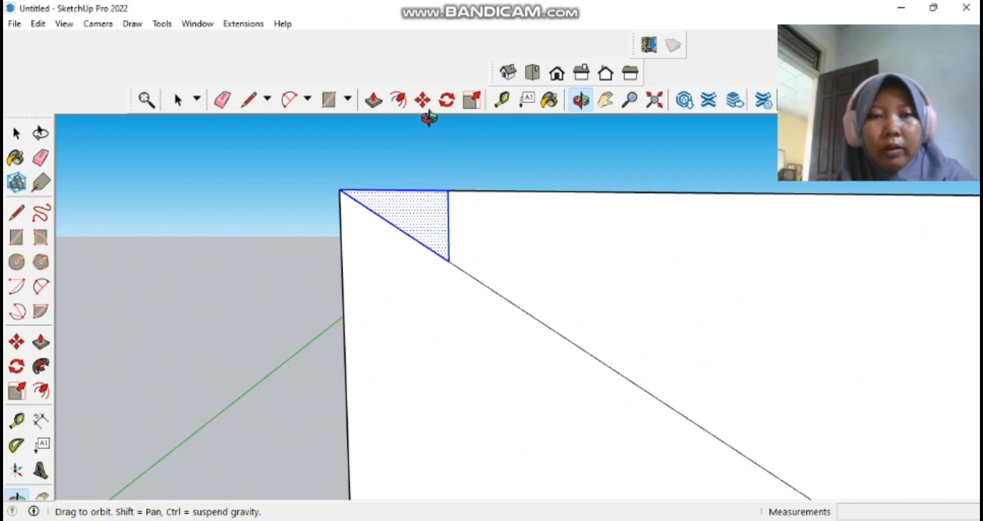
left_click(423, 101)
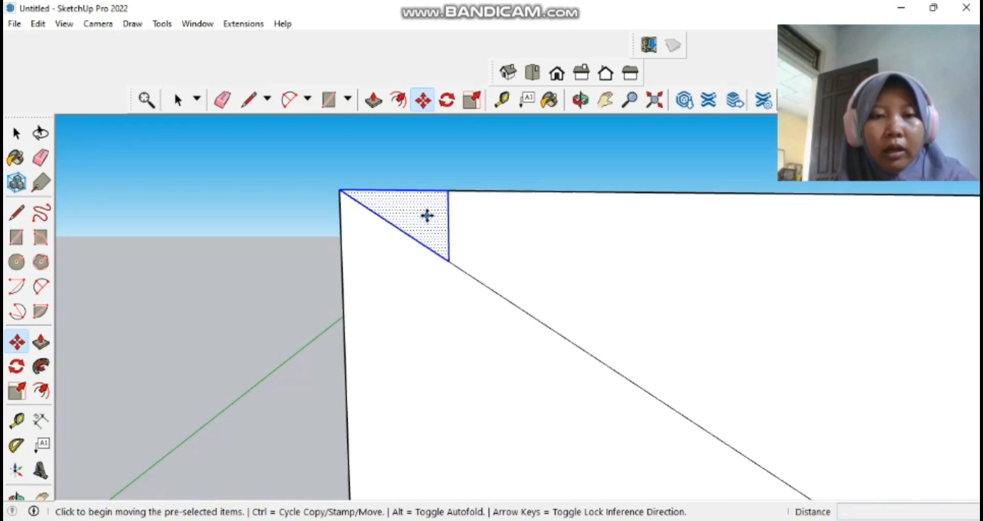
key("ctrl")
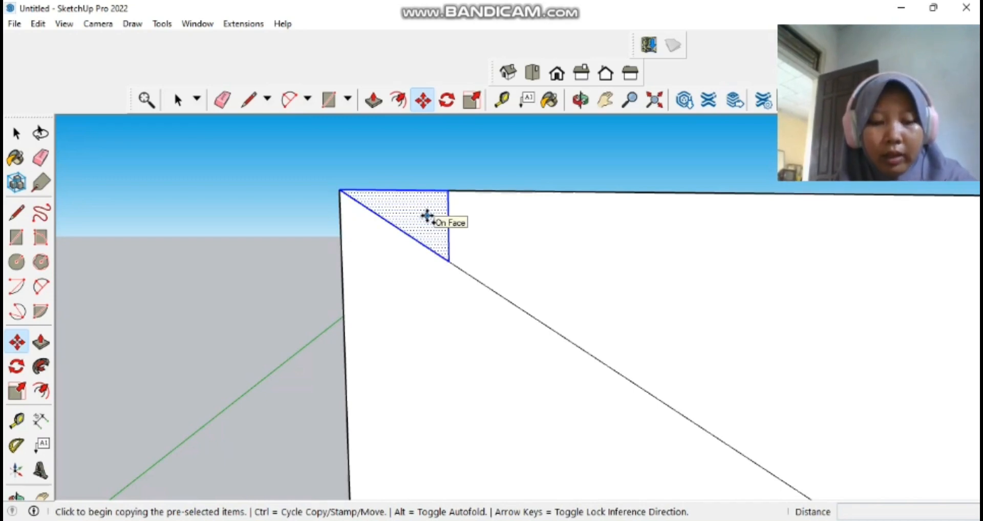
left_click(427, 216)
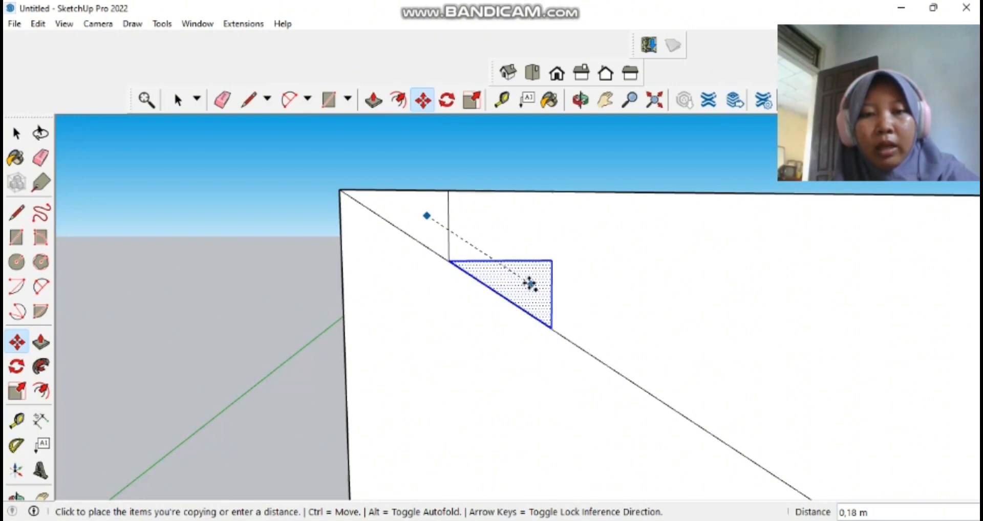
key("Escape")
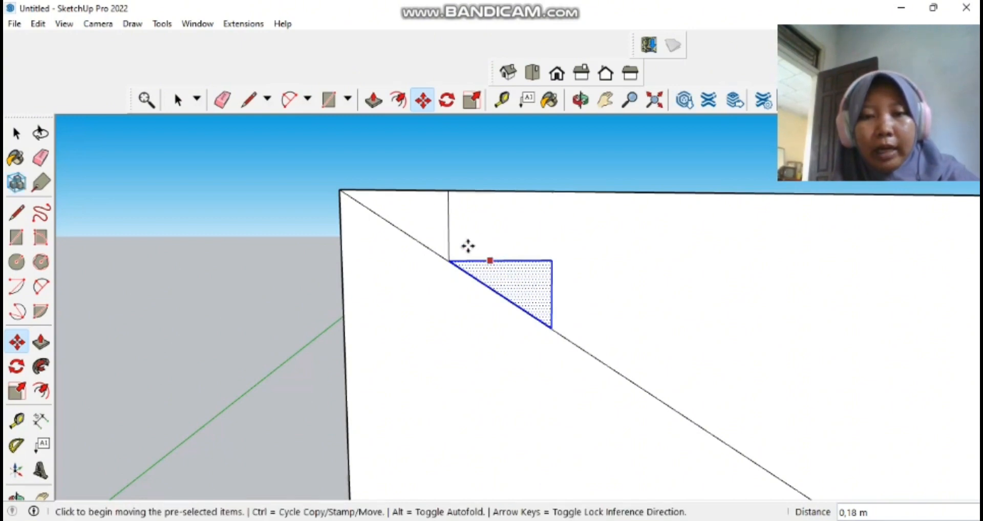
scroll(484, 161, "up", 3)
key("ctrl")
left_click(490, 400)
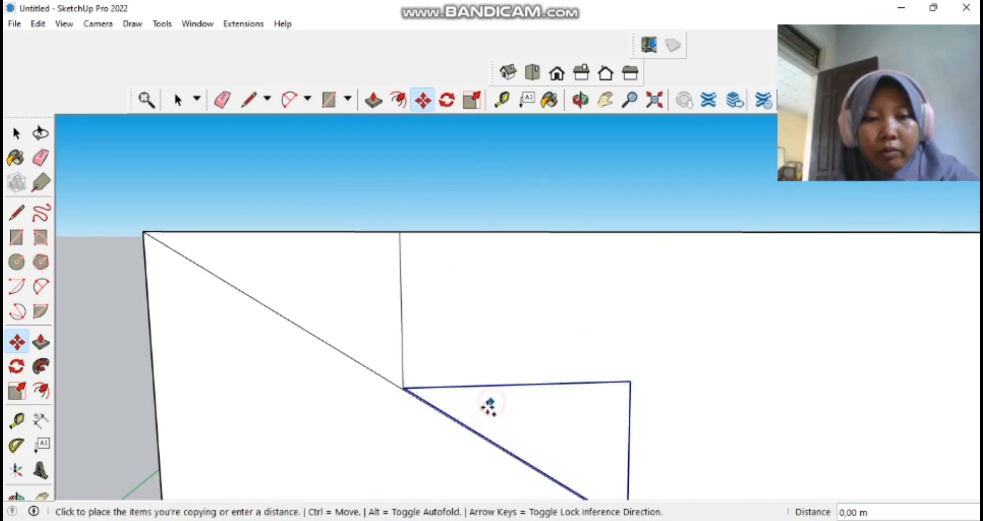
left_click(485, 403)
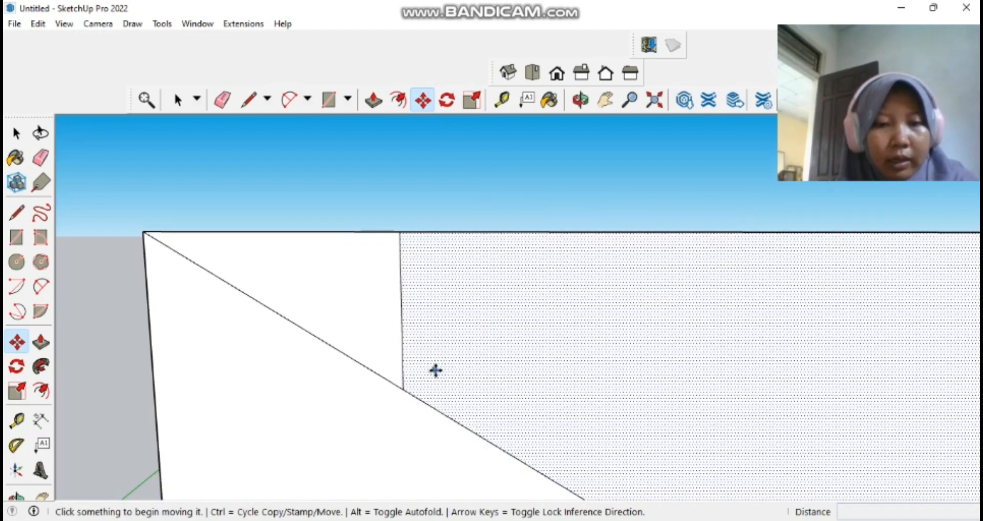
scroll(413, 368, "up", 1)
key("ctrl")
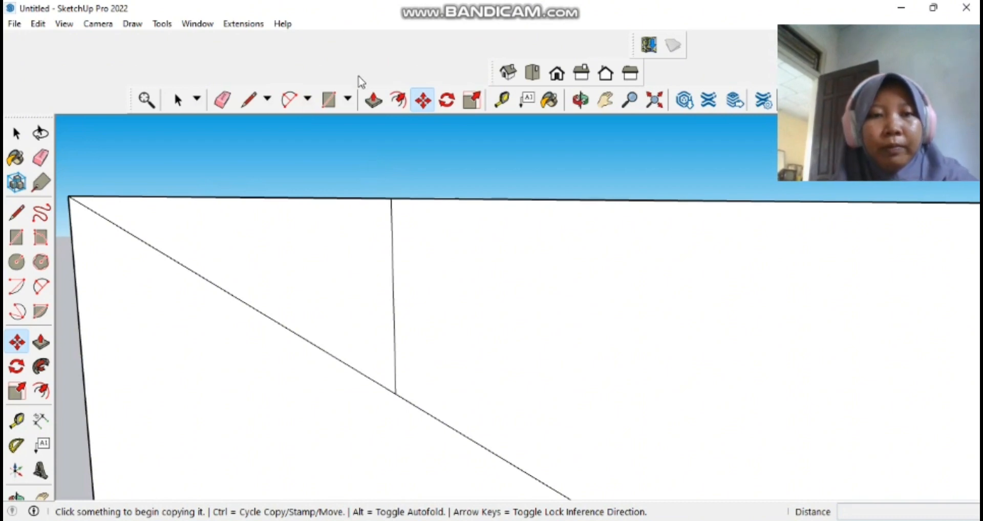
- Copy the upper-left corner triangle with its edges 0,18 m down the diagonal and multiply the copy with x9
left_click(16, 134)
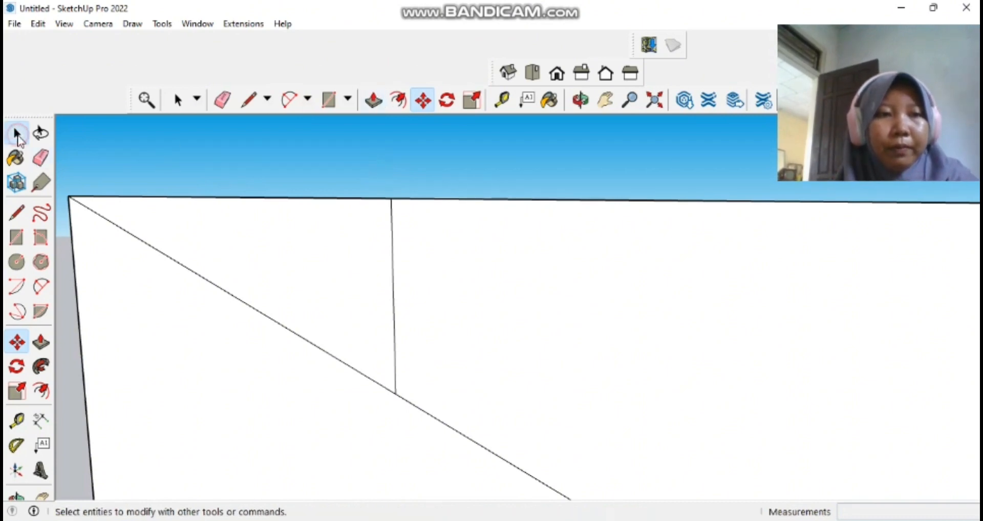
left_click_drag(68, 169, 500, 431)
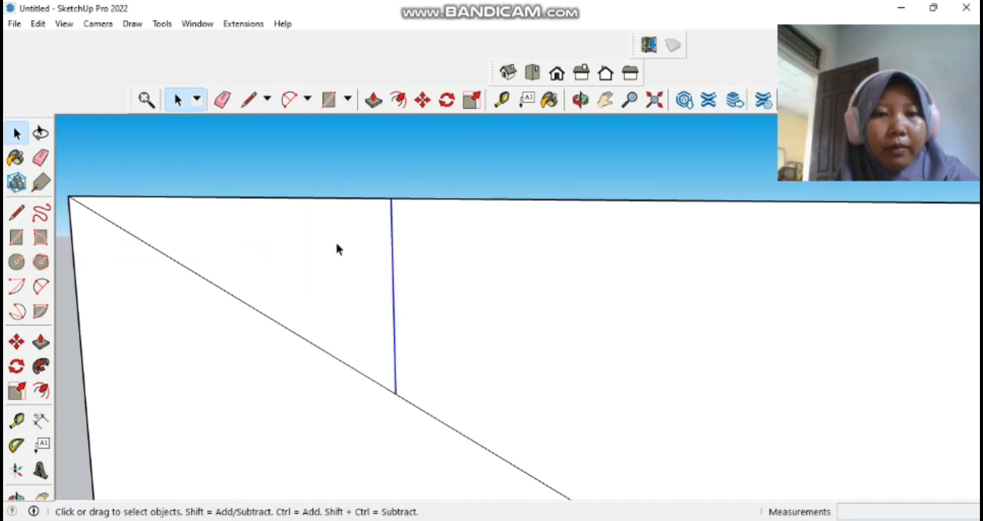
left_click_drag(60, 148, 461, 398)
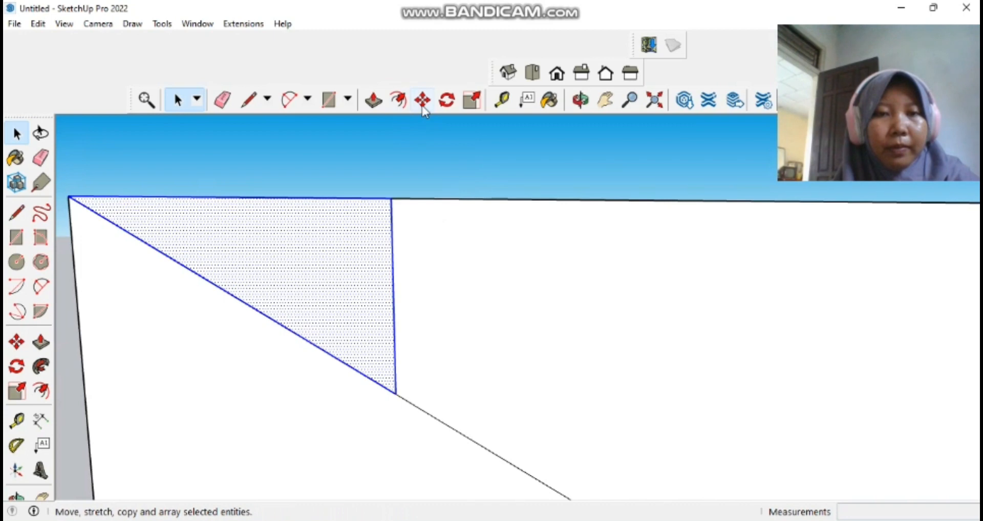
left_click(356, 297)
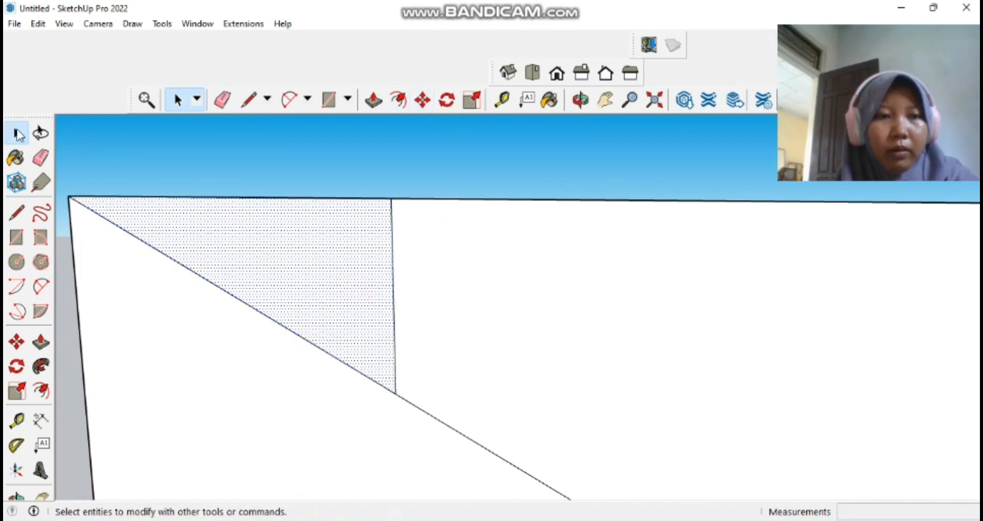
left_click_drag(59, 161, 459, 403)
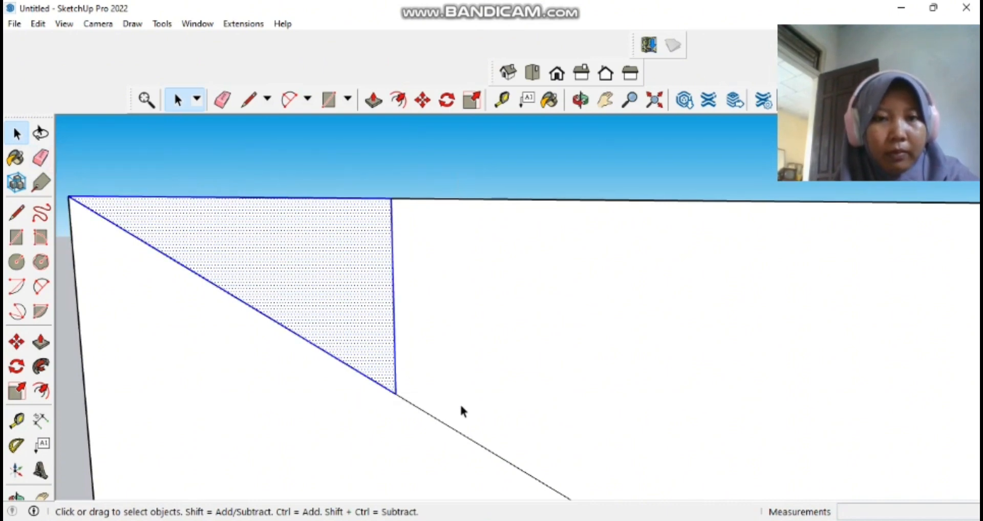
left_click(423, 102)
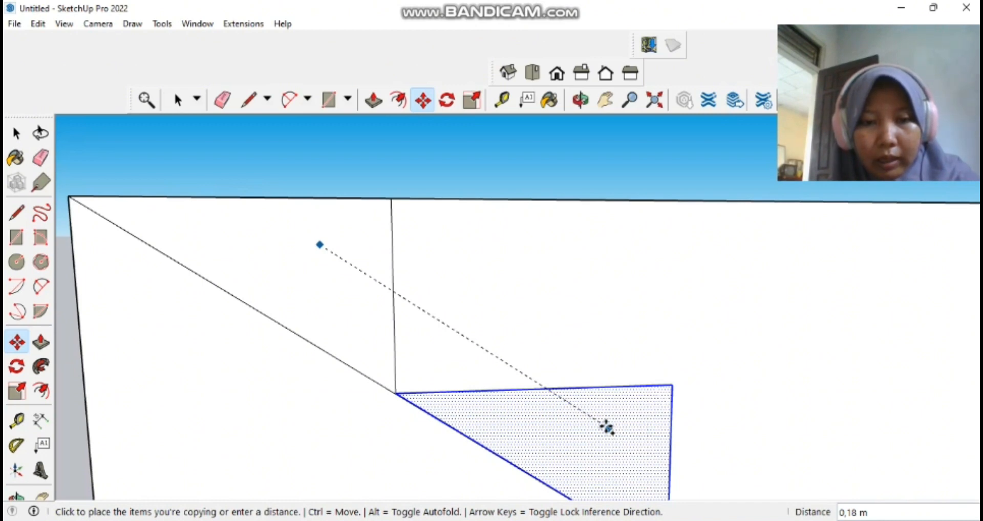
left_click(606, 427)
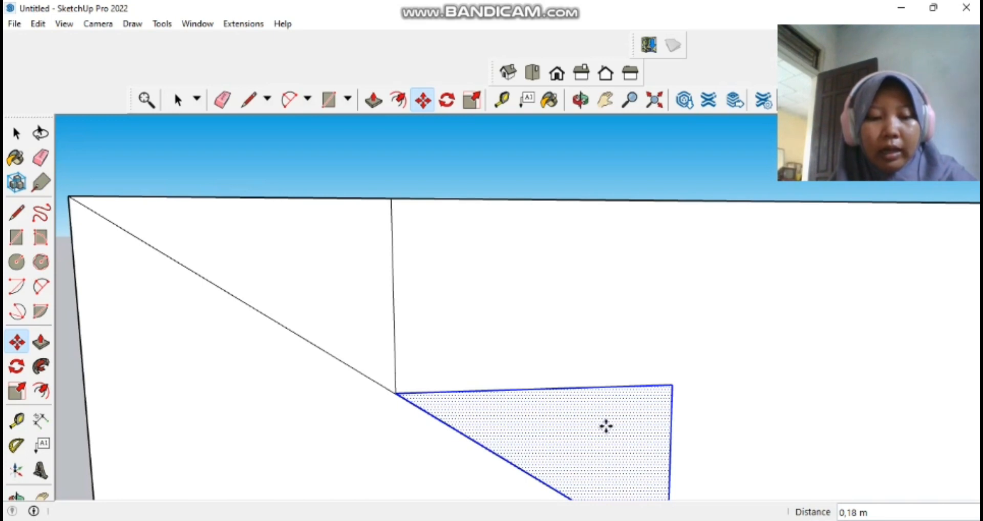
type("x9")
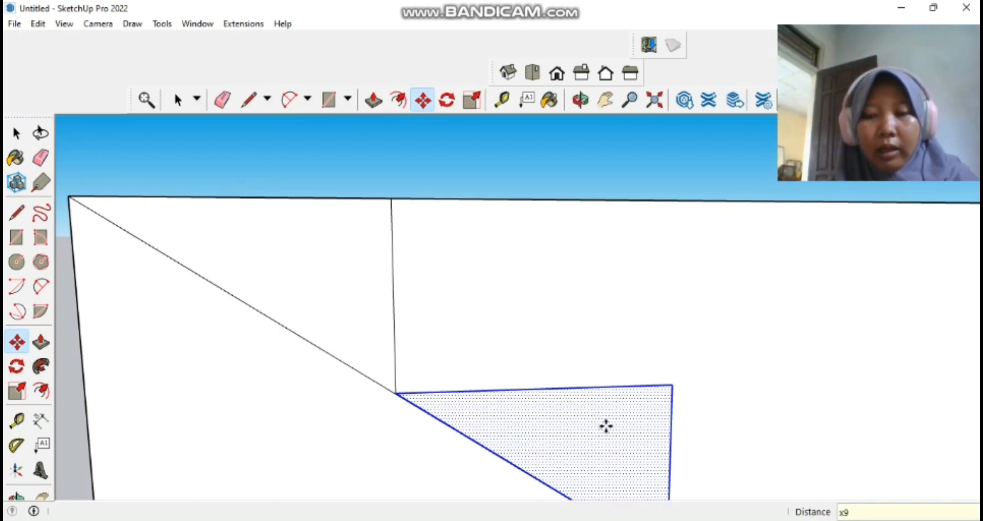
key("Return")
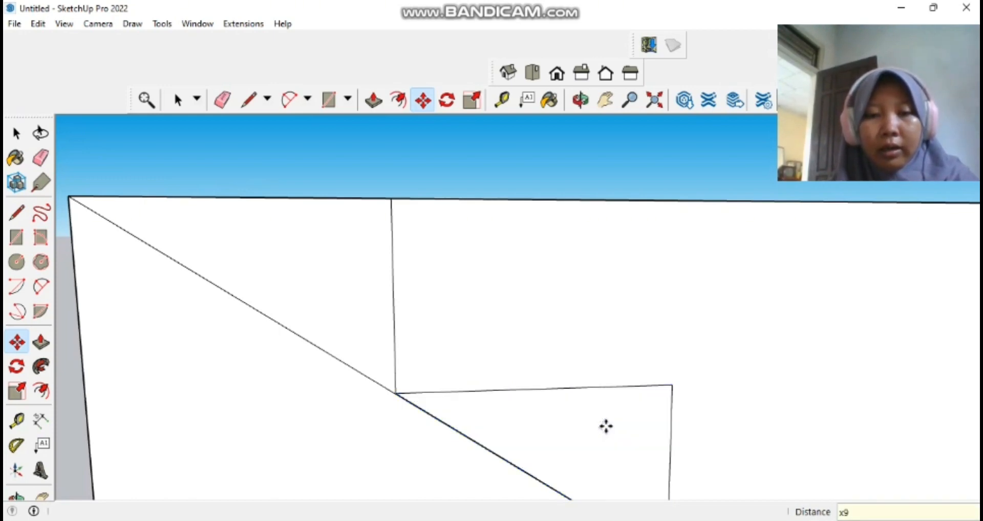
- Inspect the row of step triangles along the full length of the front face's diagonal
scroll(606, 427, "down", 5)
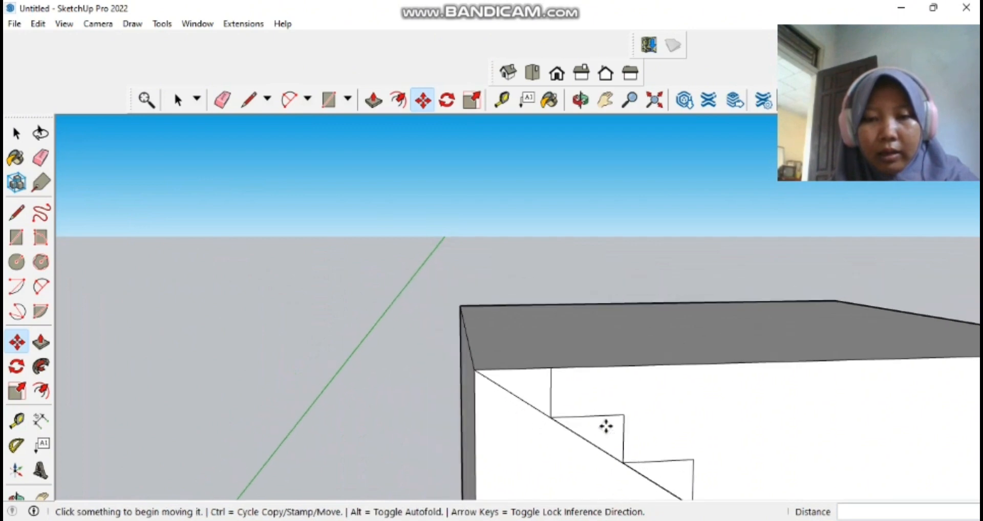
left_click(588, 90)
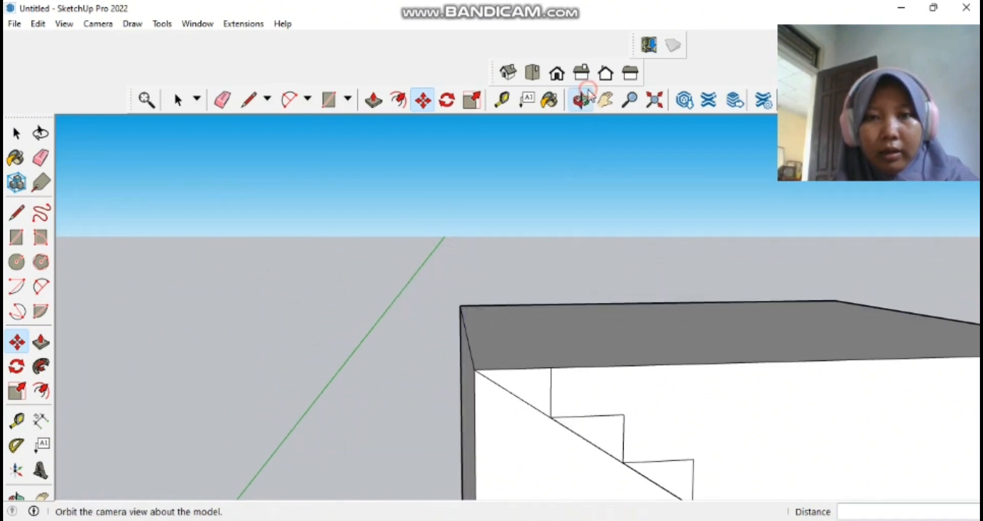
left_click_drag(604, 210, 518, 131)
scroll(564, 164, "down", 5)
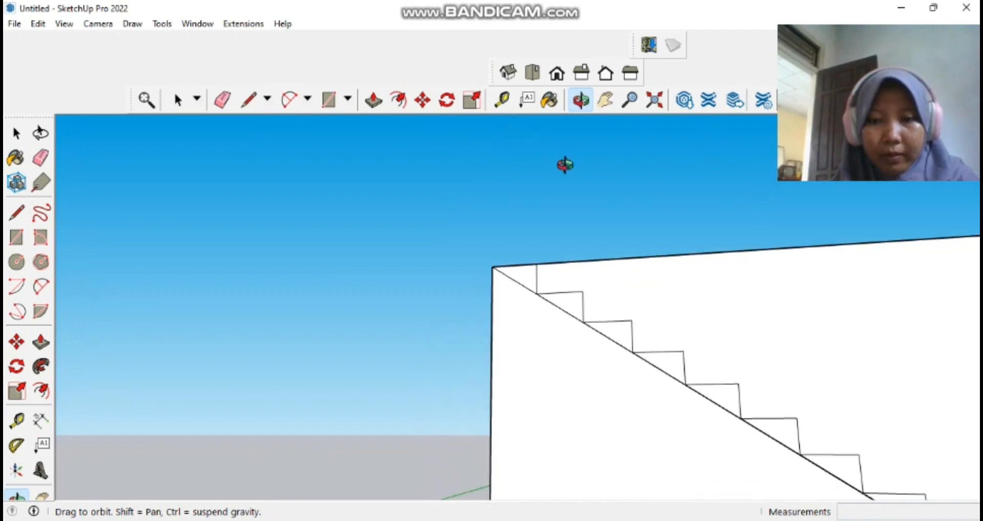
scroll(564, 164, "up", 3)
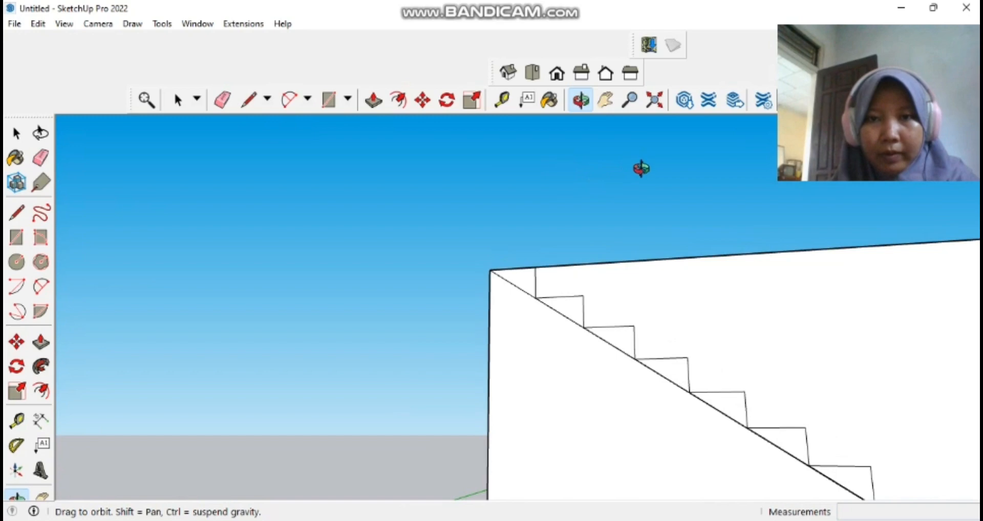
scroll(641, 174, "down", 2)
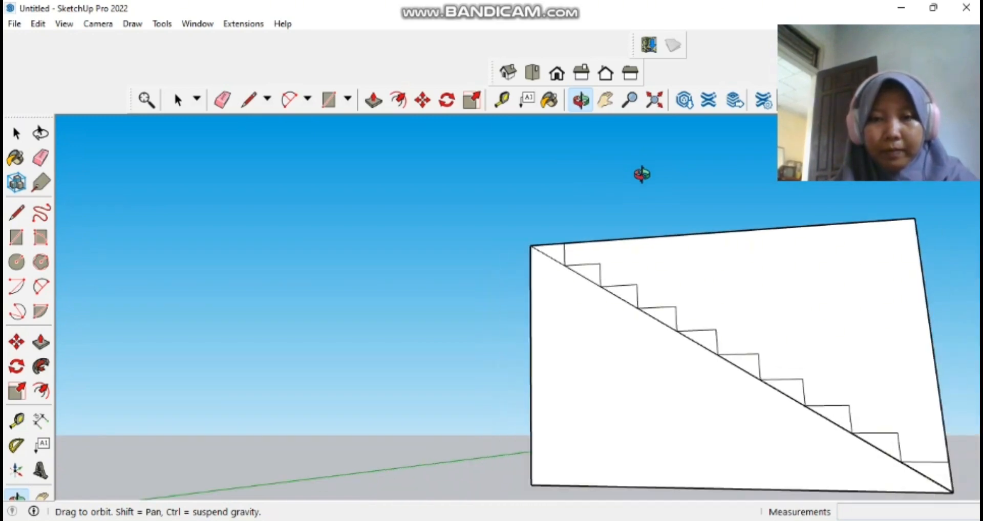
left_click(605, 99)
left_click_drag(493, 145, 542, 206)
left_click(580, 100)
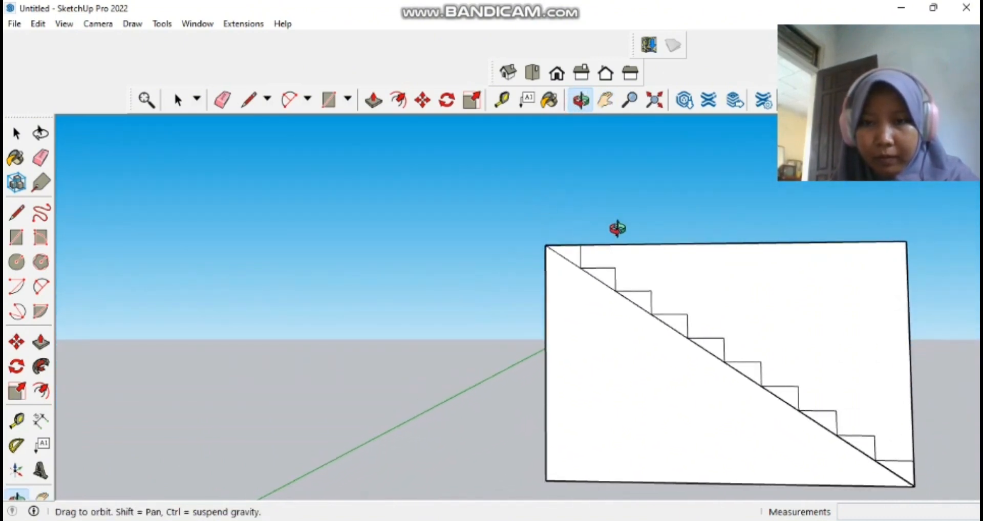
scroll(617, 228, "up", 2)
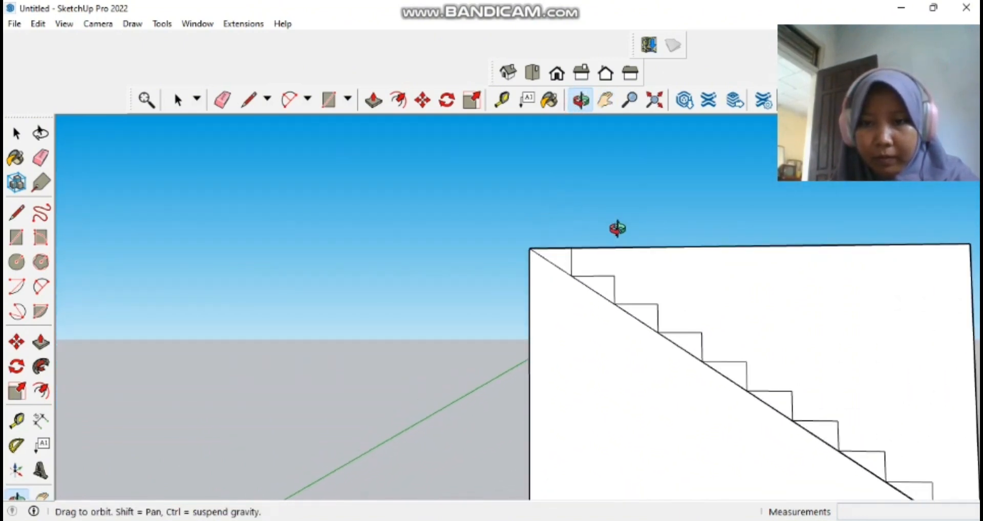
left_click(600, 109)
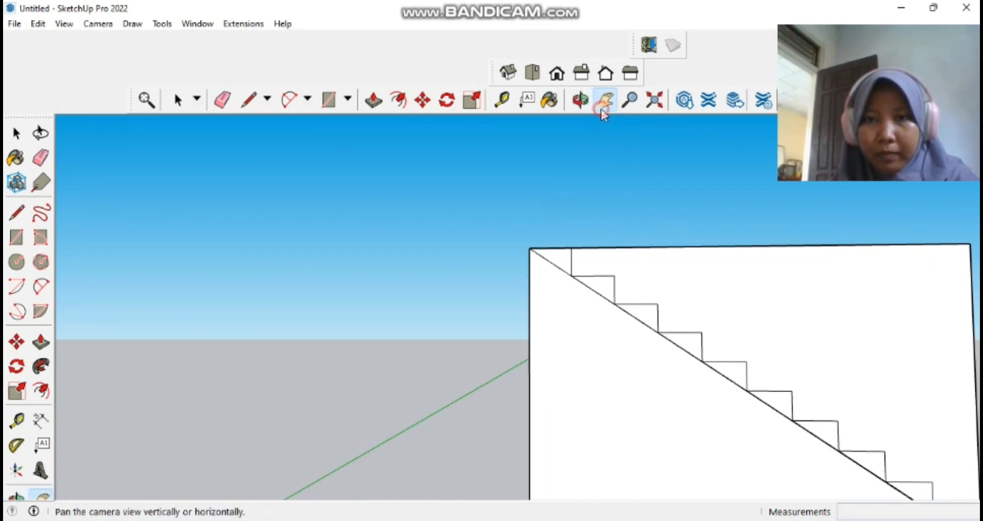
left_click_drag(635, 186, 543, 96)
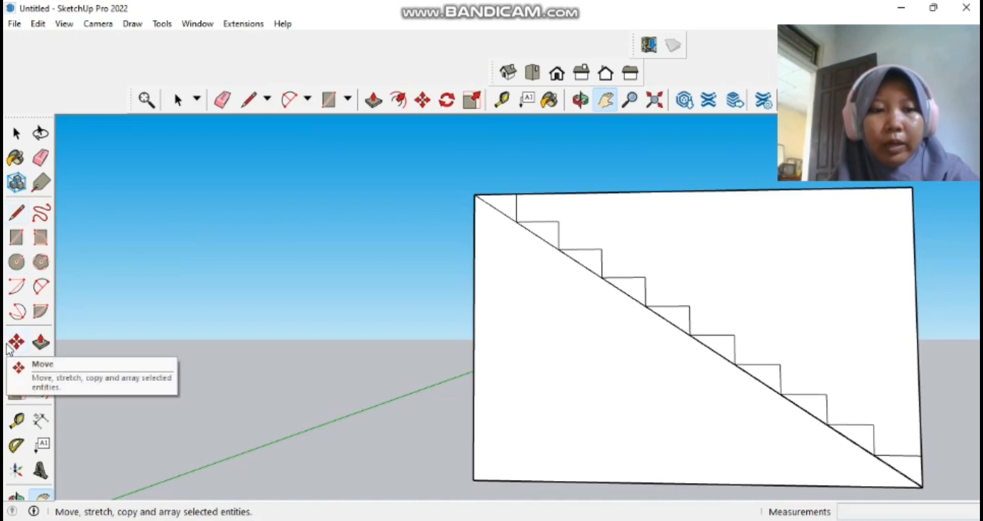
- Place a guide parallel to the diagonal on the front face, 0,10 m below it
left_click(16, 421)
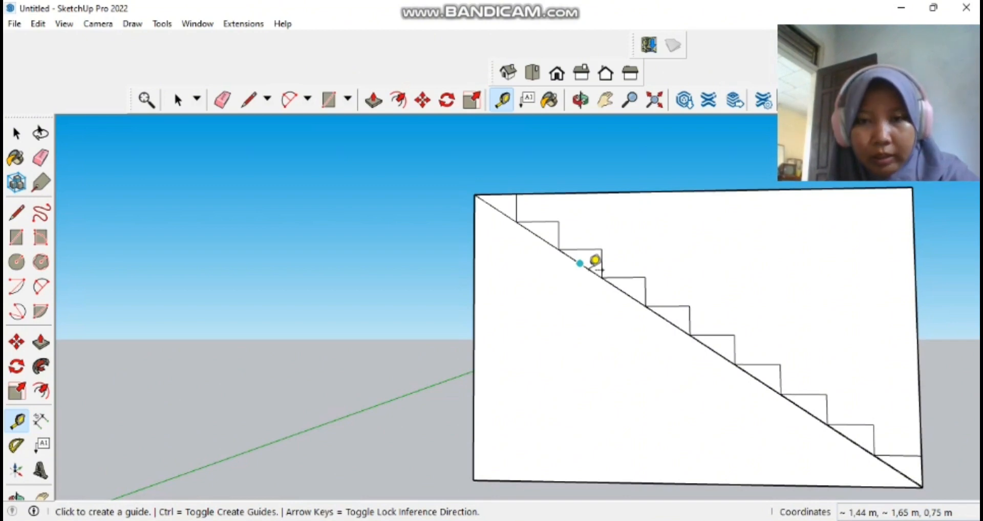
left_click(580, 264)
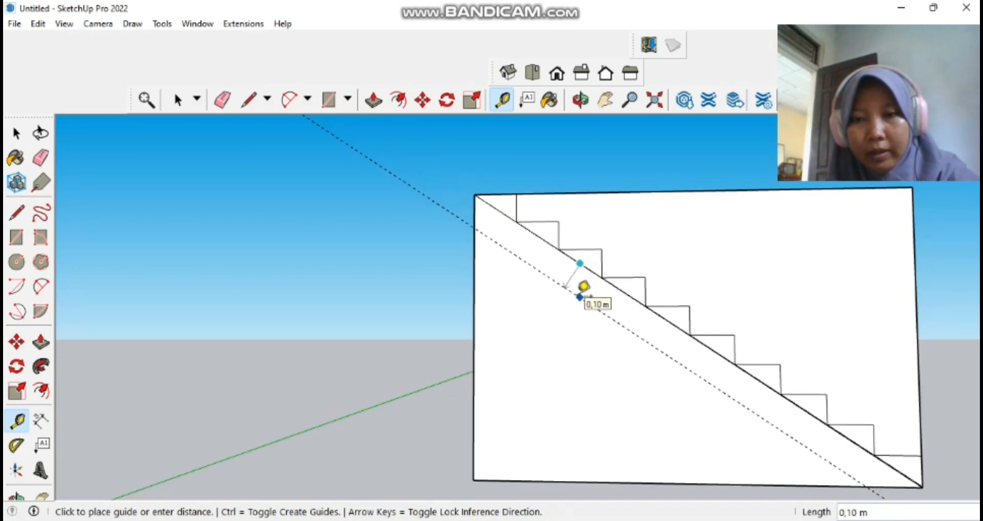
left_click(584, 287)
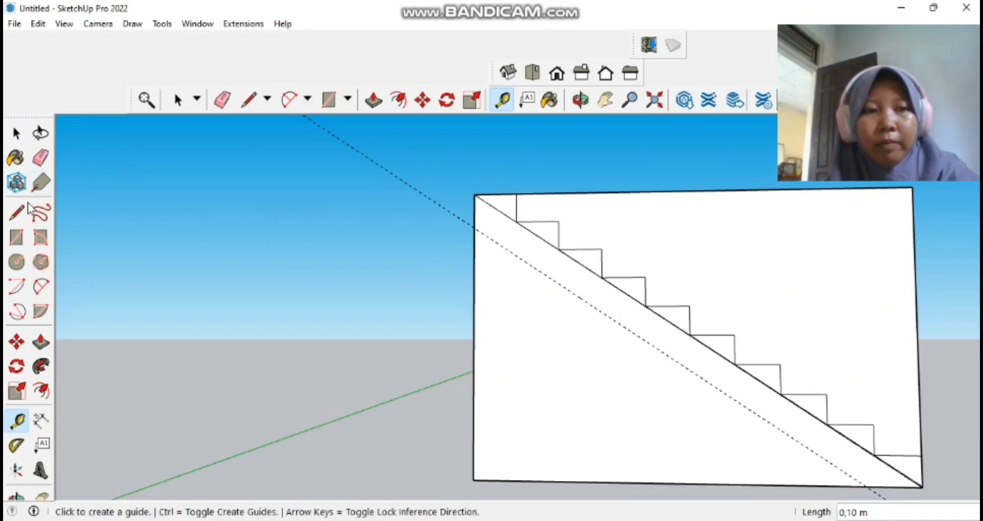
- Draw a line along the guide from the front face's left edge to its bottom edge, and erase the guide
left_click(17, 212)
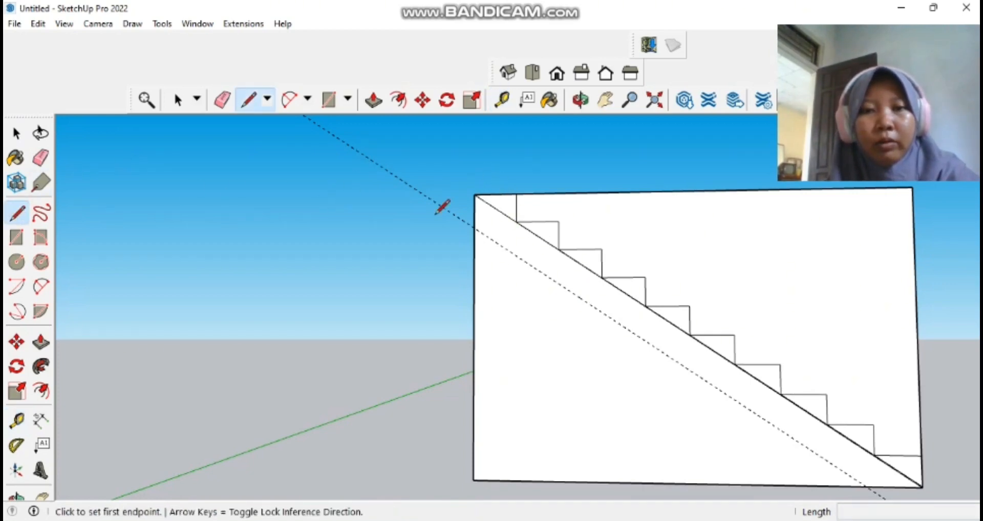
left_click(473, 227)
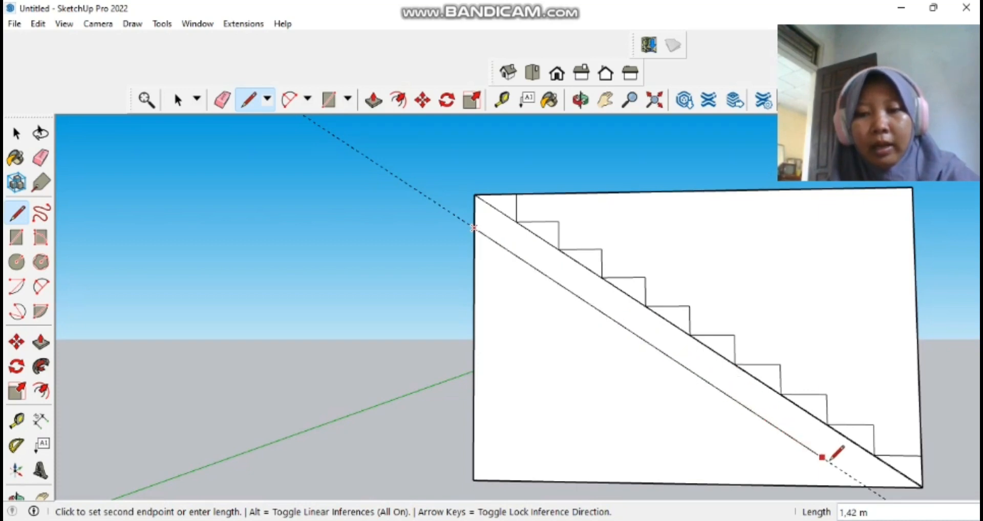
left_click(867, 484)
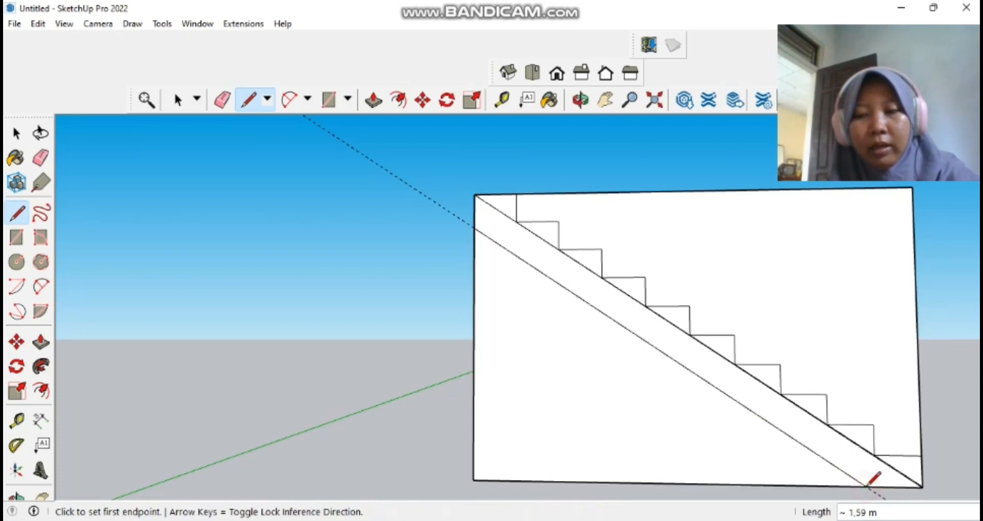
left_click(222, 101)
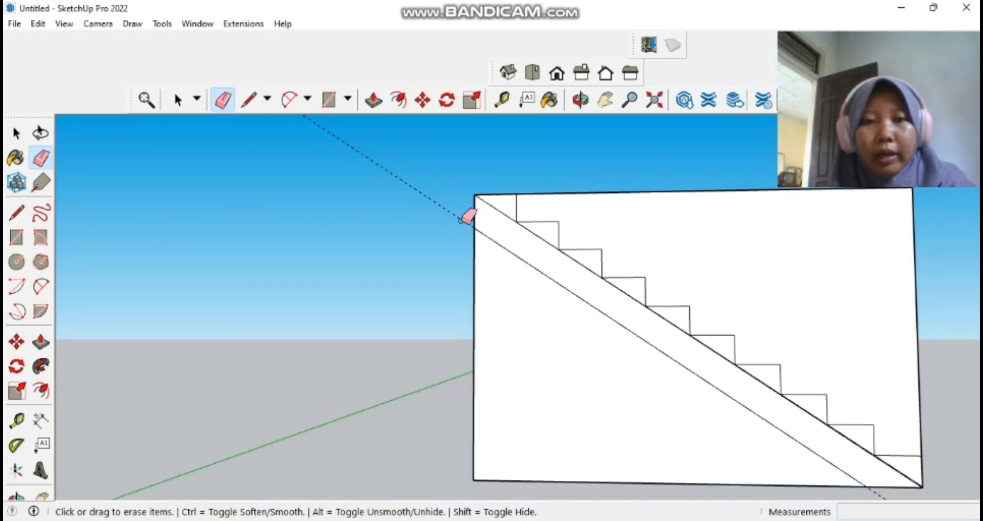
left_click(445, 210)
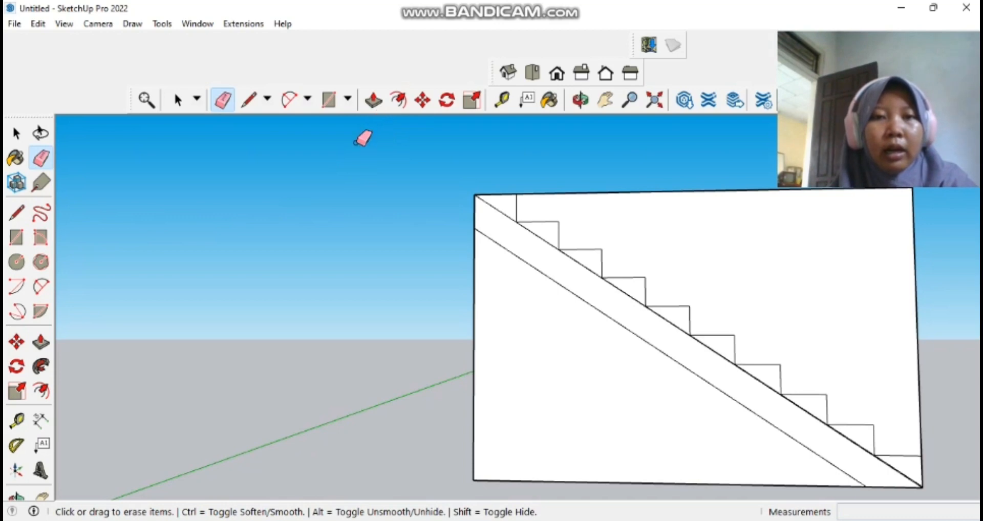
- Push the front-face areas above the steps and below the lower sloping line back through the full 1,10 m depth to remove them
left_click(375, 100)
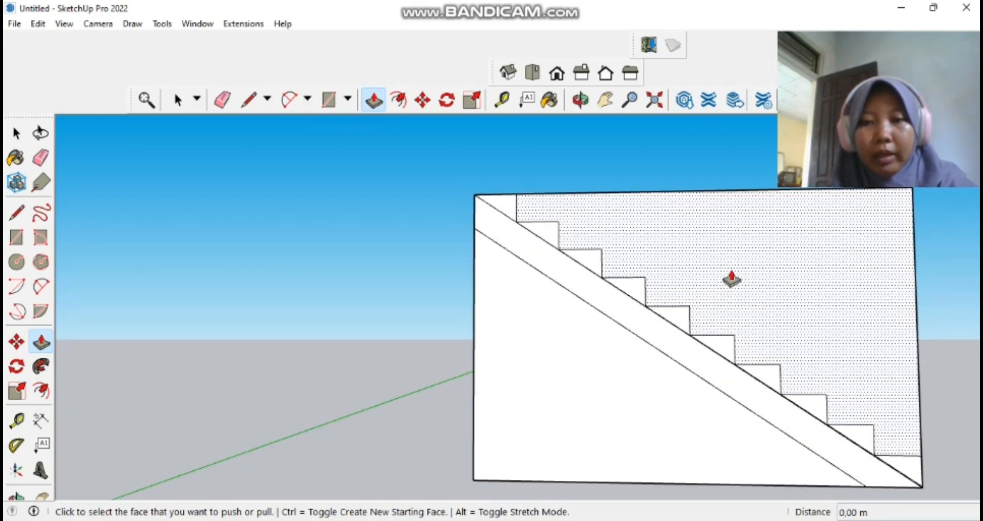
left_click(731, 279)
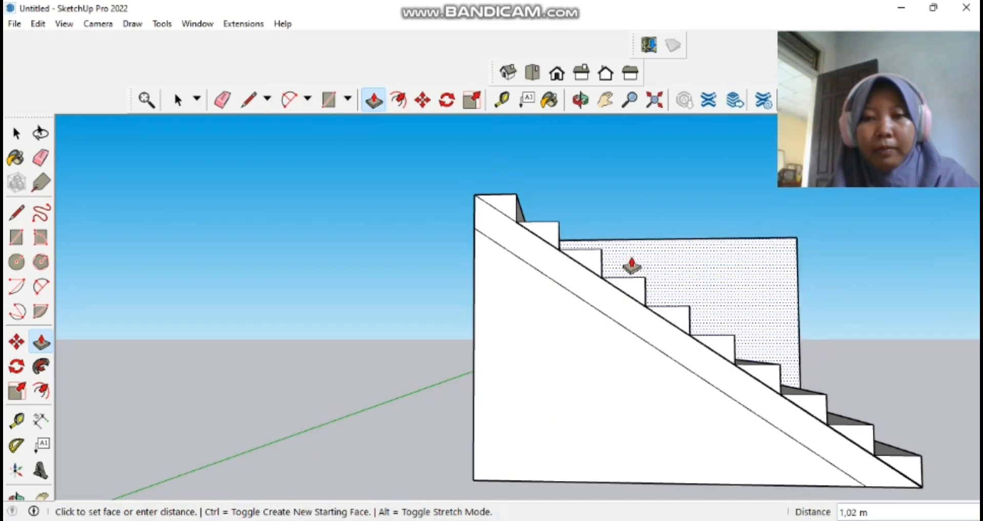
left_click(632, 263)
left_click(632, 262)
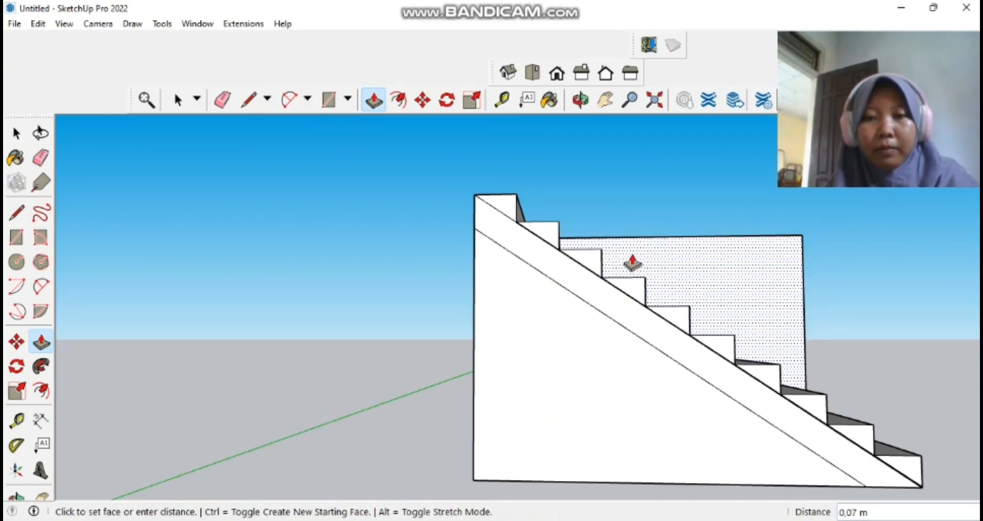
left_click(600, 250)
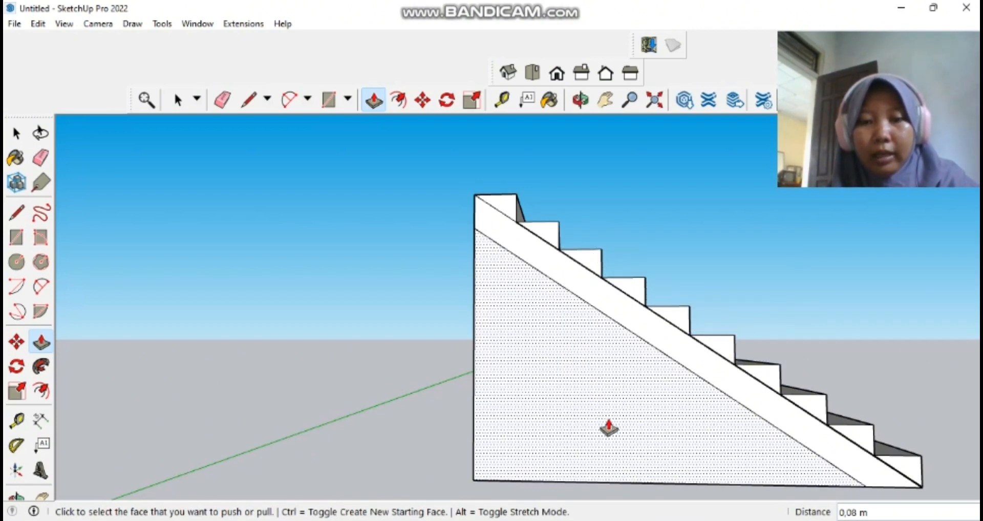
left_click(608, 426)
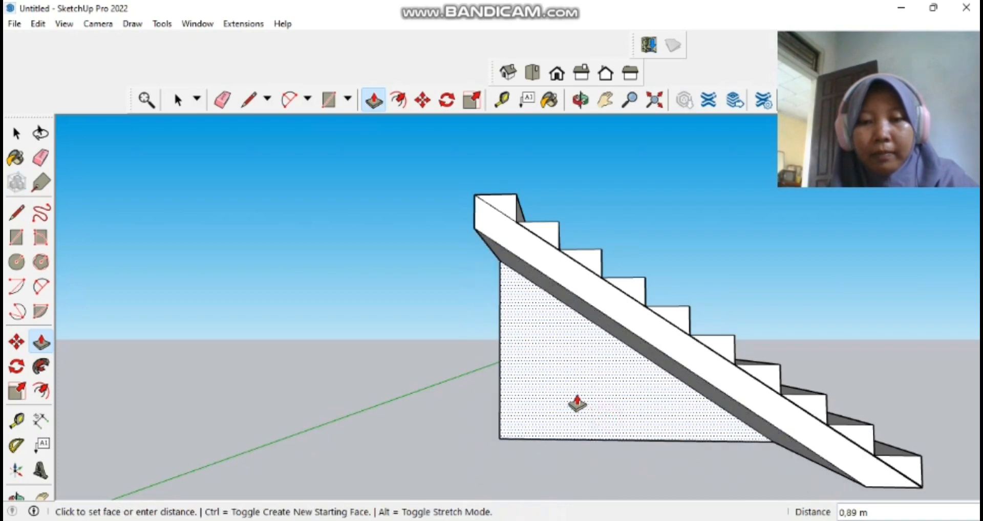
left_click(563, 392)
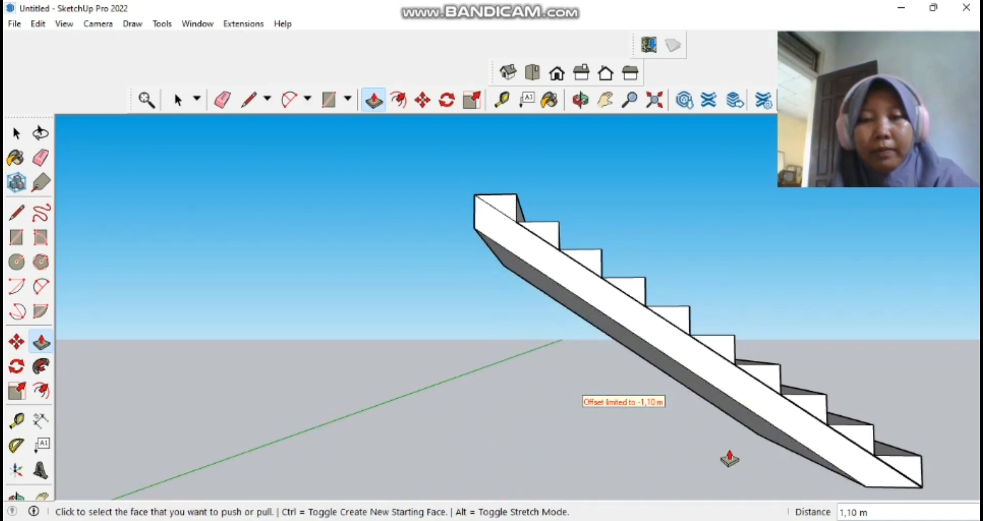
- Select all of the staircase's faces and edges and make them into a group
left_click(579, 105)
left_click_drag(564, 160, 501, 218)
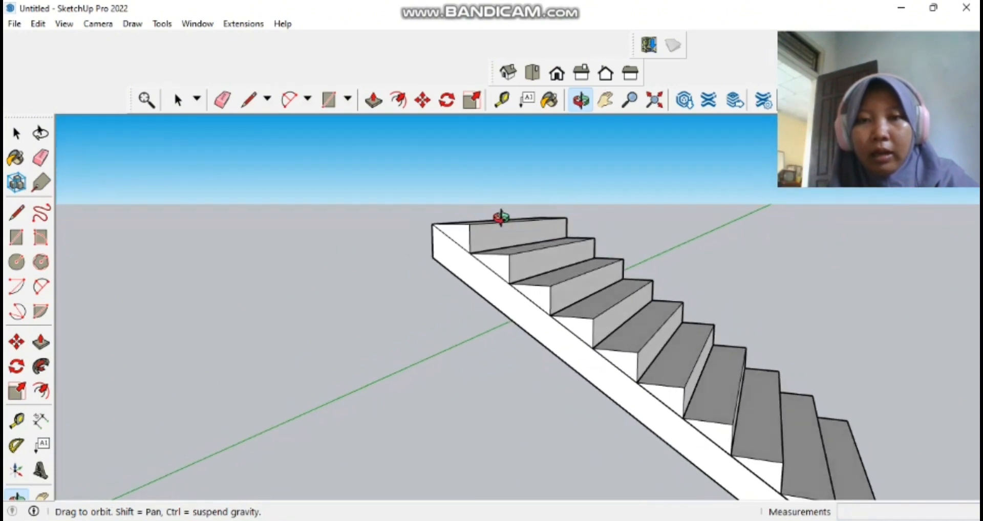
scroll(500, 217, "down", 1)
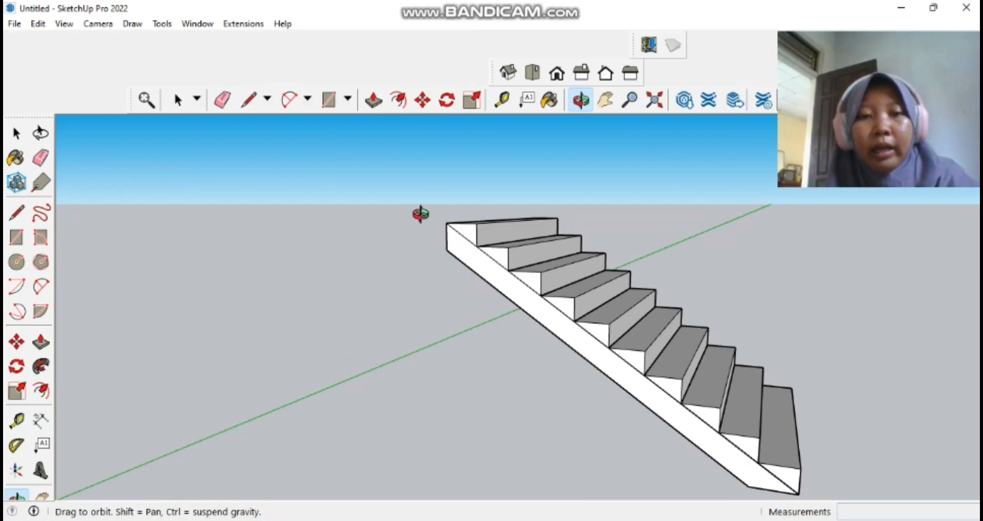
left_click(17, 134)
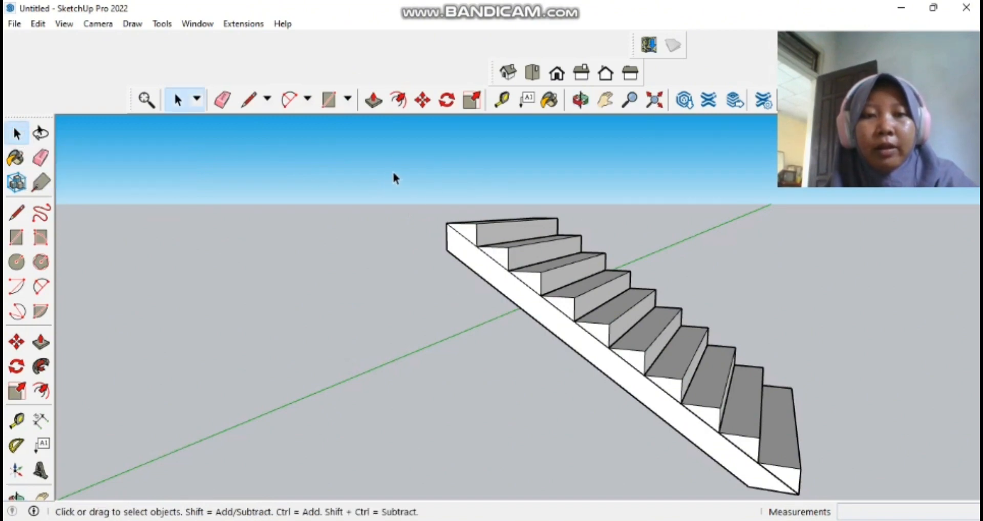
mouse_move(395, 171)
left_mouse_down()
mouse_move(601, 202)
mouse_move(815, 367)
mouse_move(847, 516)
left_mouse_up()
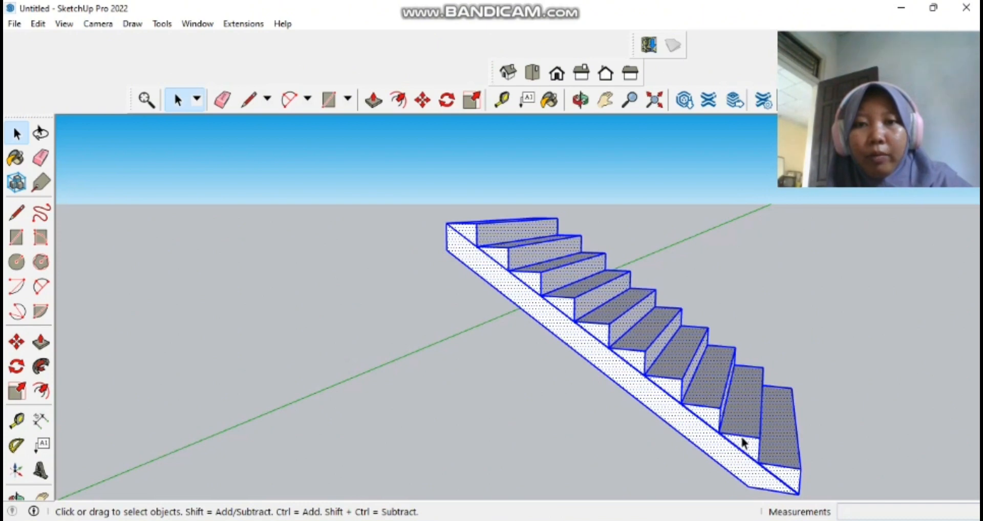
right_click(705, 405)
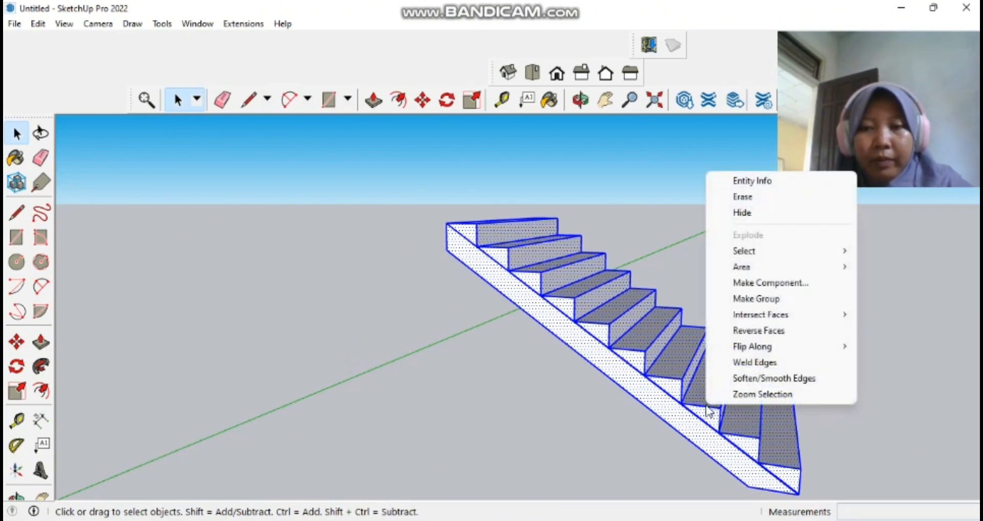
left_click(776, 301)
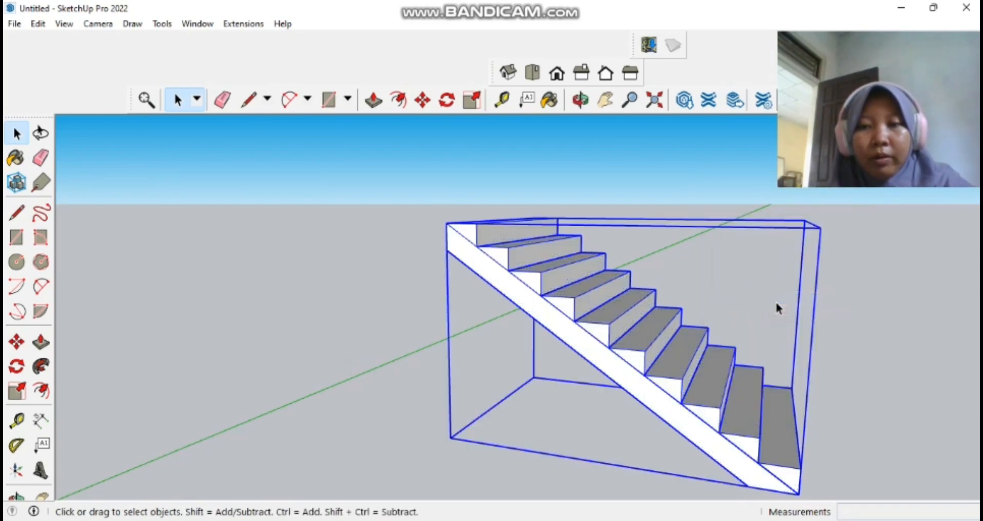
- Convert the staircase group into a component, keeping the default definition settings
right_click(676, 371)
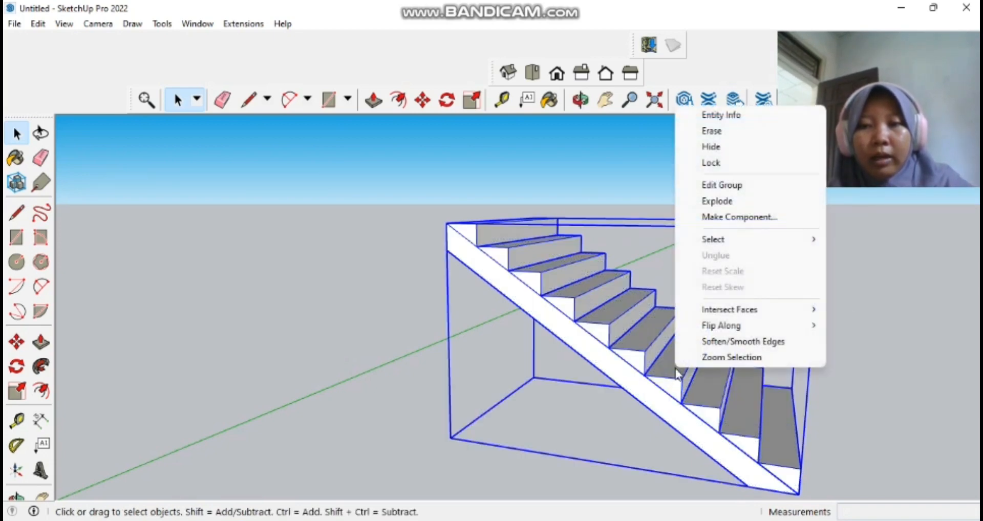
left_click(723, 219)
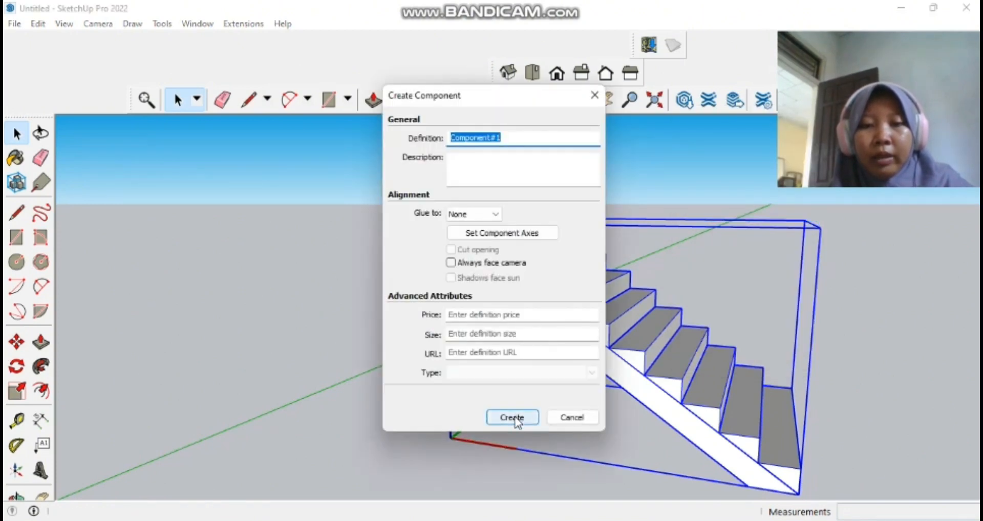
left_click(512, 417)
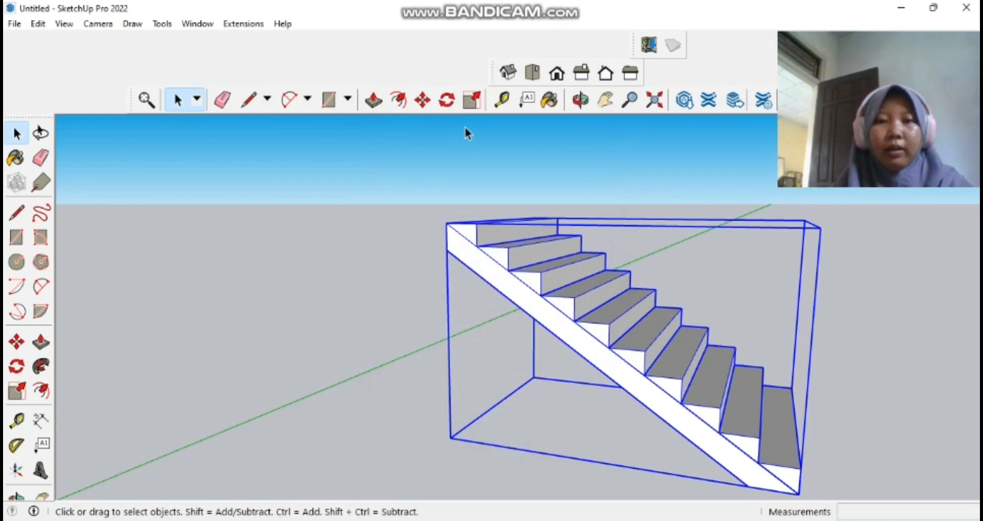
- Draw a 0,12 m by 1,10 m rectangle corner to corner over the vertical back face at the top of the staircase
left_click(577, 109)
left_click_drag(391, 171, 965, 172)
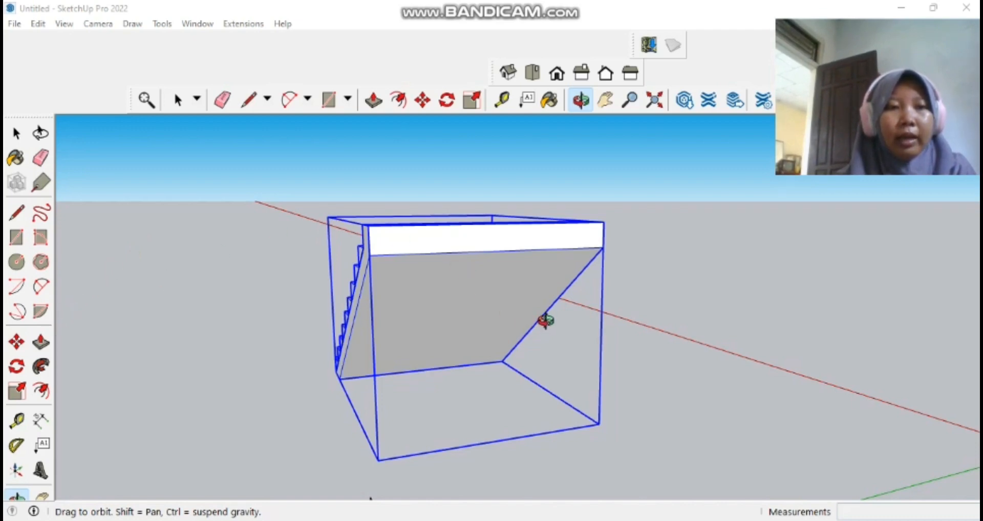
left_click(20, 246)
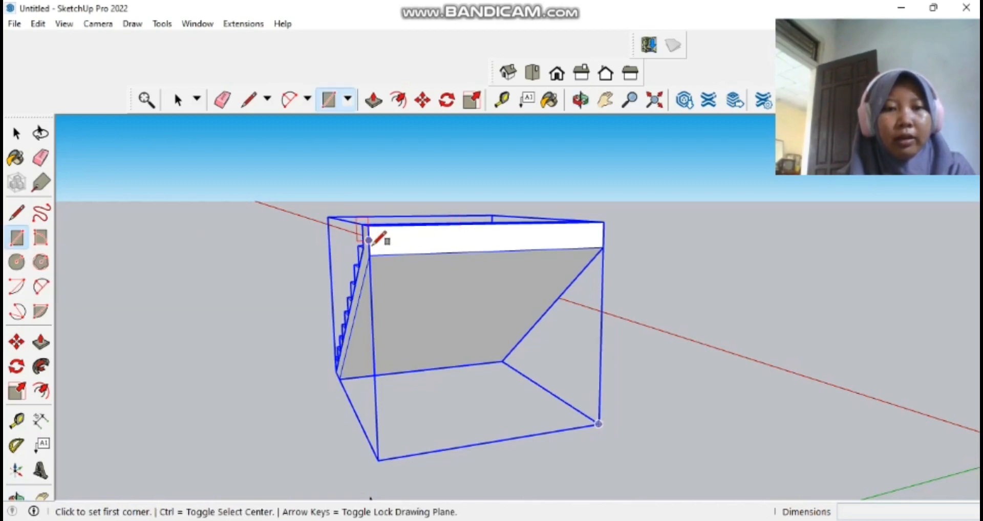
left_click(368, 226)
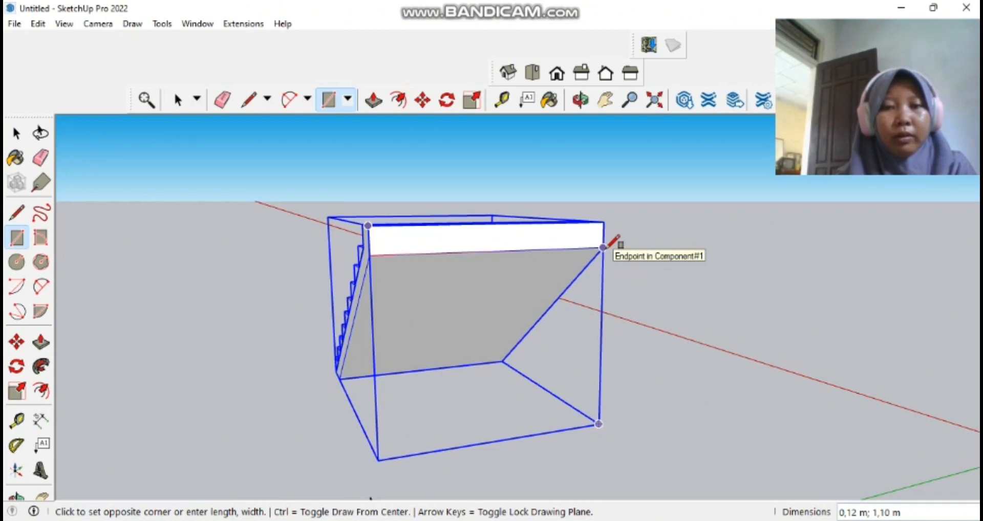
left_click(604, 247)
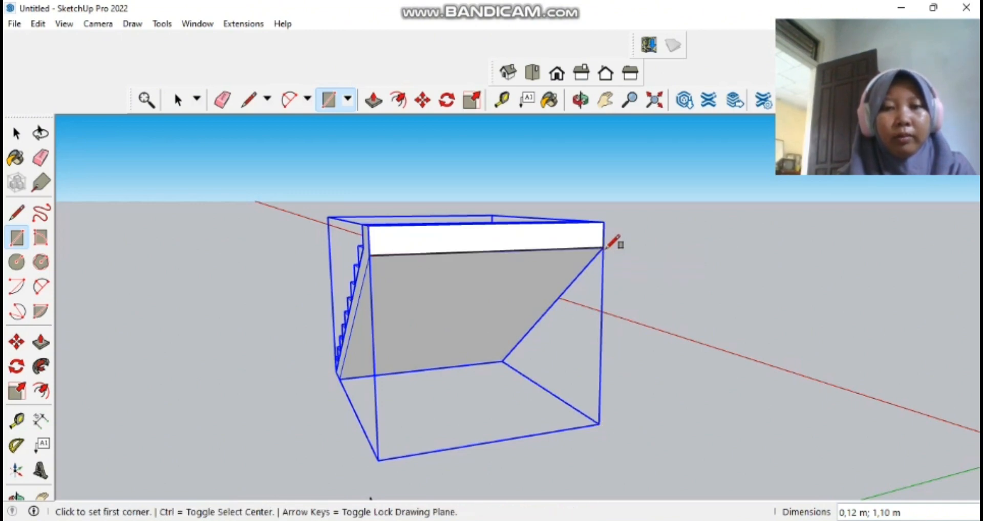
- Extrude the rectangle 1,00 m outward with Push/Pull to form a landing behind the top step
left_click(373, 99)
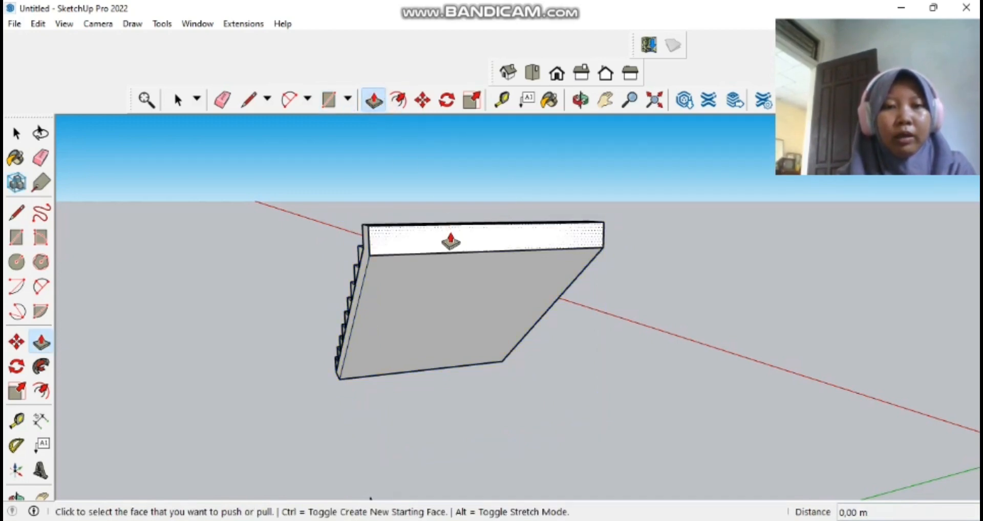
left_click(450, 241)
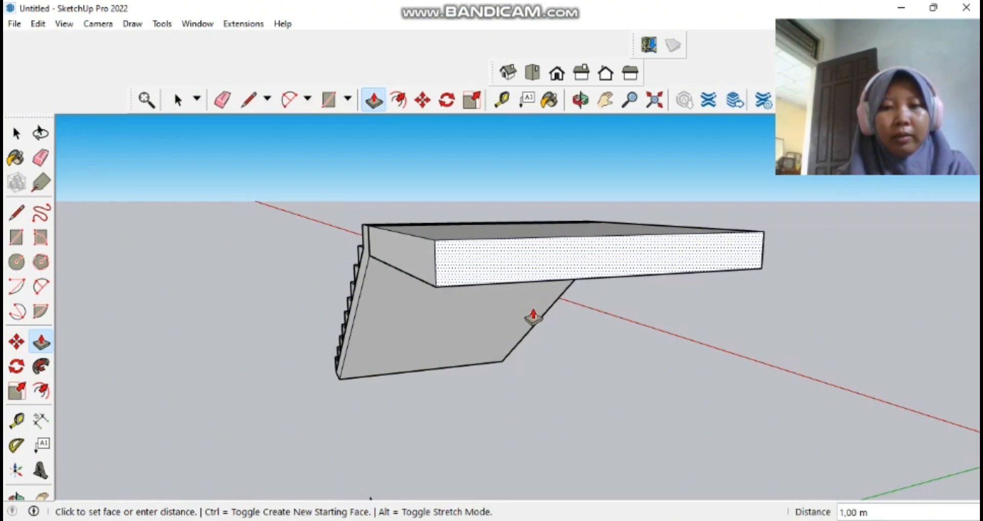
left_click(532, 317)
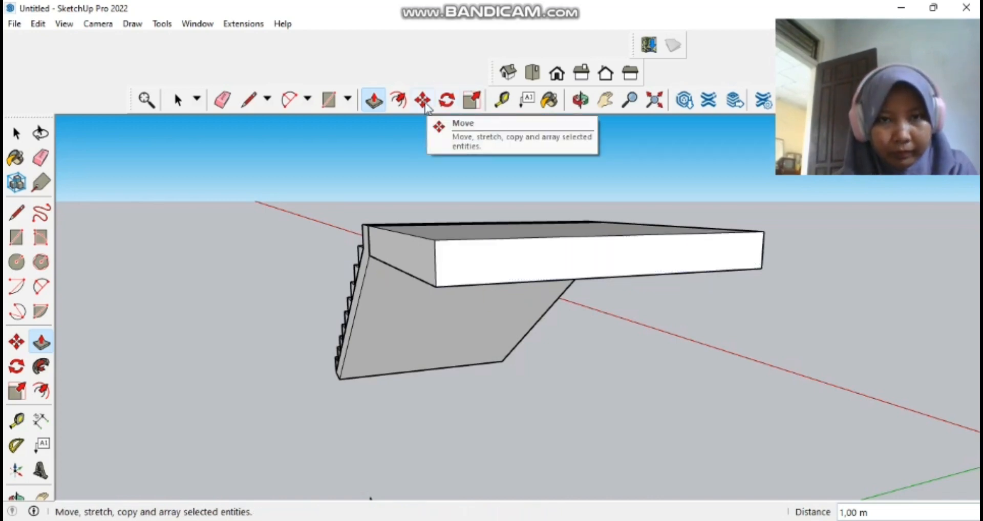
- Draw a diagonal line across the landing's top face, from a corner beside the stairs to the opposite outer corner
left_click(576, 109)
left_click_drag(533, 147, 761, 251)
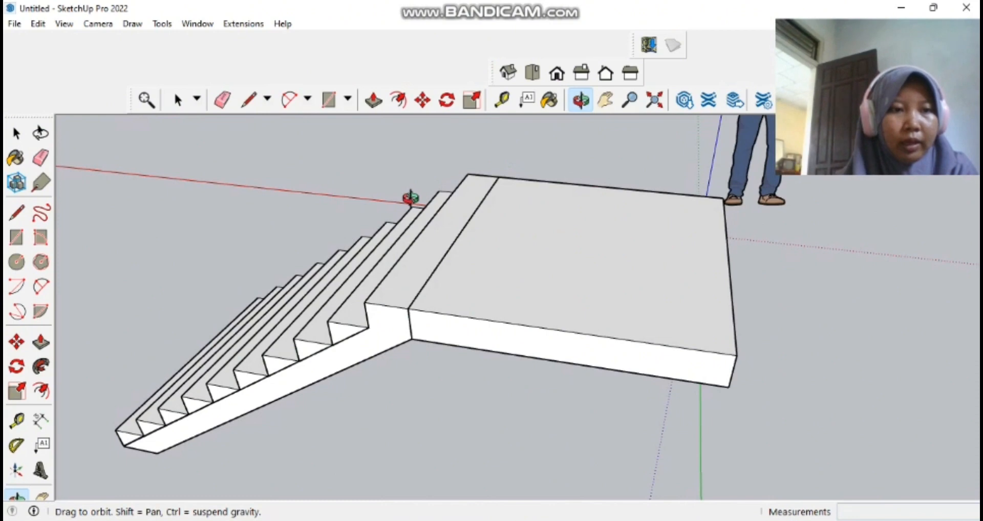
left_click(17, 212)
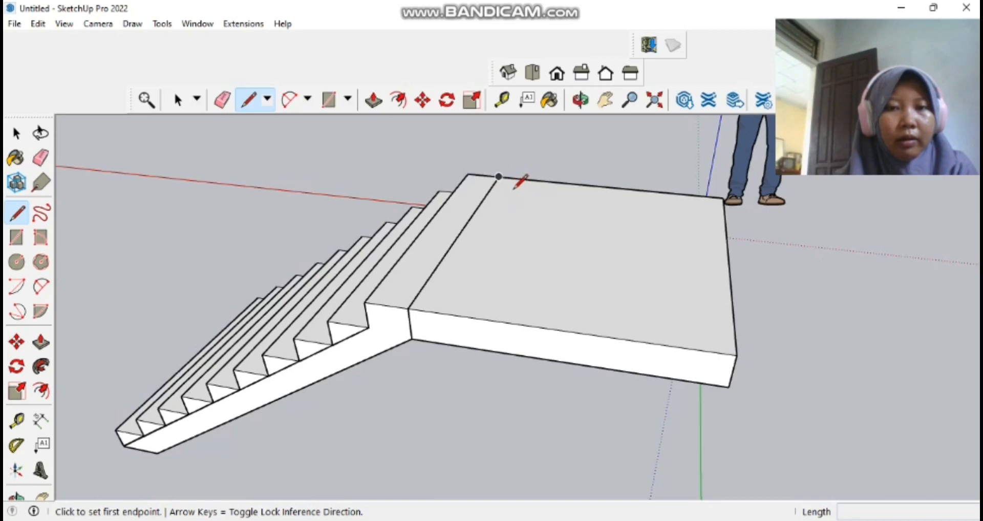
left_click(499, 176)
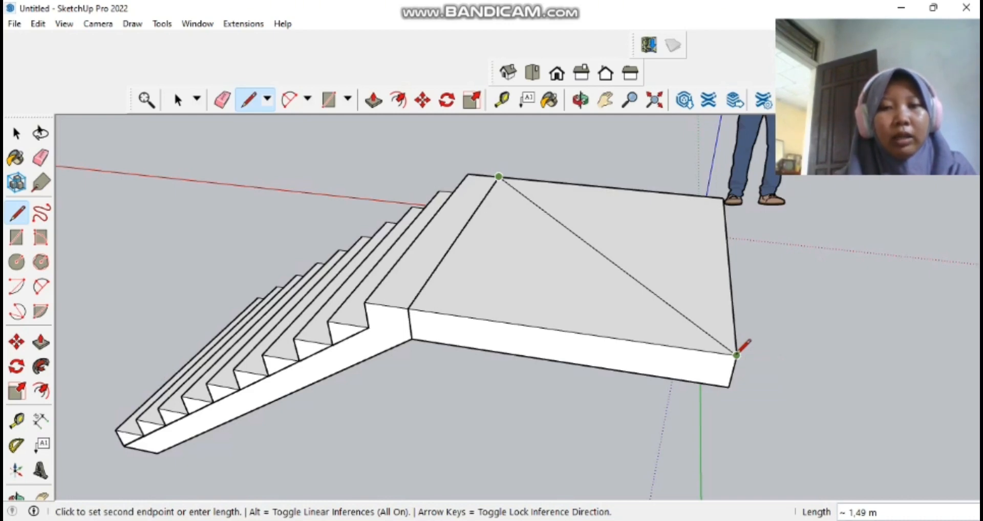
left_click(736, 355)
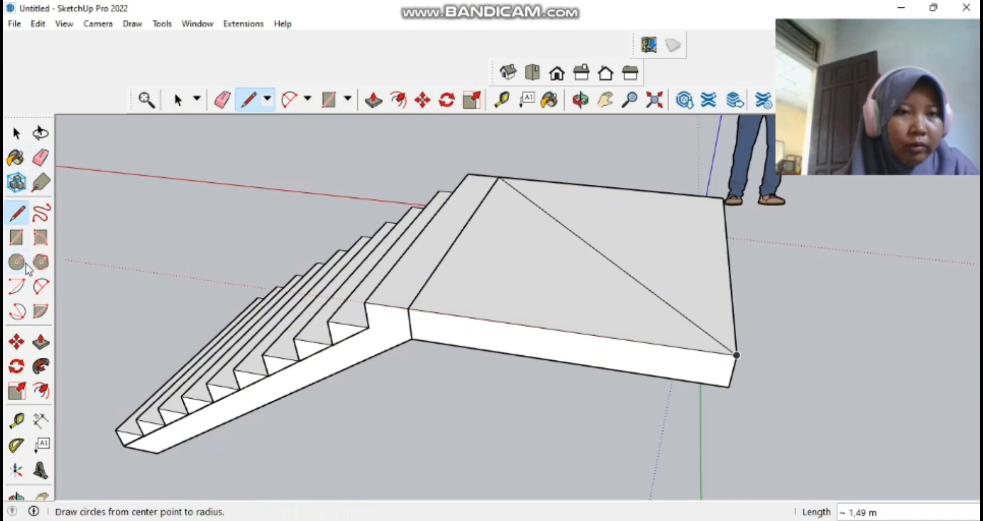
- Raise the triangular half of the landing on the far side of the diagonal by 0,04 m with Push/Pull
left_click(374, 100)
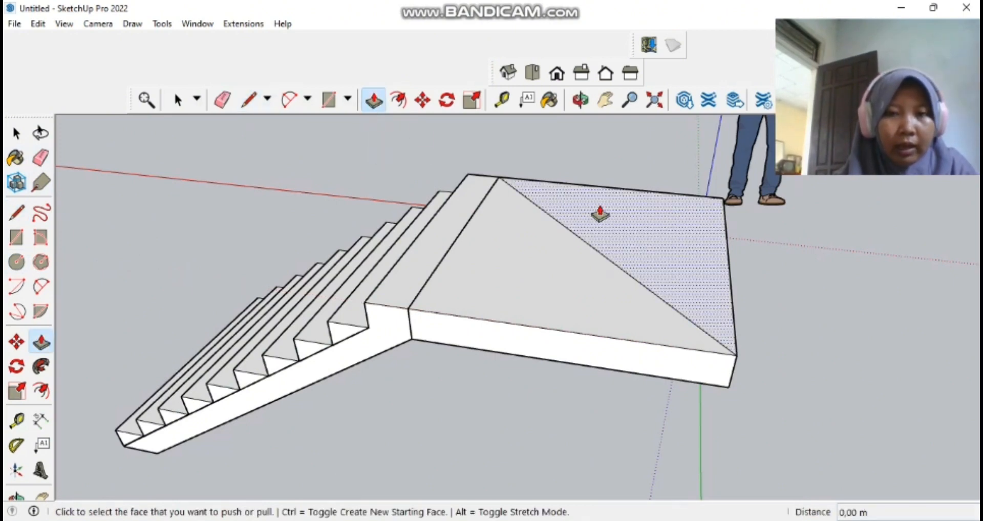
left_click(600, 214)
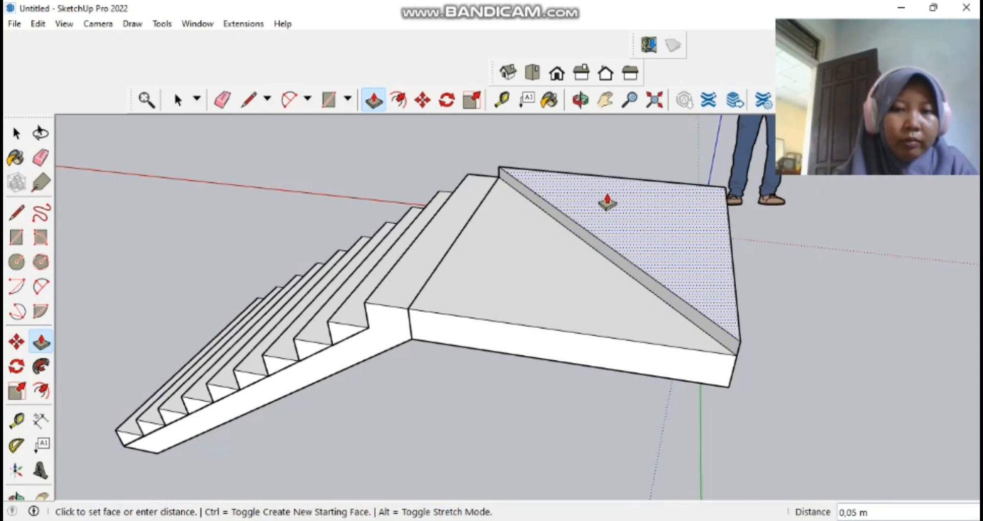
left_click(607, 205)
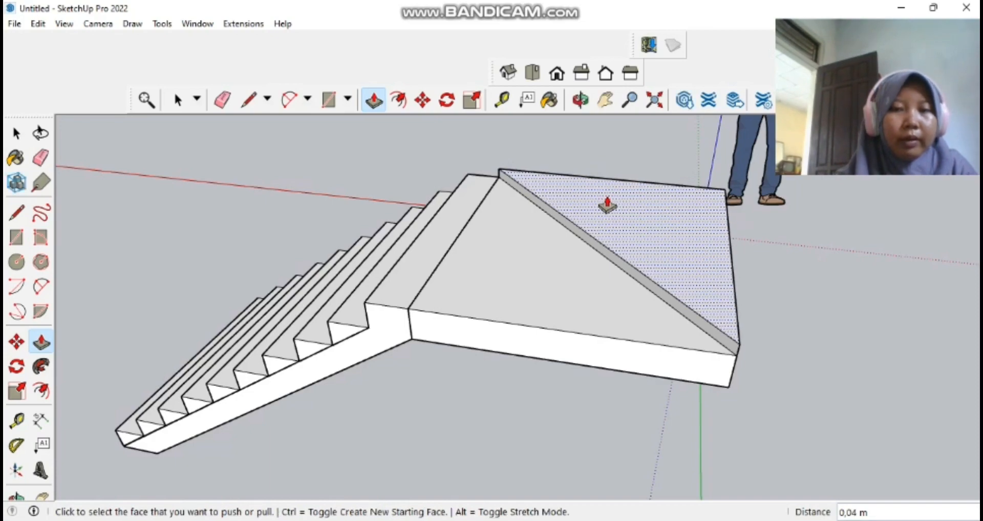
- Copy the staircase component from its lowest front corner onto the outer corner of the landing's raised half, about 2,71 m away
left_click(580, 99)
left_click_drag(338, 153, 706, 142)
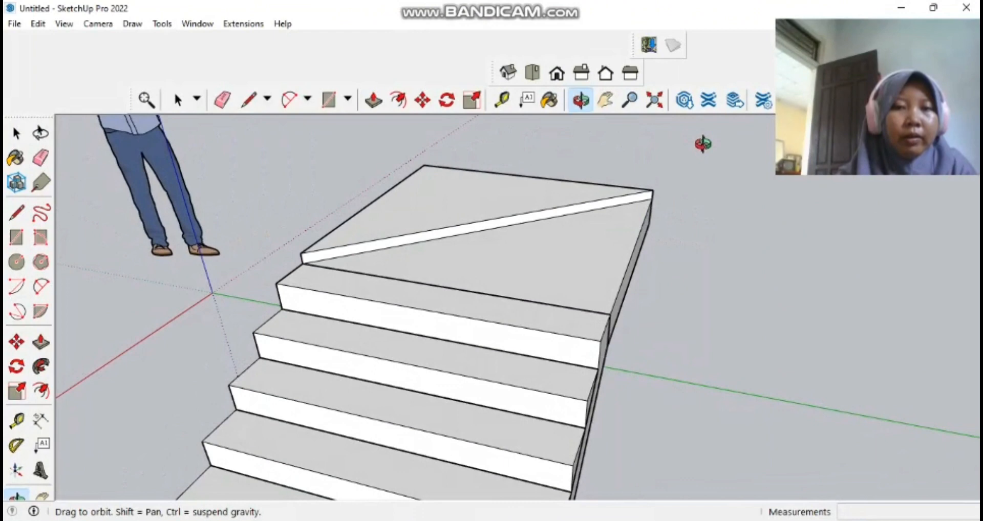
left_click_drag(247, 197, 574, 163)
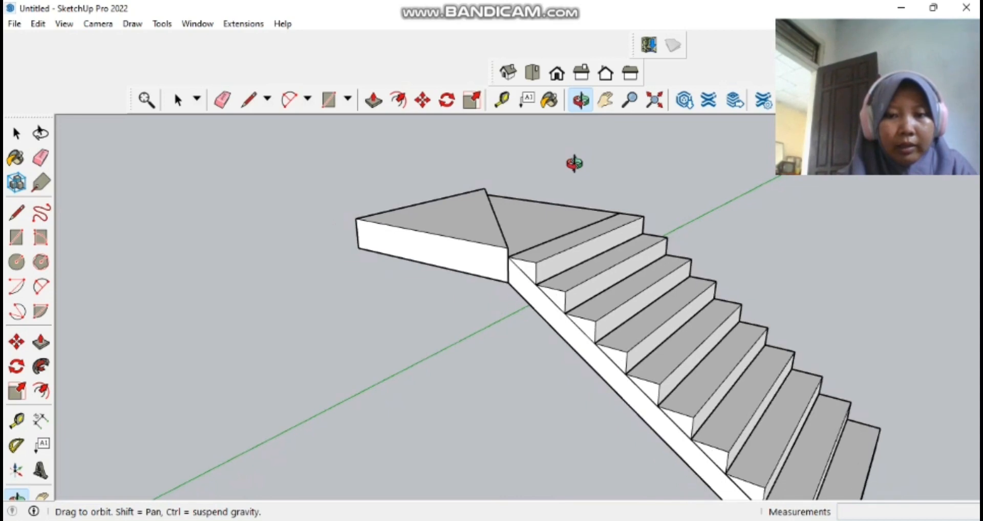
scroll(575, 164, "down", 1)
scroll(574, 163, "down", 1)
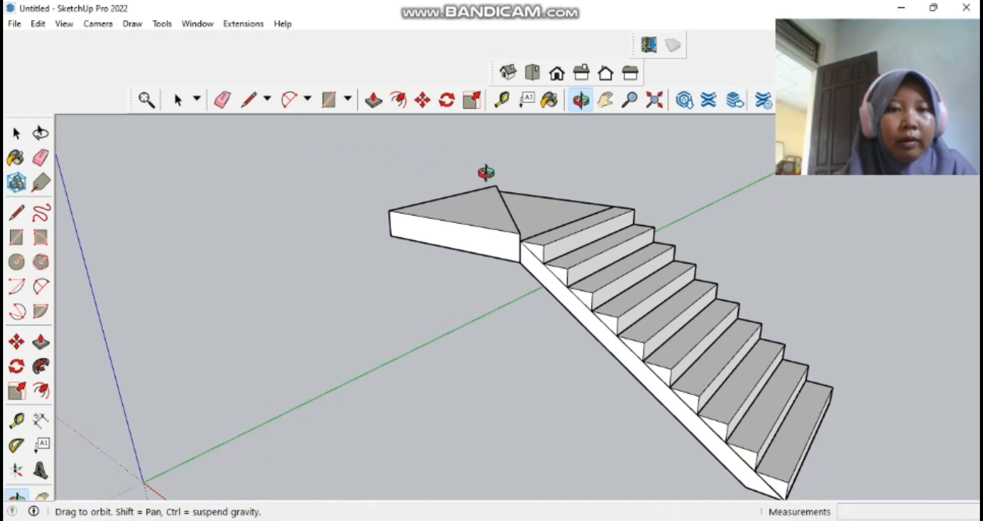
left_click(16, 134)
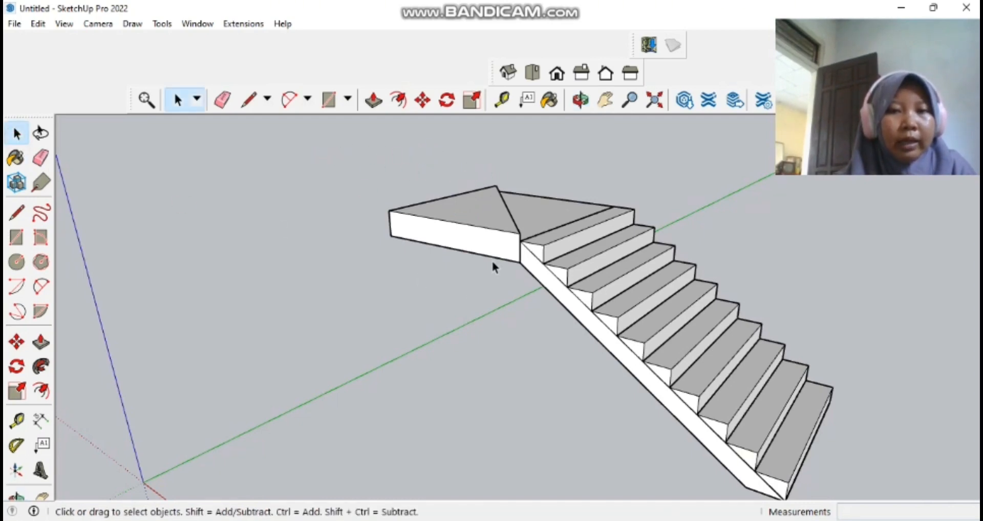
left_click(594, 304)
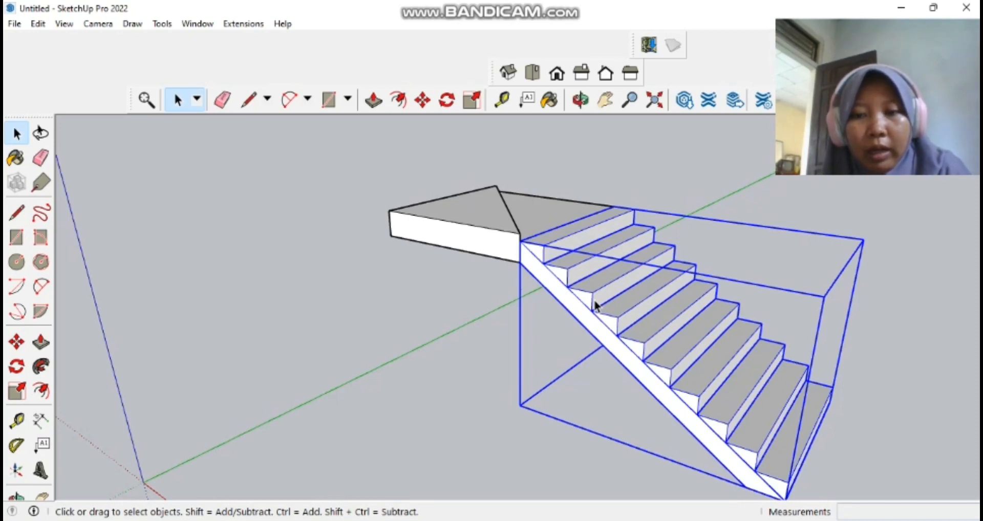
left_click(421, 102)
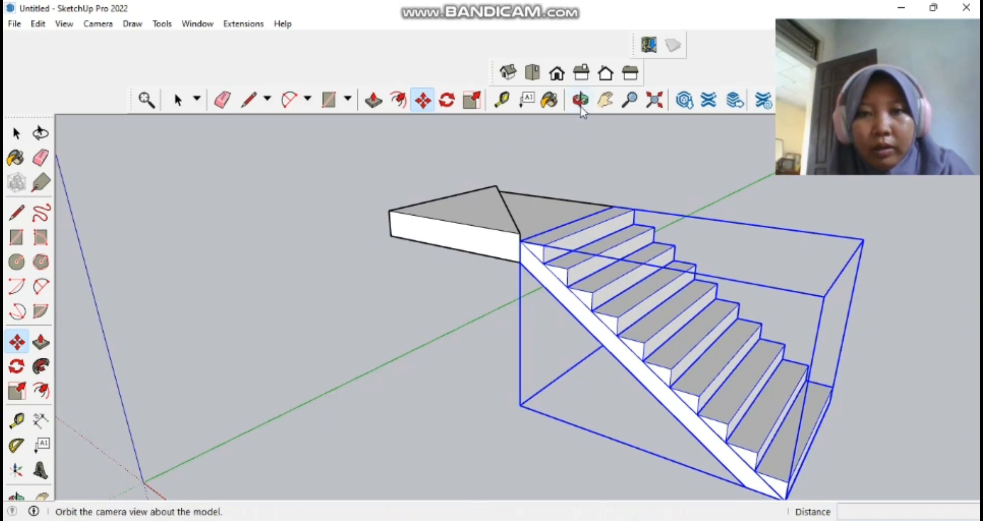
left_click(605, 99)
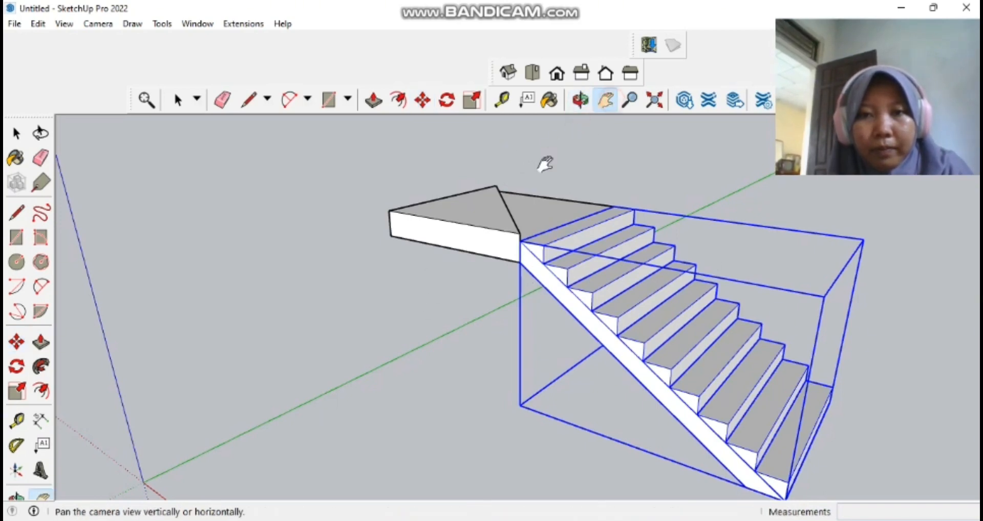
left_click_drag(430, 317, 414, 248)
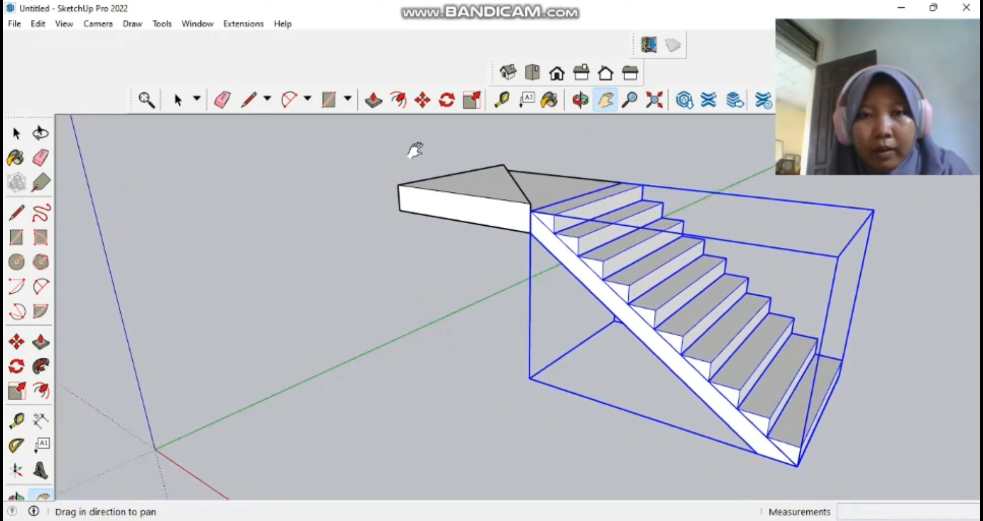
left_click(423, 99)
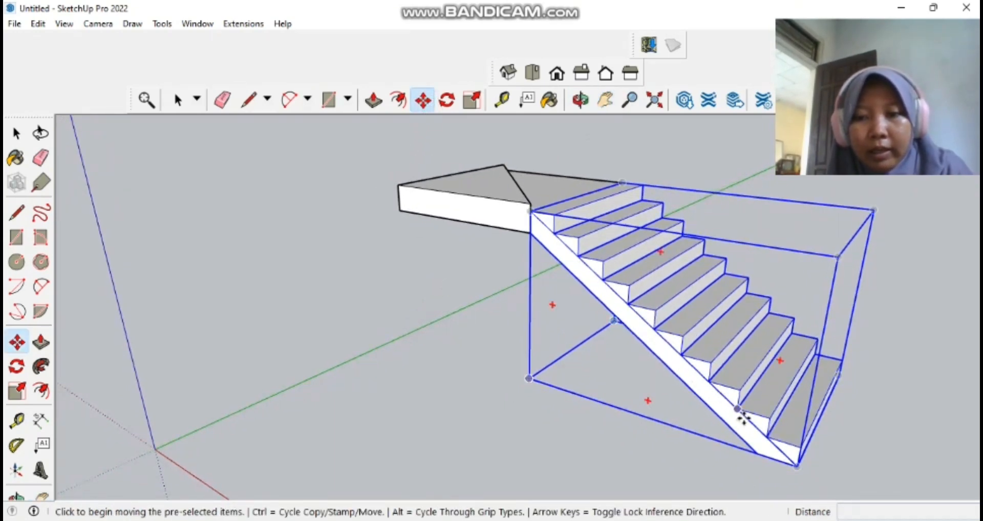
key("ctrl")
left_click(796, 465)
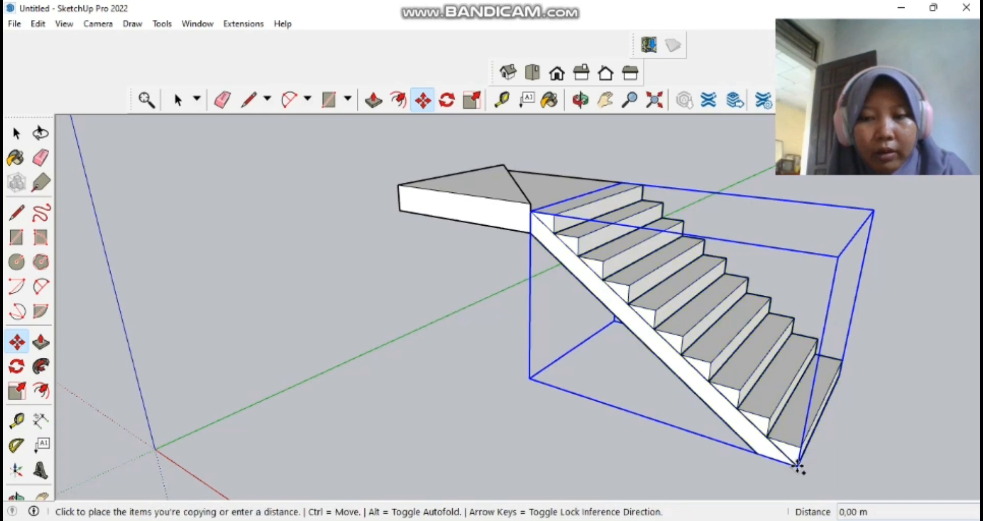
left_click(797, 467)
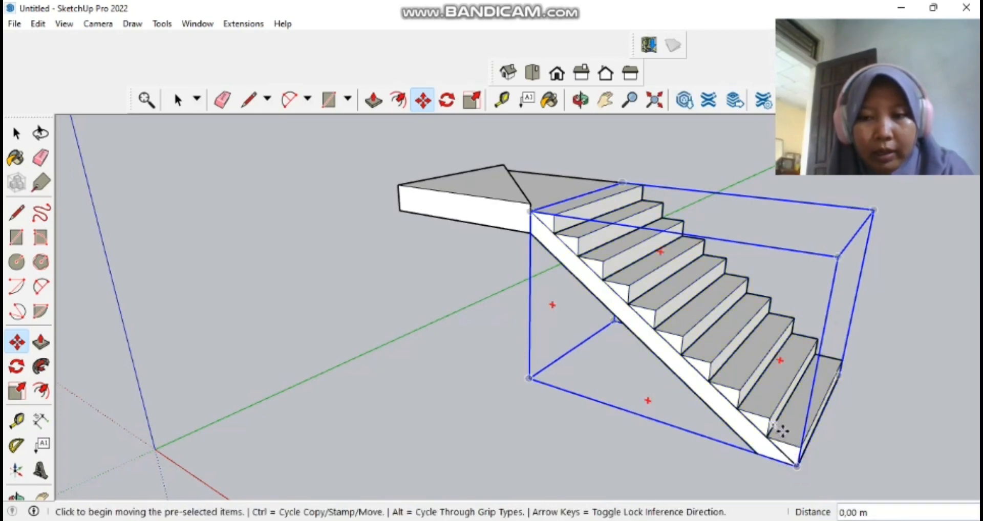
key("ctrl")
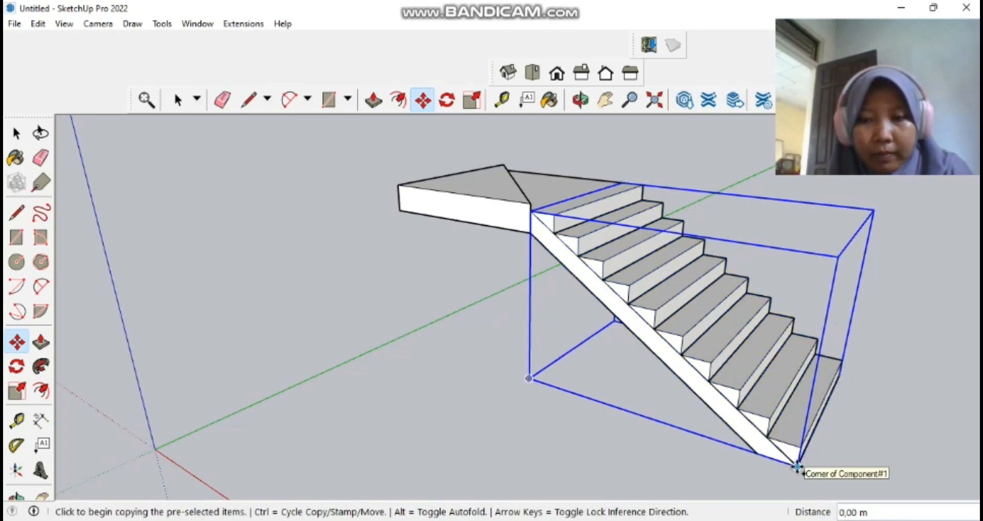
left_click(797, 466)
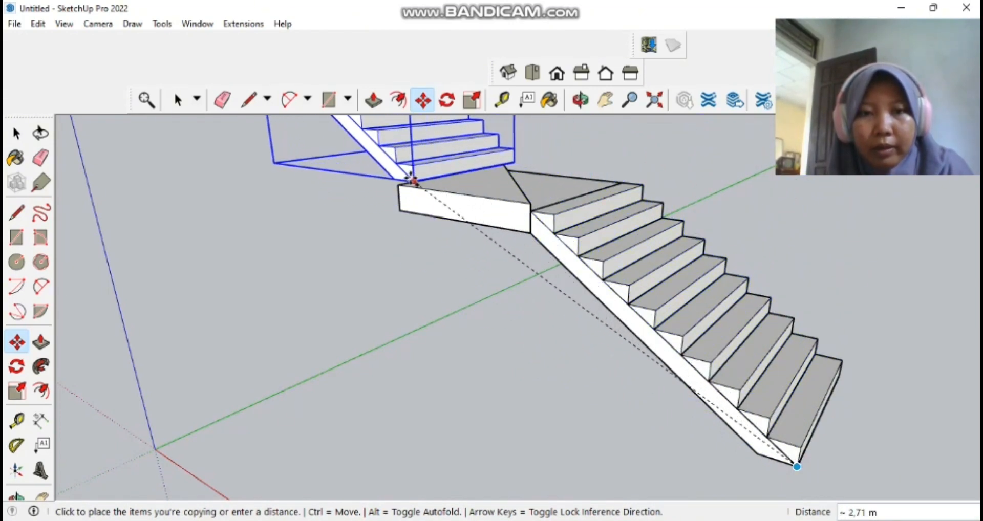
left_click(405, 180)
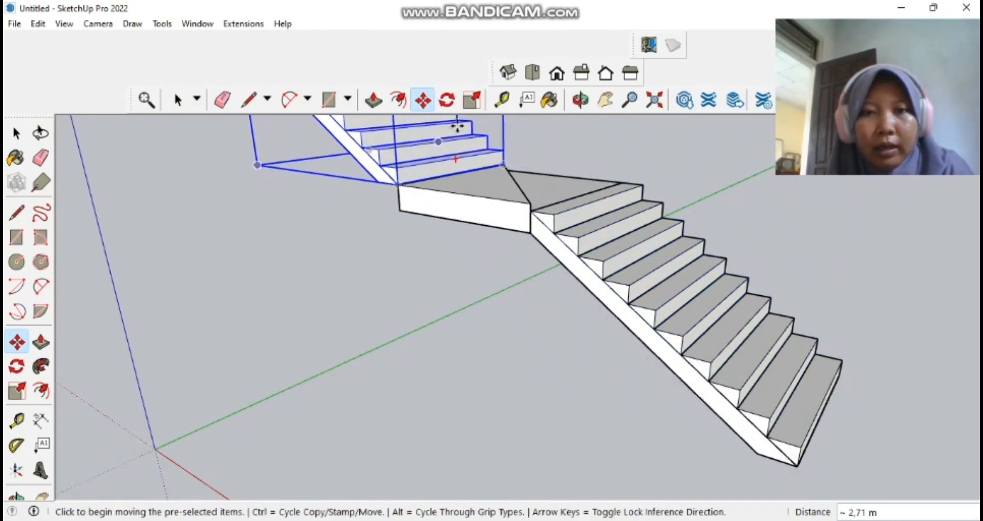
- Rotate the copied flight 90° in the horizontal plane about the midpoint of its bottom edge on the landing
left_click(581, 100)
left_click_drag(571, 129, 123, 118)
scroll(173, 147, "down", 3)
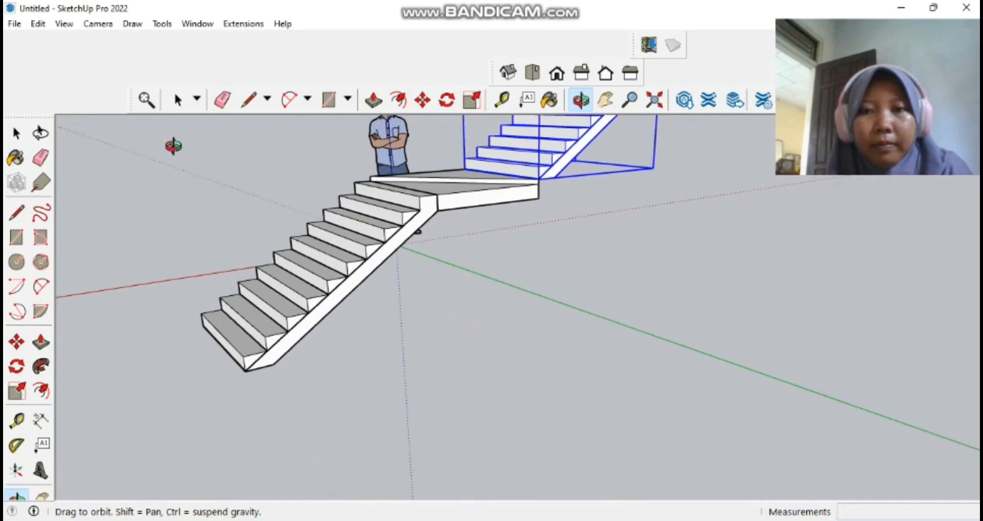
scroll(361, 182, "up", 2)
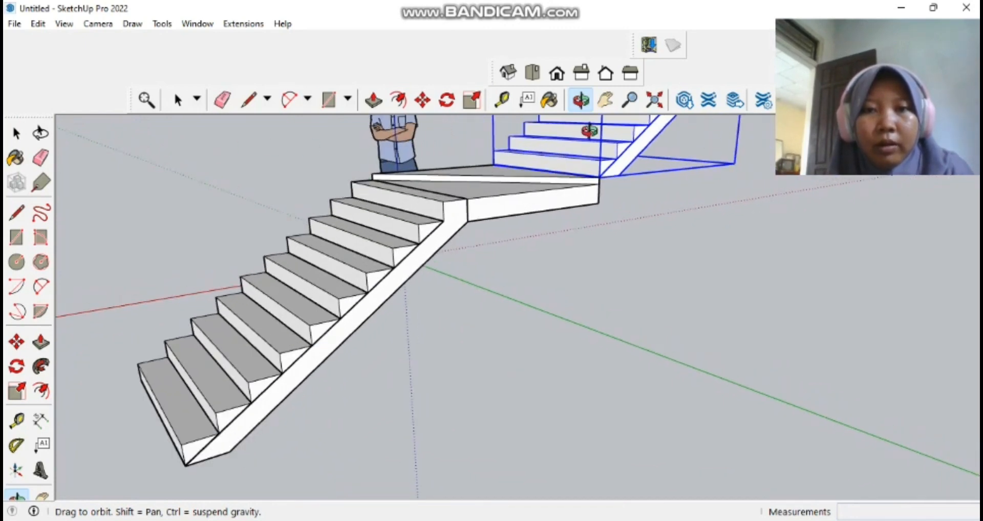
left_click(580, 102)
left_click_drag(432, 152, 494, 219)
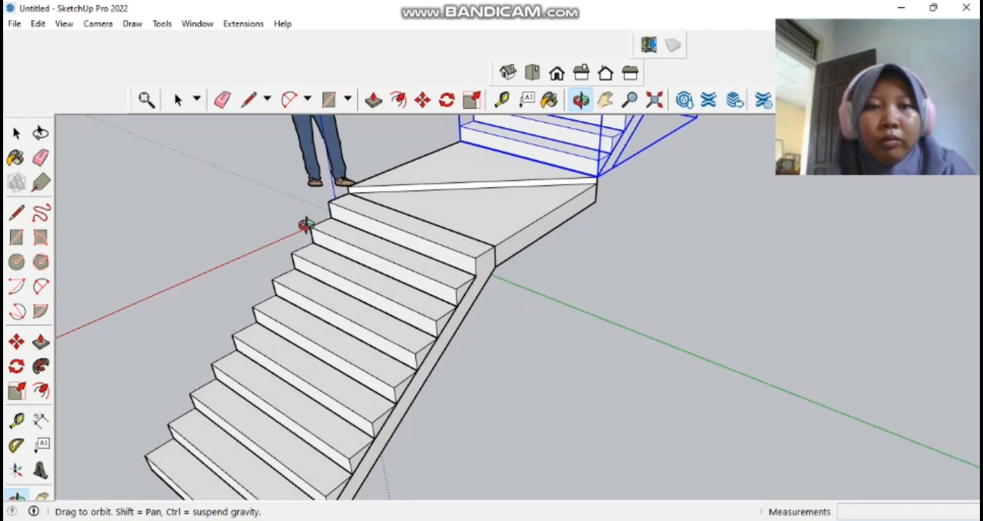
left_click(20, 370)
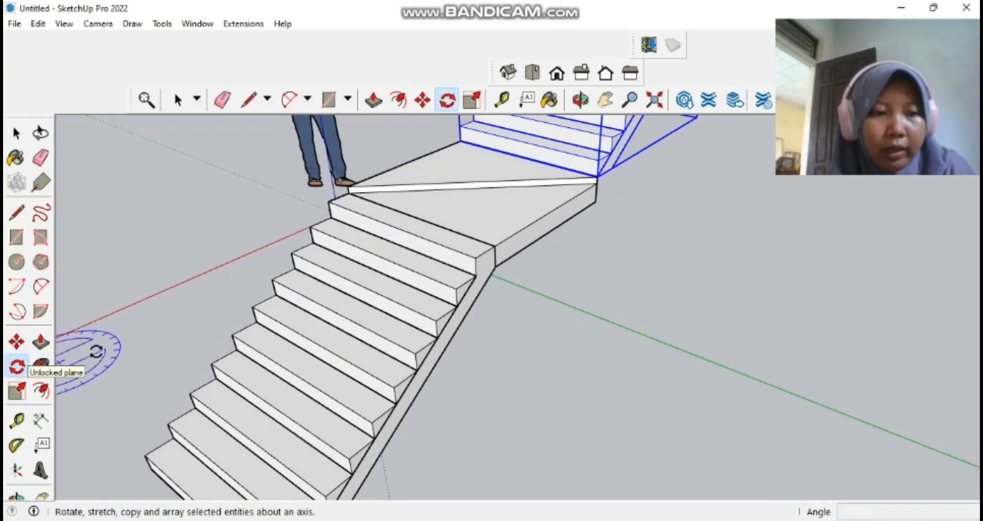
left_click(523, 158)
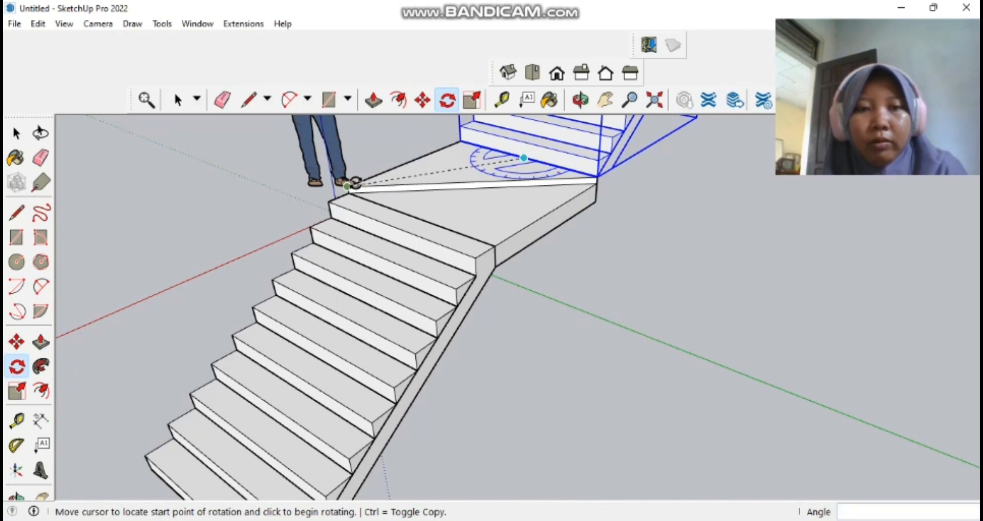
left_click(348, 186)
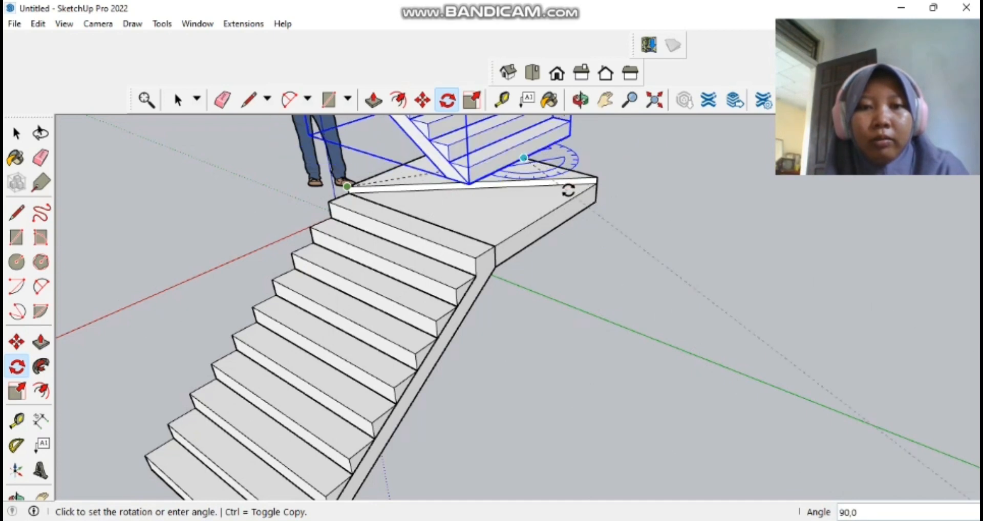
left_click(567, 190)
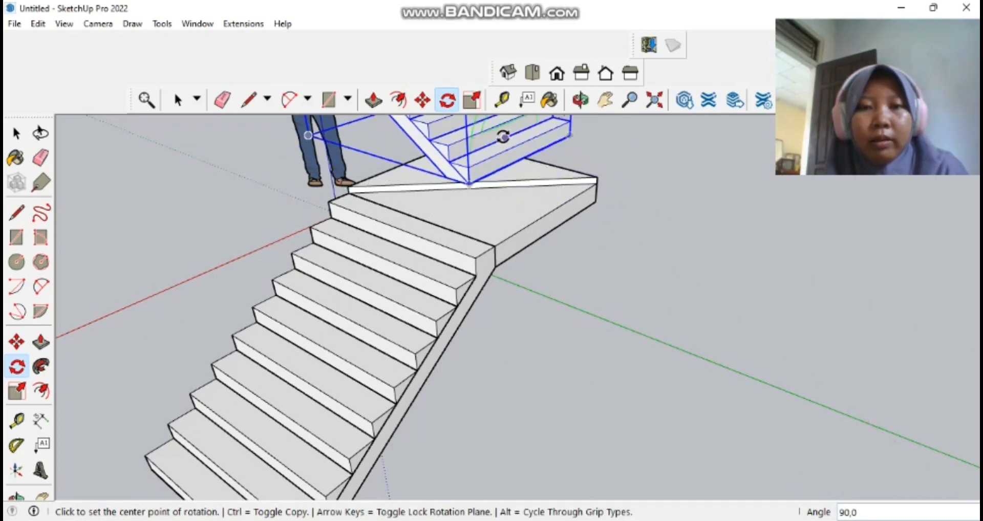
- Move the rotated flight 0,69 m so its bottom edge sits on the raised half's side edge, and deselect it
left_click(422, 100)
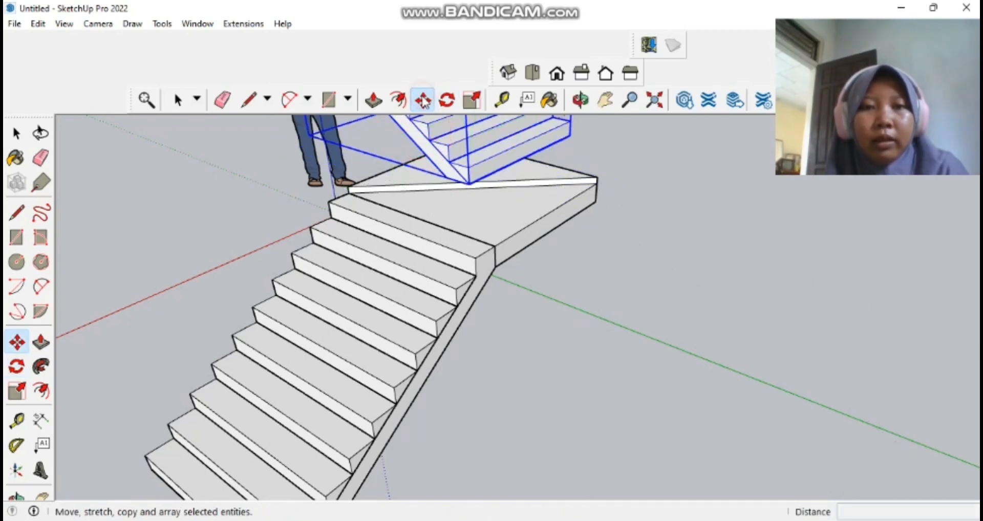
left_click(525, 158)
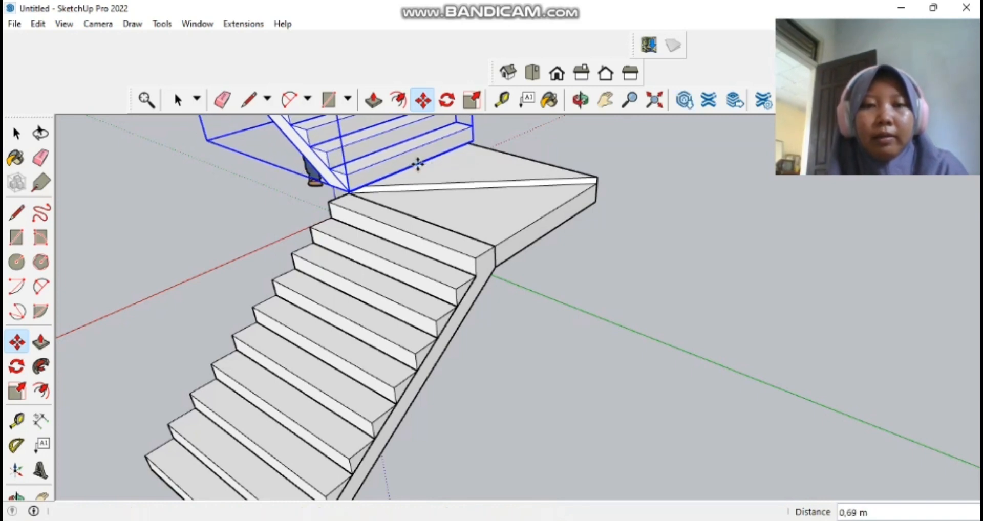
left_click(417, 163)
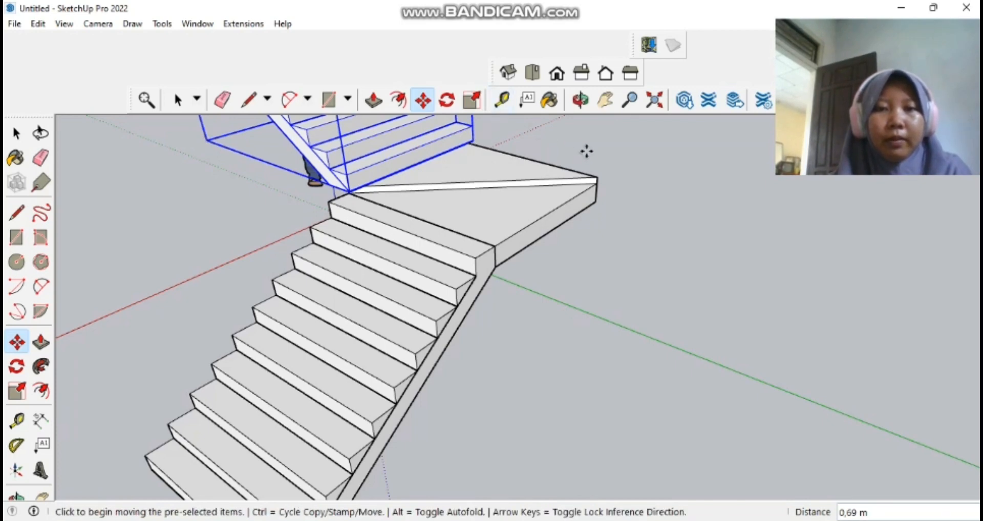
right_click(586, 151)
key("Escape")
- Frame both flights and the landing completely in the view and add an animation scene
left_click(582, 101)
scroll(573, 176, "down", 5)
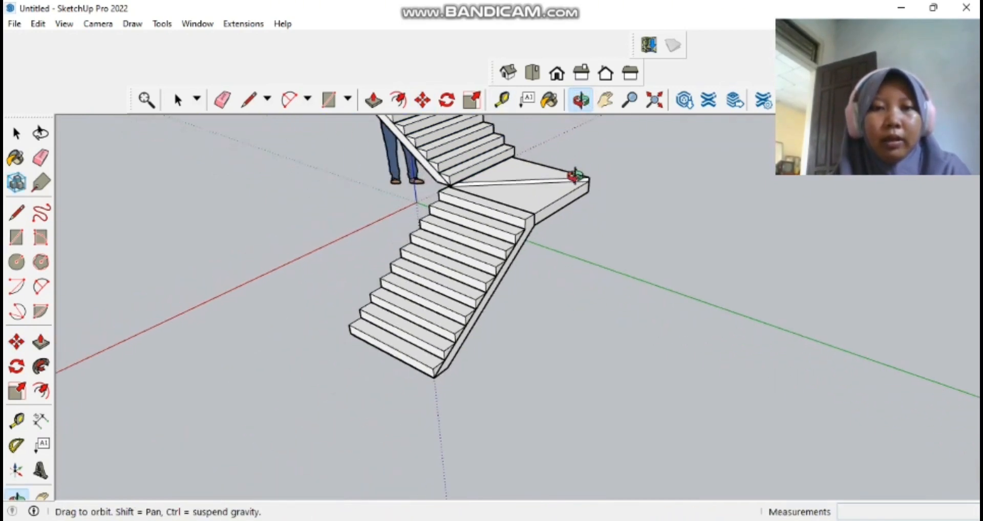
left_click_drag(575, 175, 549, 147)
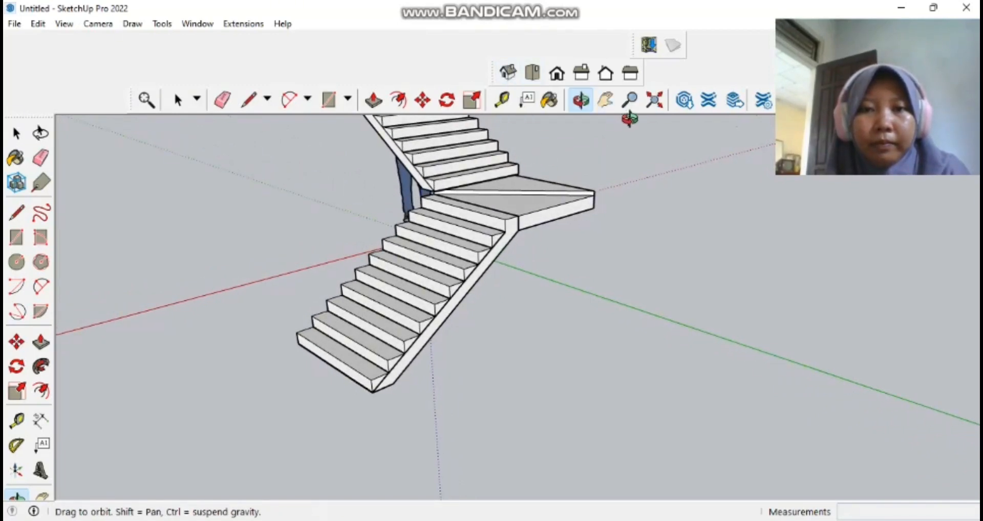
left_click(605, 108)
left_click_drag(596, 135, 593, 218)
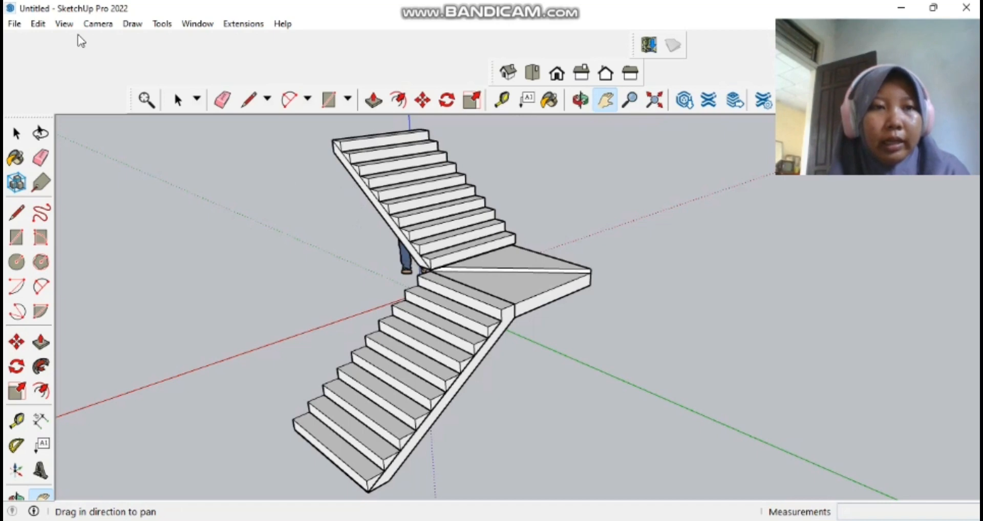
left_click(65, 27)
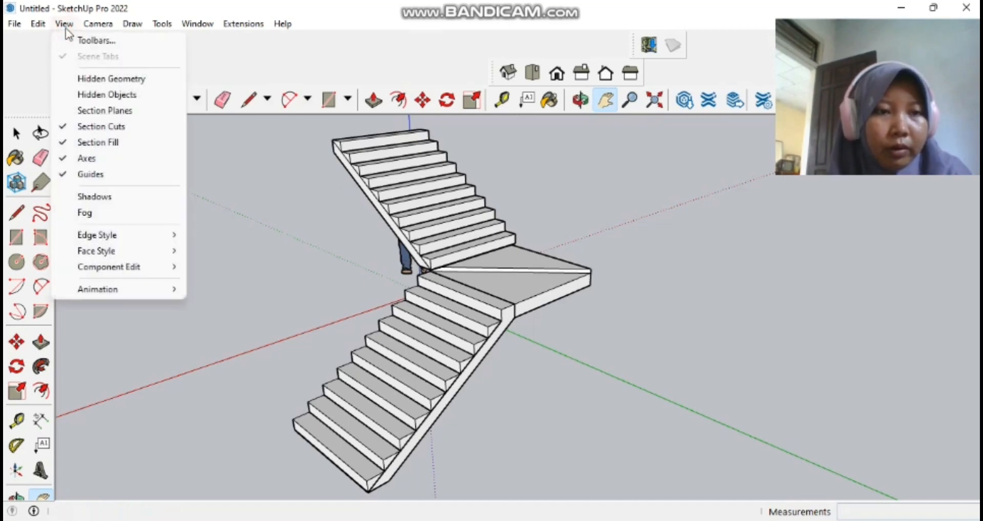
mouse_move(162, 290)
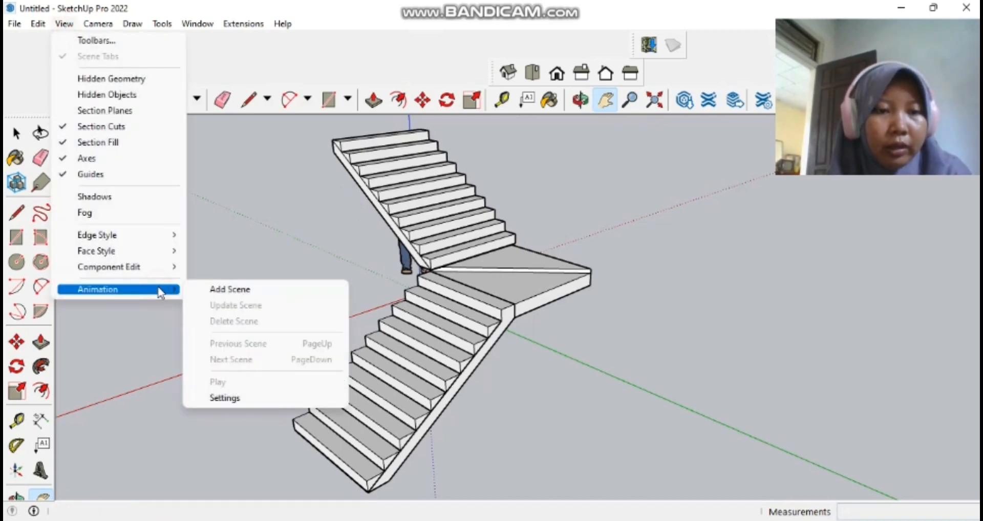
left_click(230, 292)
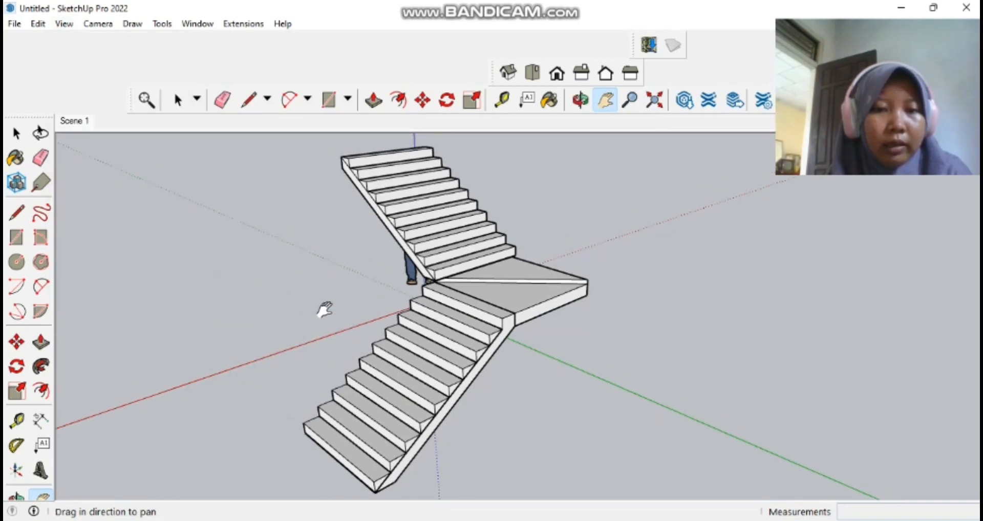
- Add another animation scene with a closer view of the landing and the upper flight
left_click_drag(330, 312, 159, 295)
scroll(159, 296, "up", 2)
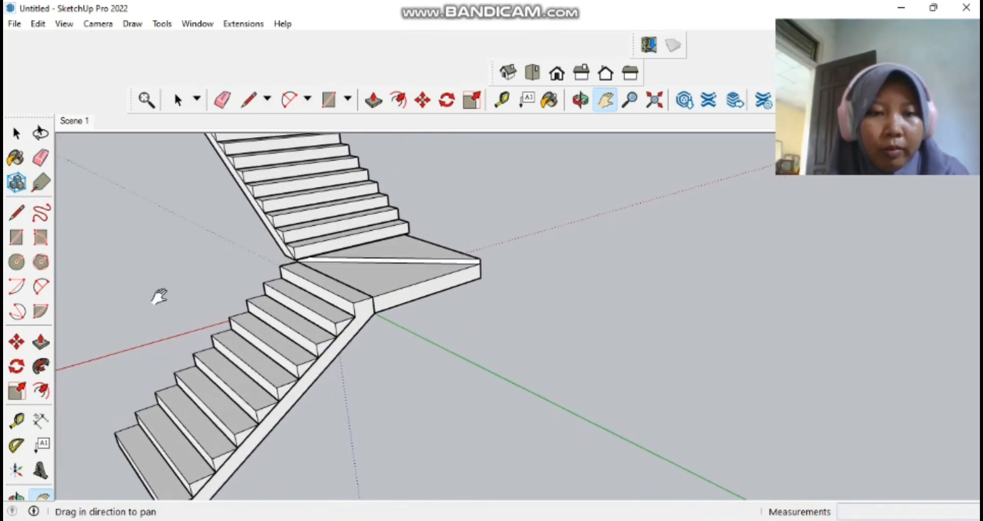
left_click_drag(320, 340, 171, 379)
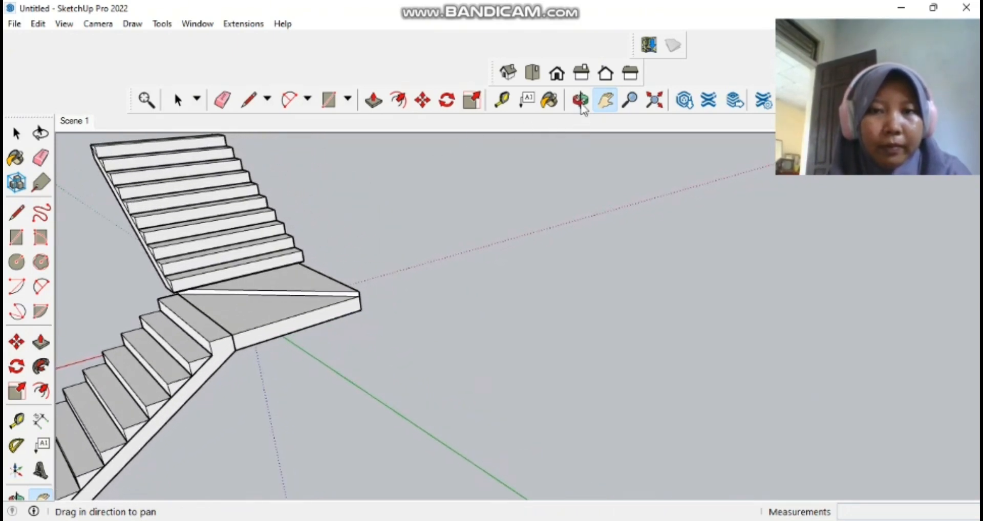
left_click(65, 24)
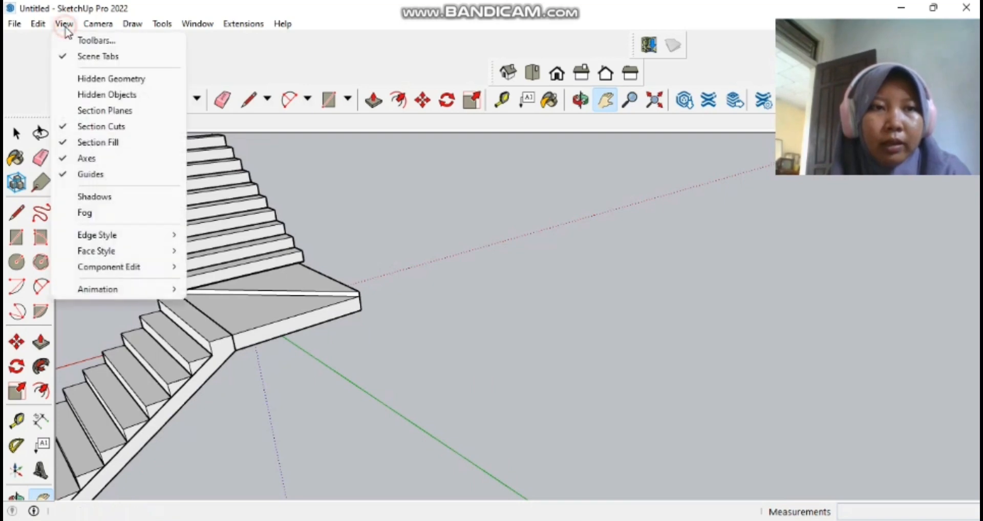
mouse_move(88, 297)
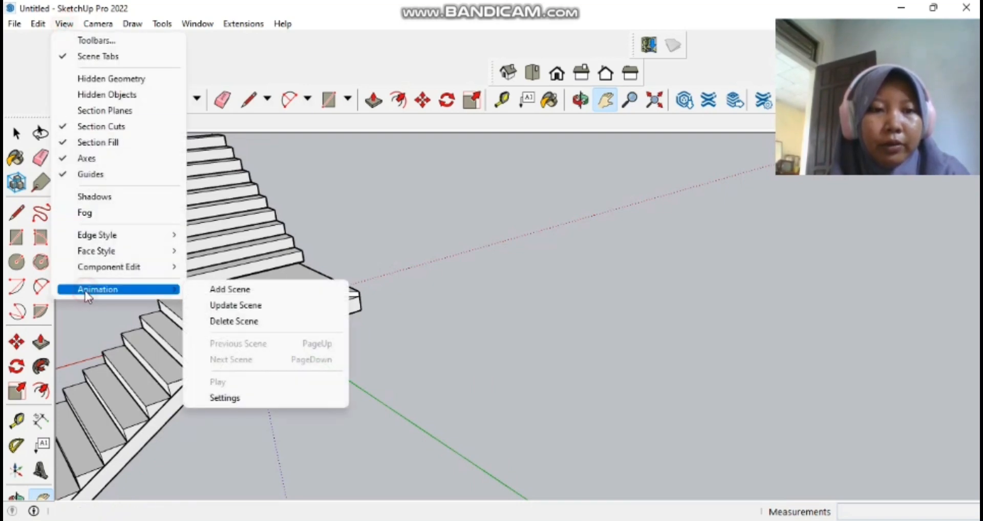
left_click(254, 293)
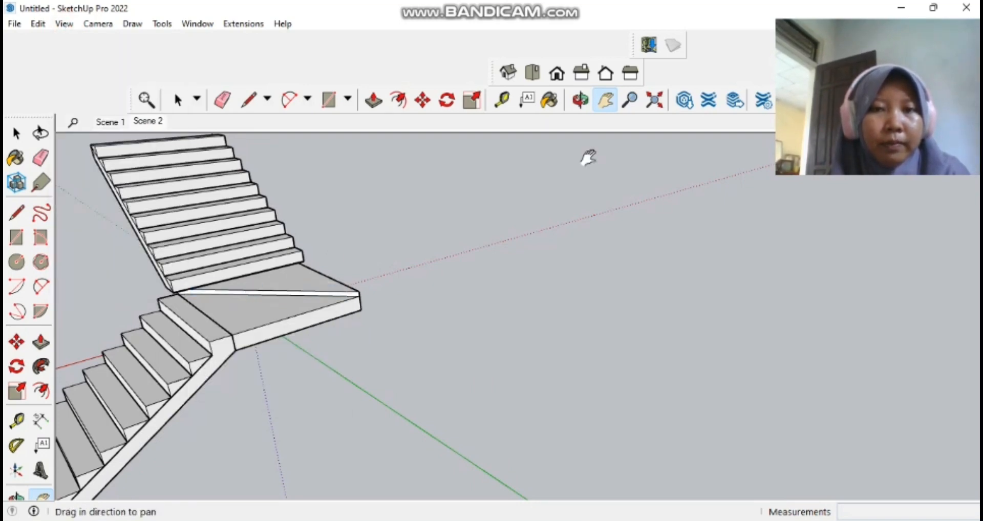
- Add an animation scene with a front view of the upper flight, with the landing below and the human figure beside it
left_click_drag(497, 147, 306, 150)
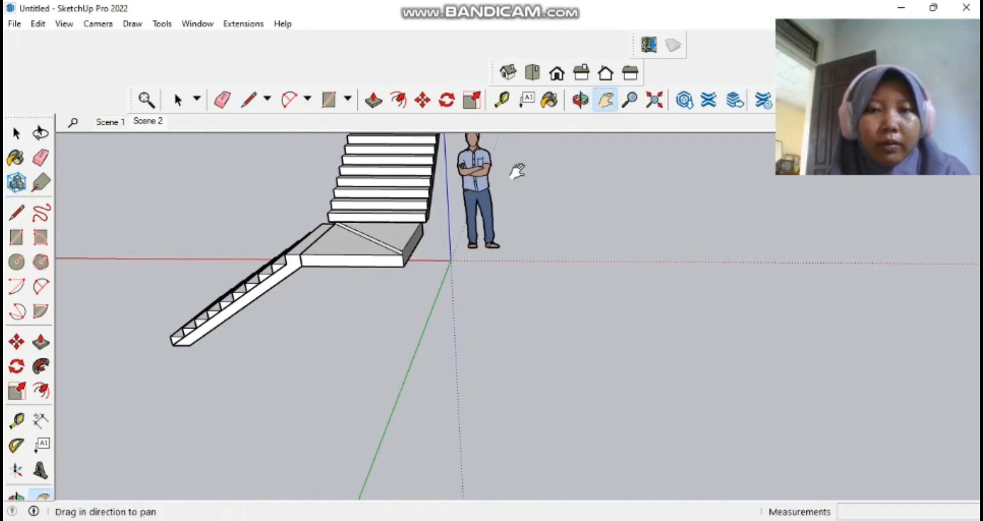
scroll(517, 170, "up", 2)
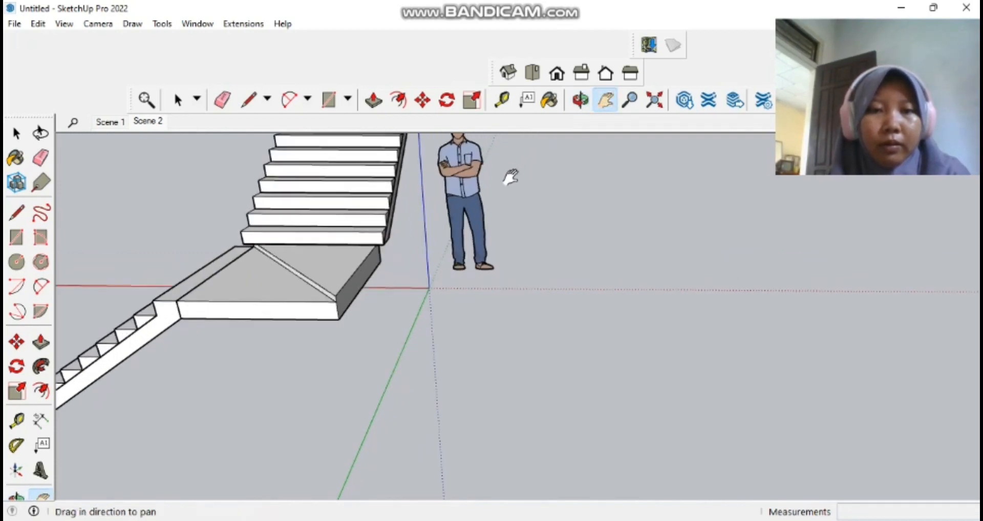
left_click_drag(506, 179, 429, 251)
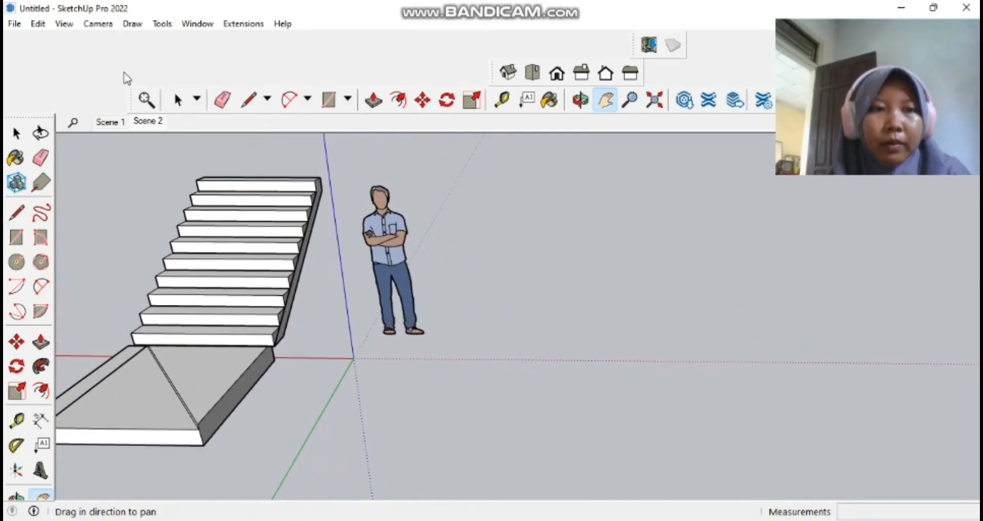
left_click(64, 25)
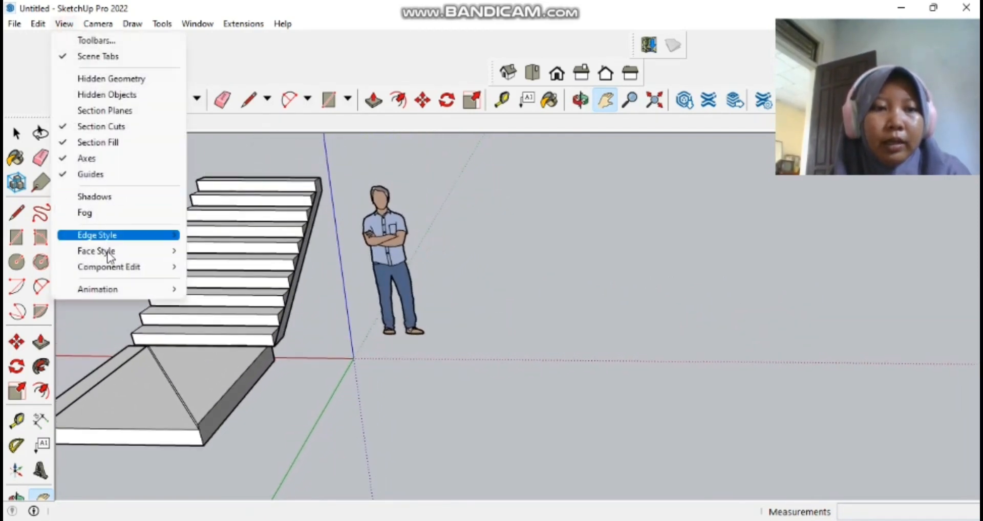
left_click(113, 288)
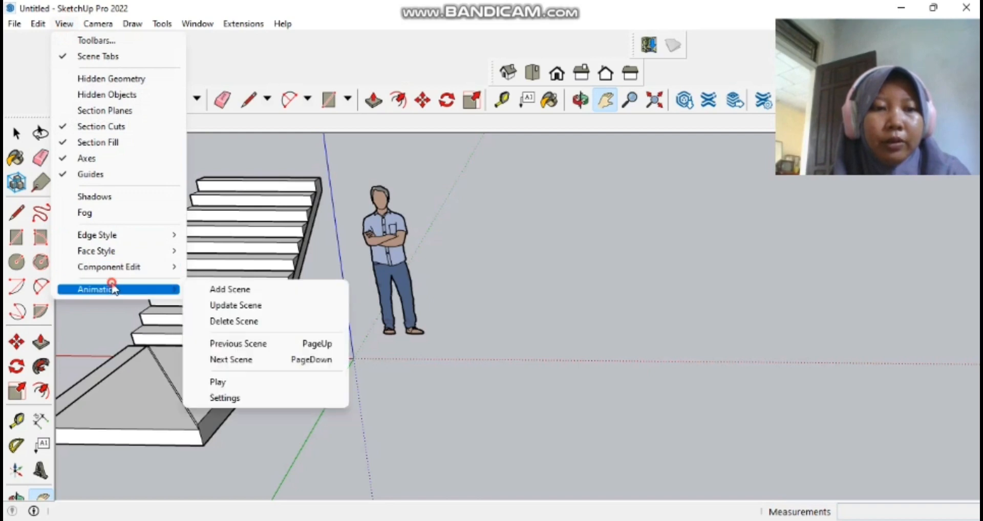
left_click(240, 295)
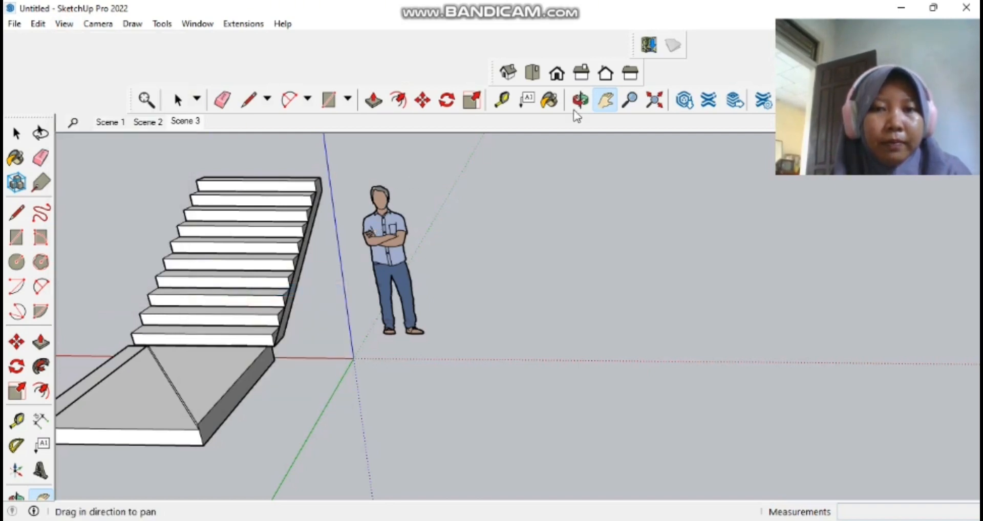
- Add an animation scene showing the upper flight obliquely from its open side, with the landing and the whole human figure in view
left_click_drag(483, 208, 312, 210)
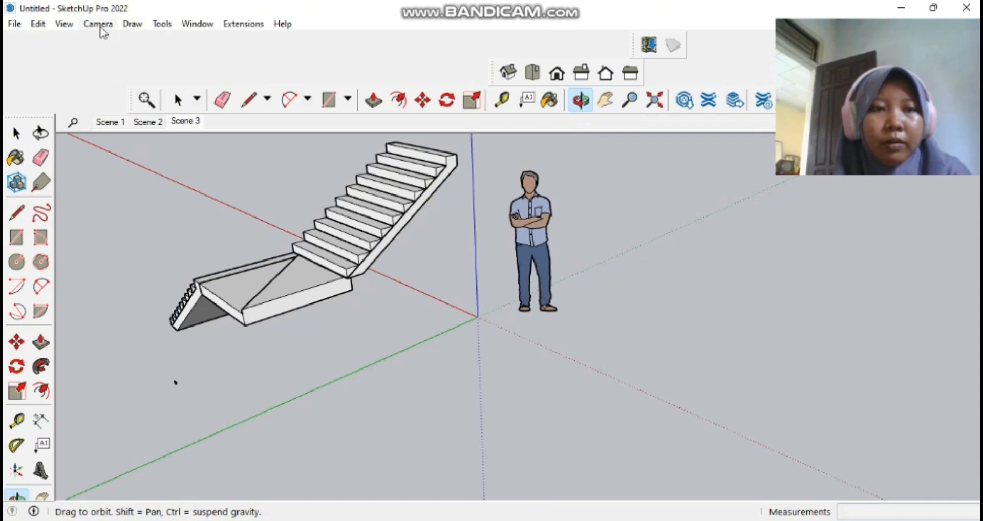
left_click(64, 24)
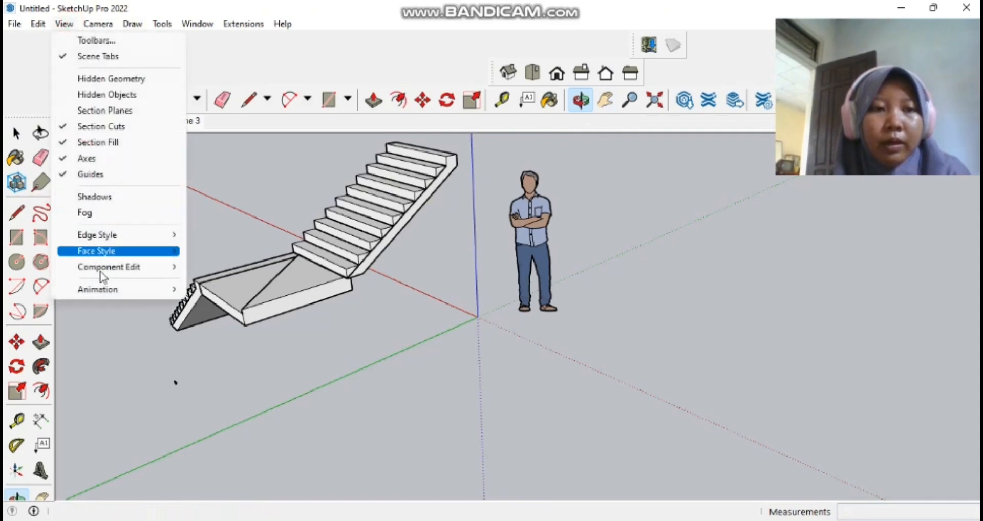
mouse_move(104, 293)
left_click(212, 289)
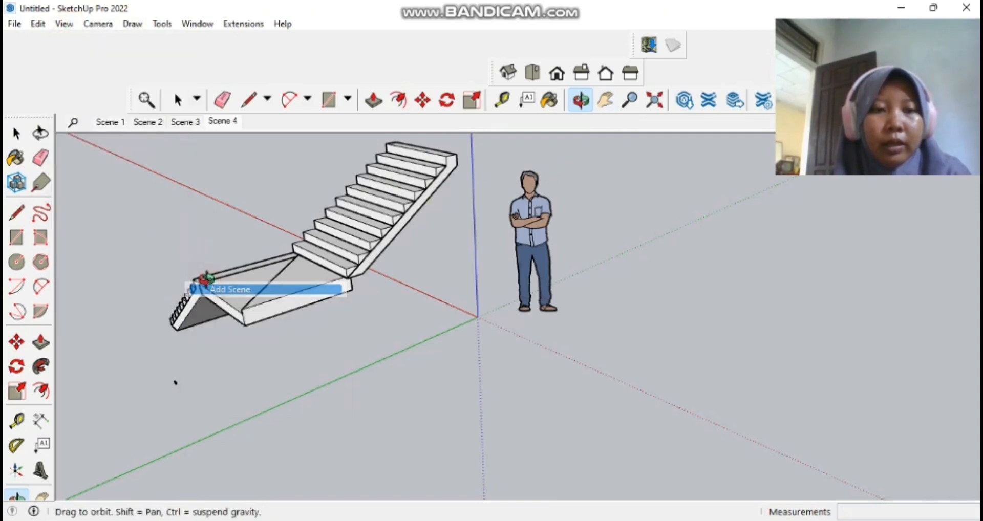
- Add an animation scene seen from the opposite side, showing the full lower flight rising to the landing and the figure standing apart
left_click_drag(560, 156, 292, 162)
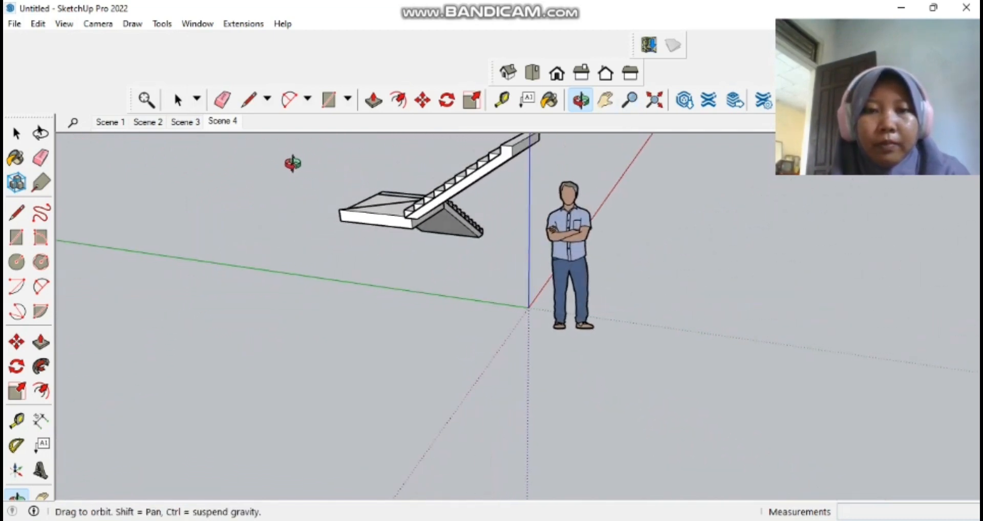
scroll(293, 164, "up", 4)
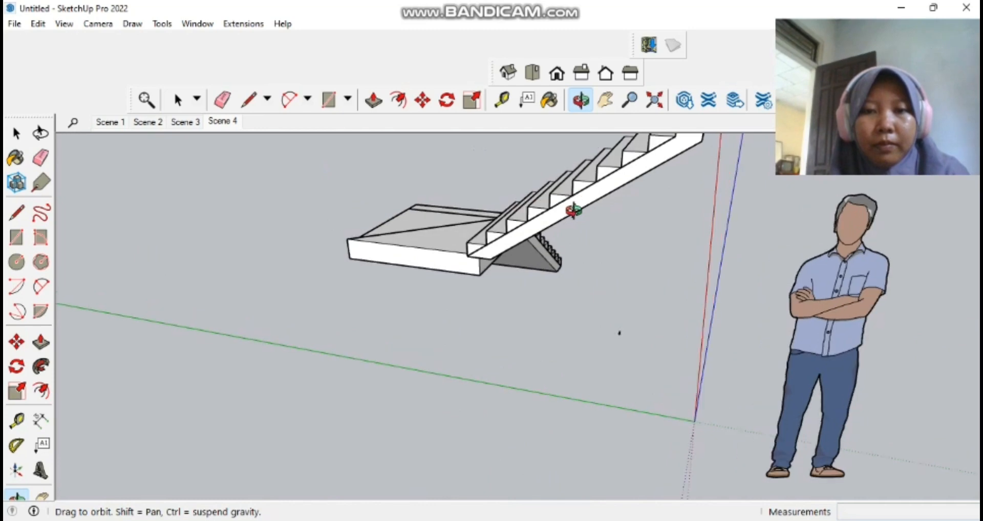
left_click_drag(573, 210, 6, 188)
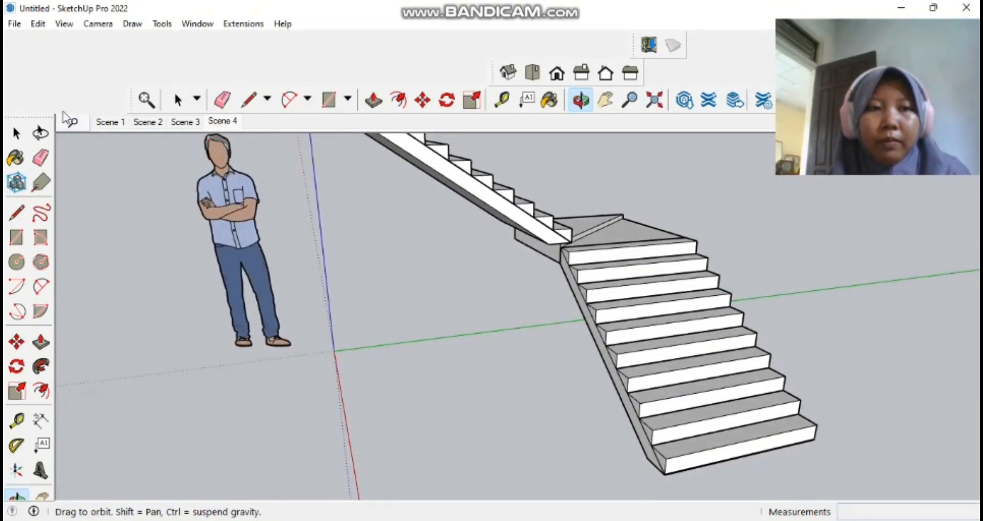
left_click(61, 24)
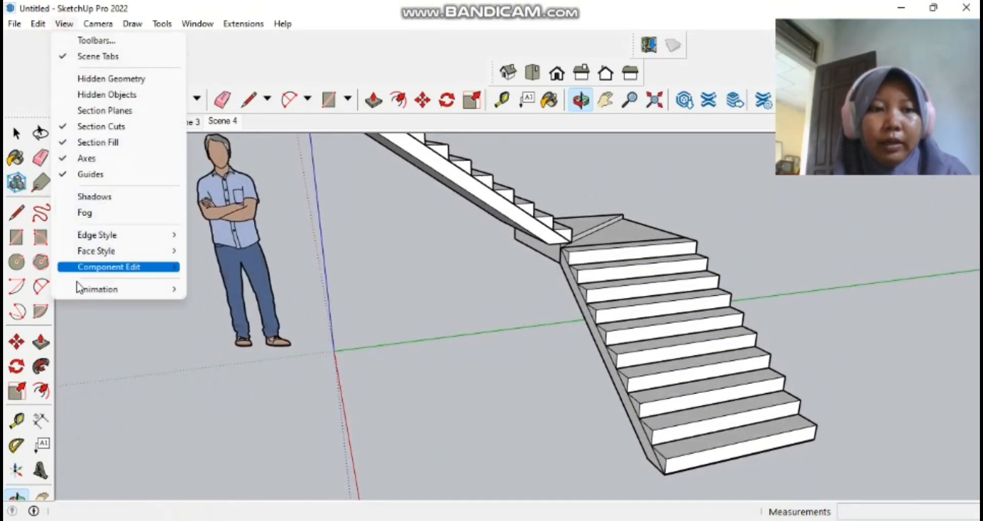
mouse_move(82, 289)
left_click(253, 289)
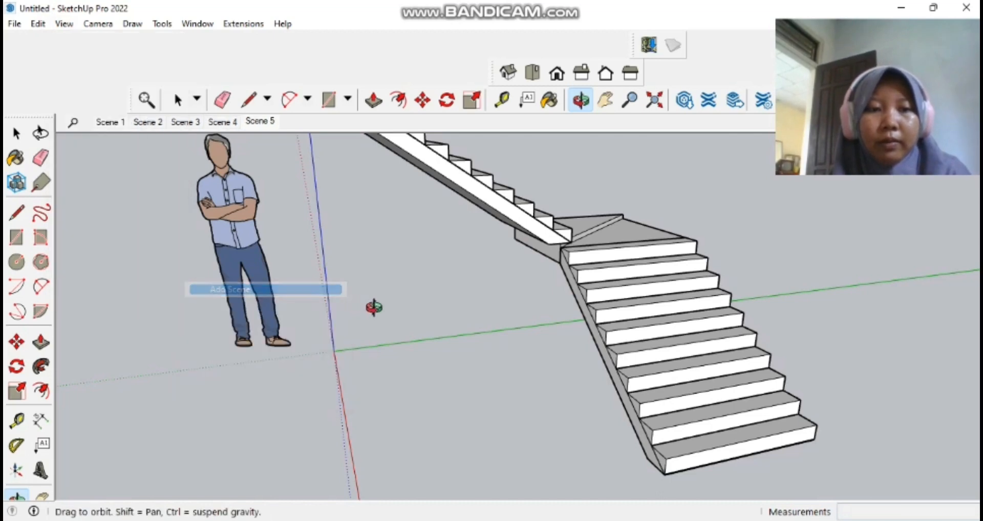
- Add an animation scene looking up the lower flight from its foot toward the landing and the upper flight
left_click_drag(437, 309, 261, 304)
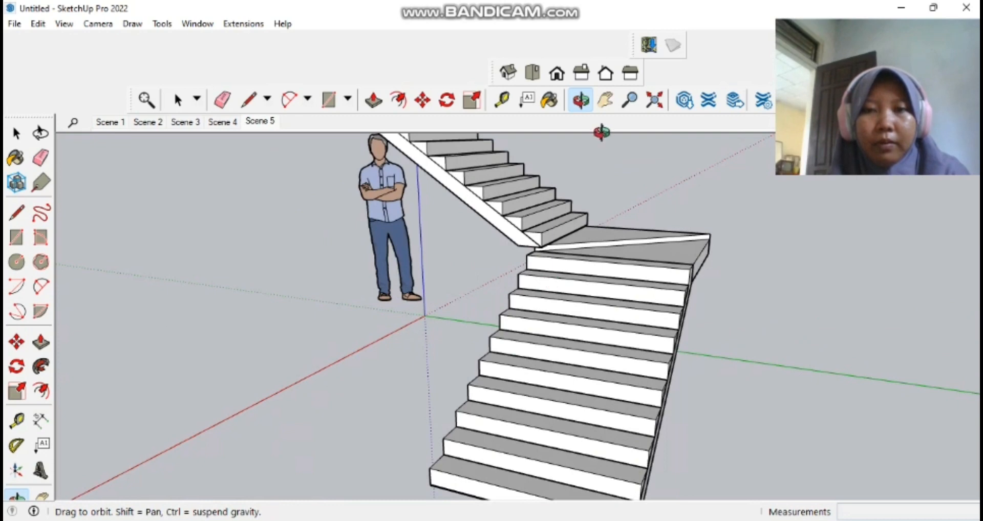
left_click(64, 24)
mouse_move(122, 289)
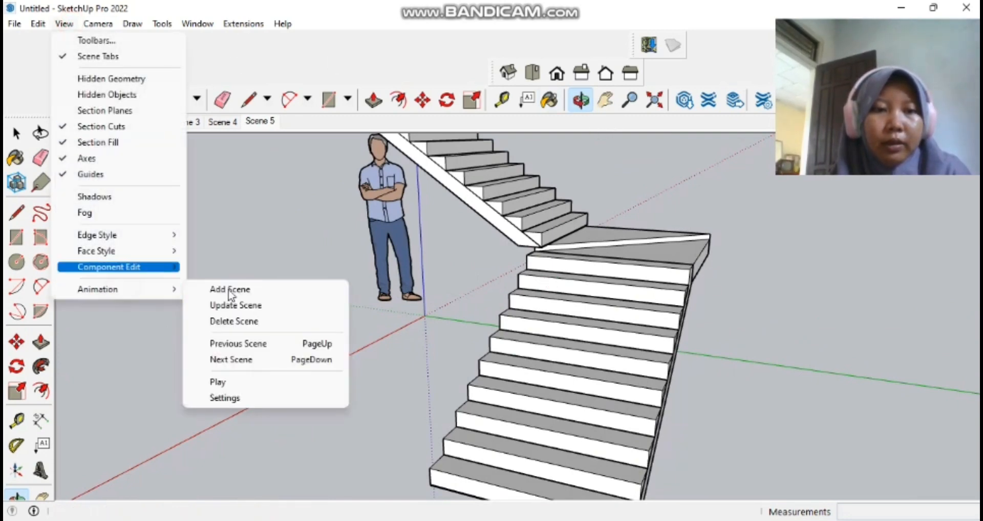
left_click(247, 293)
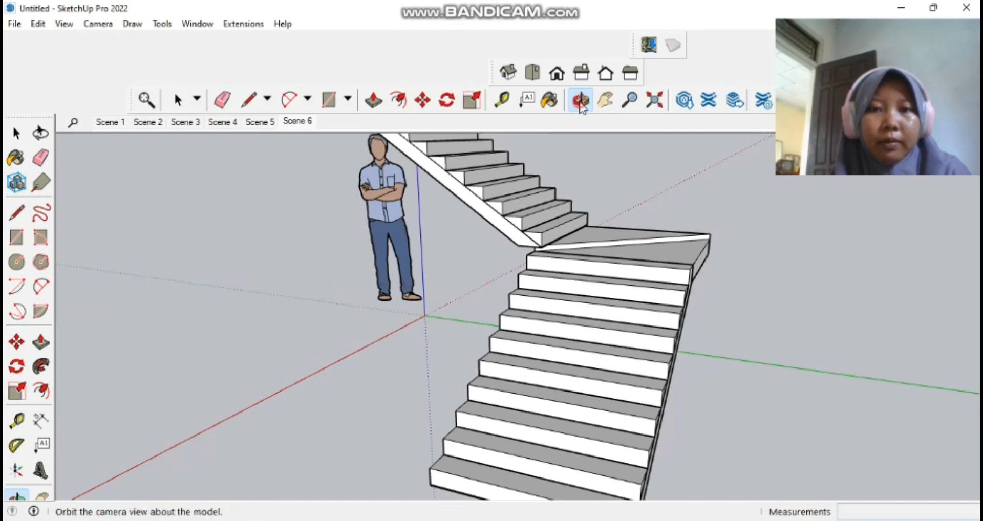
- Add an animation scene with the landing centred, the complete upper flight above it and the lower flight seen obliquely
left_click(604, 101)
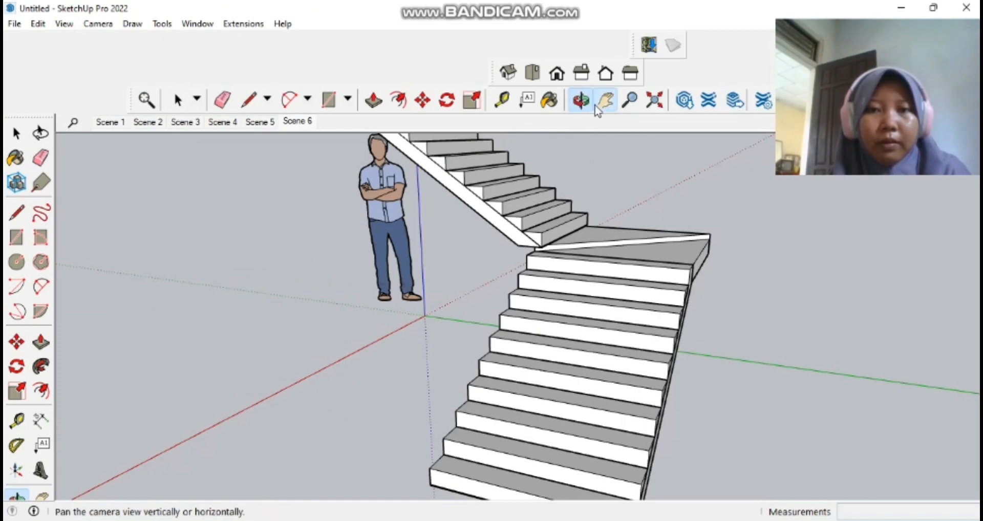
left_click_drag(540, 298, 429, 398)
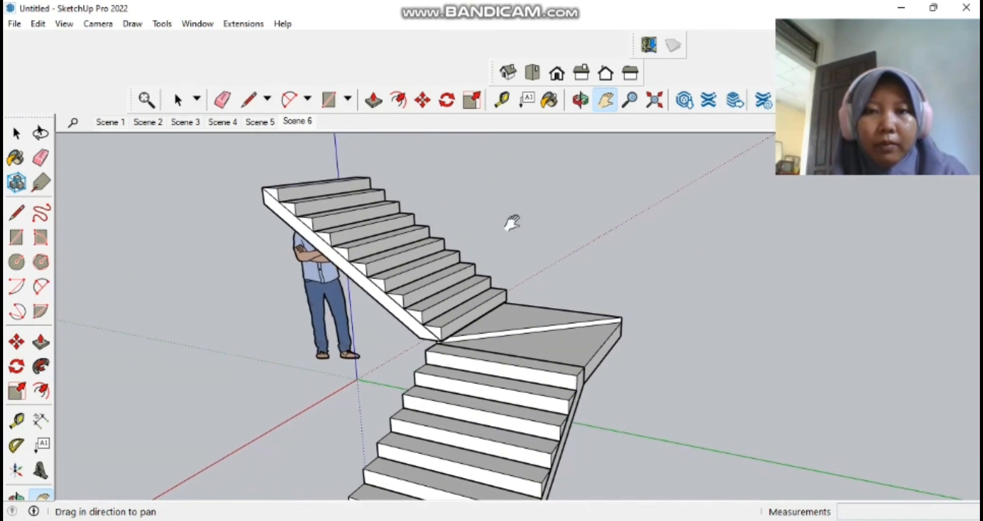
left_click_drag(545, 206, 431, 212)
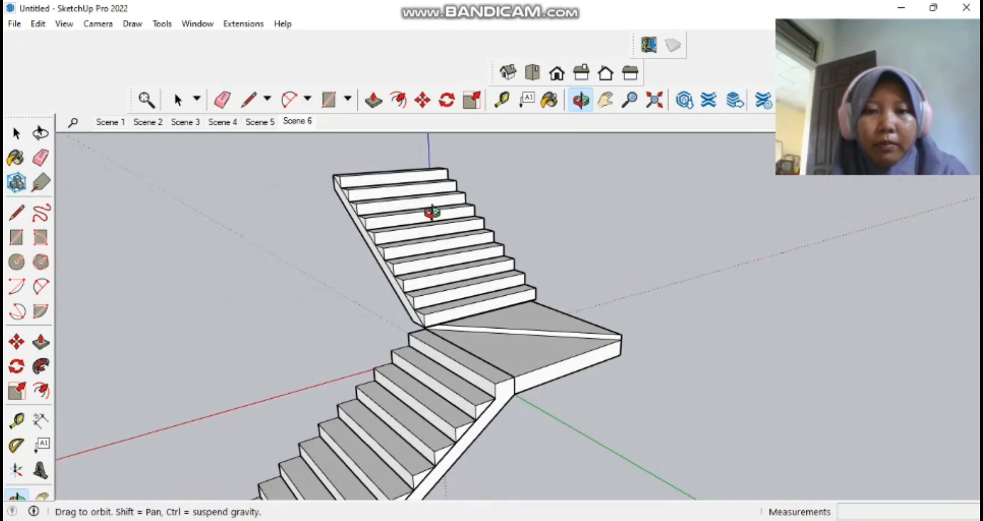
left_click(64, 26)
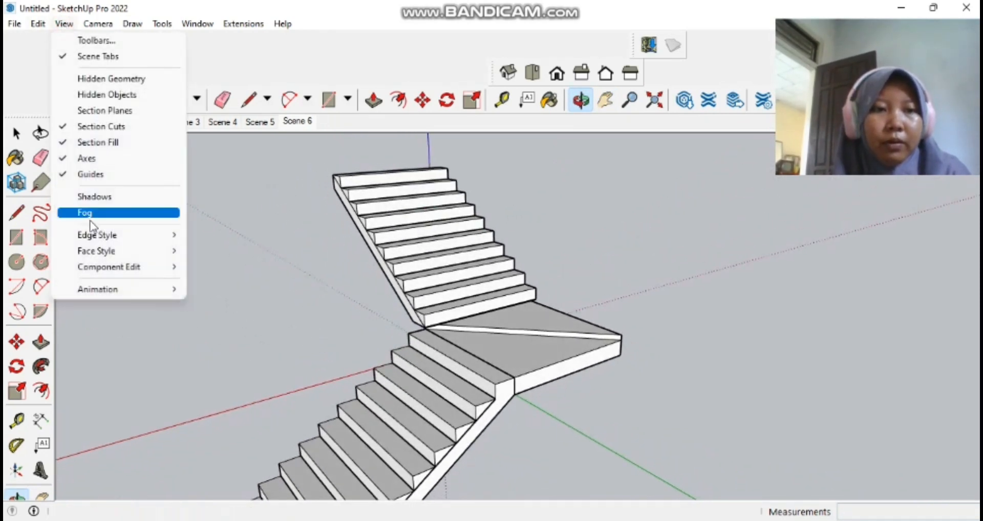
mouse_move(98, 288)
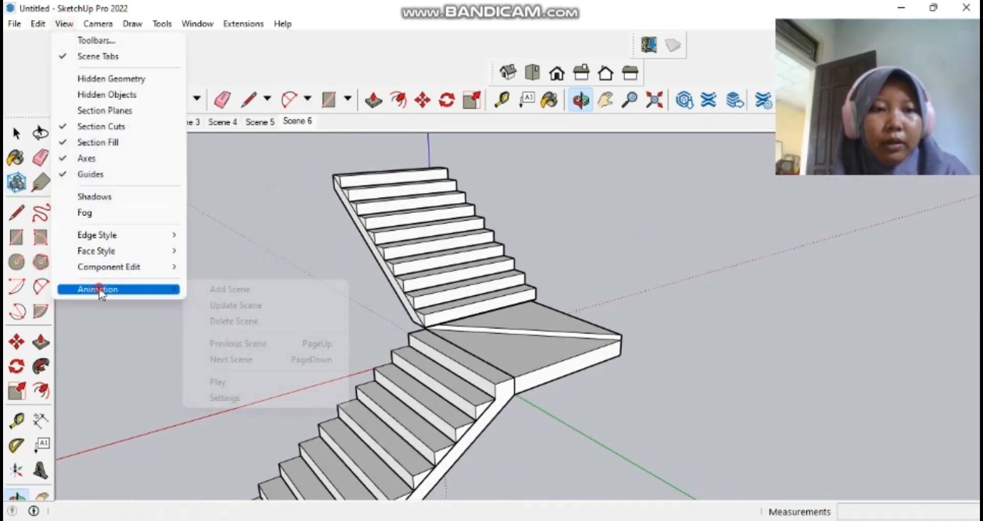
left_click(249, 290)
- Play the scene animation of the two-flight staircase
middle_click_drag(494, 300, 374, 302)
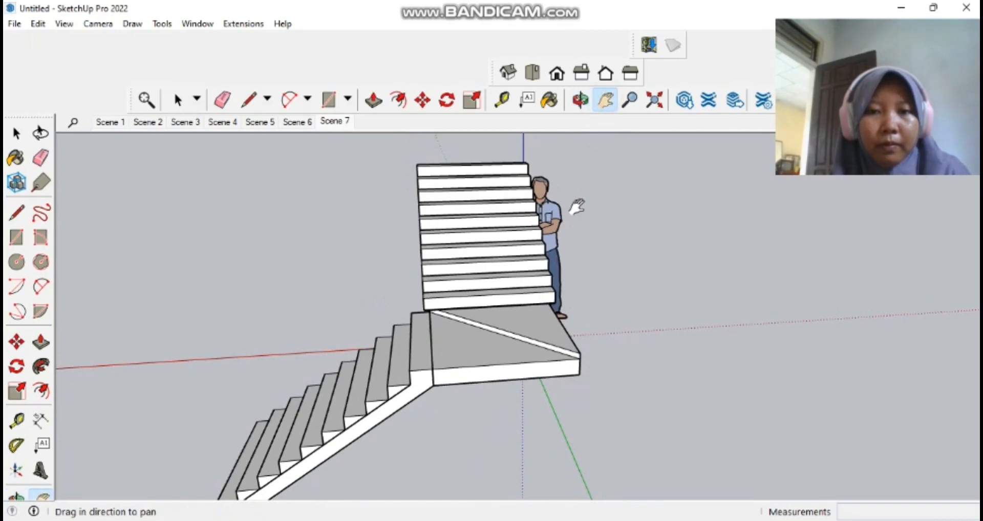
scroll(596, 222, "up", 2)
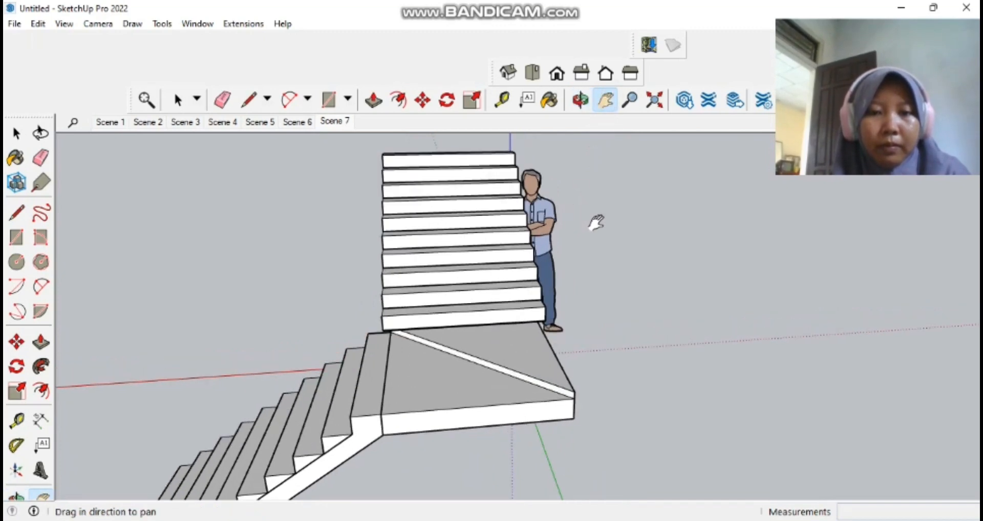
mouse_move(589, 229)
left_mouse_down()
mouse_move(571, 271)
mouse_move(577, 246)
mouse_move(636, 193)
mouse_move(625, 217)
mouse_move(601, 226)
left_mouse_up()
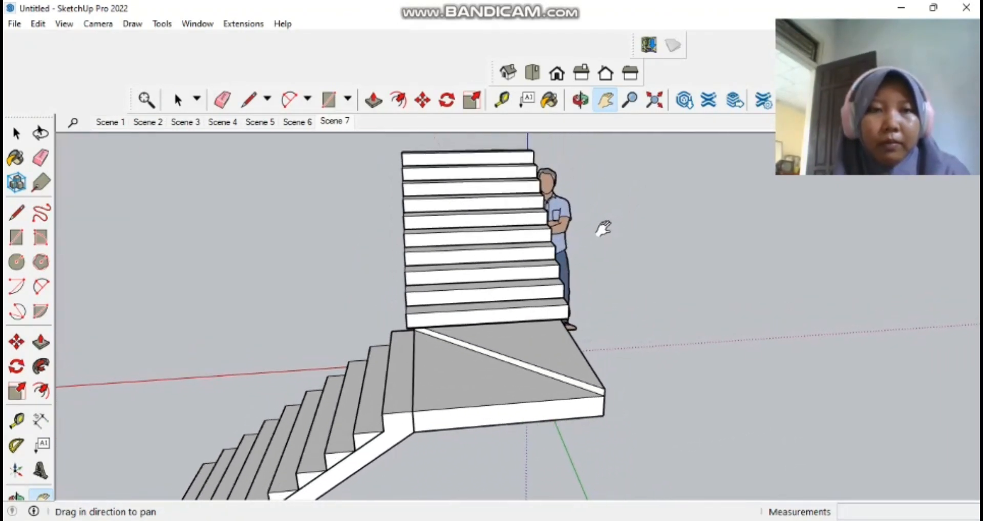
left_click(64, 24)
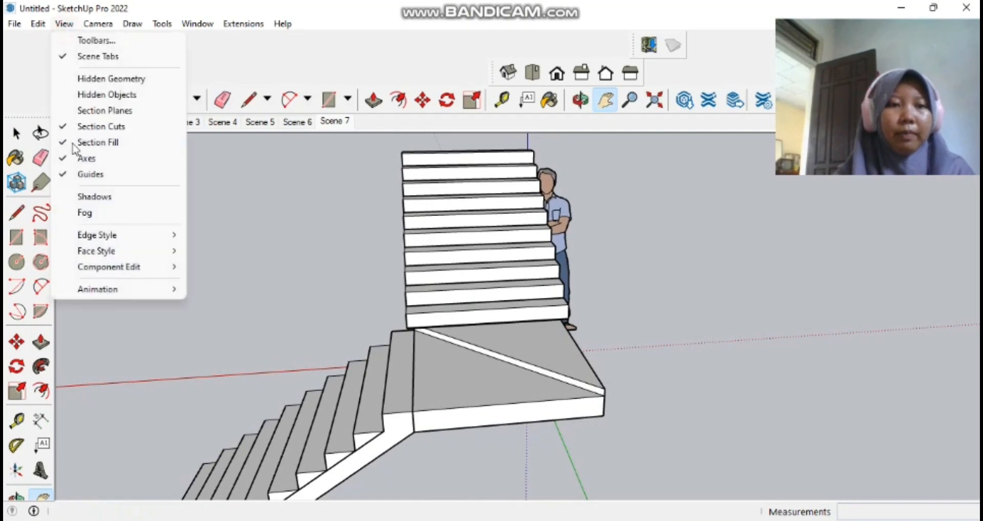
mouse_move(91, 291)
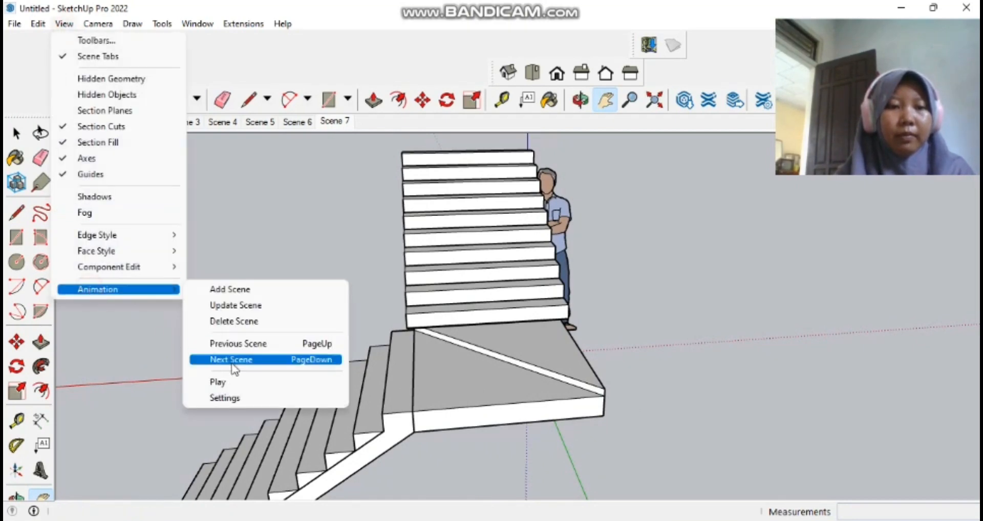
left_click(235, 383)
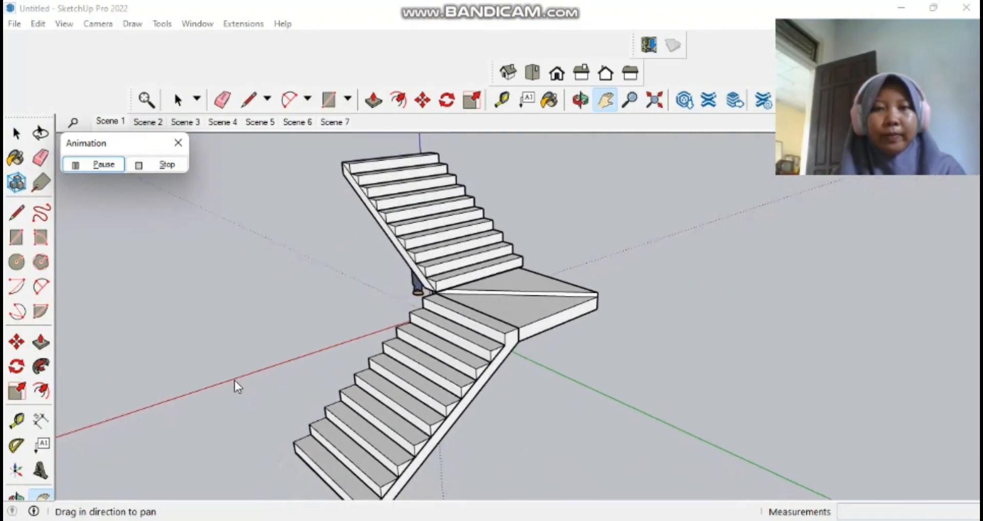
- Play the scene animation of the spiral staircase model, pause it, and close the animation playback
left_click(59, 24)
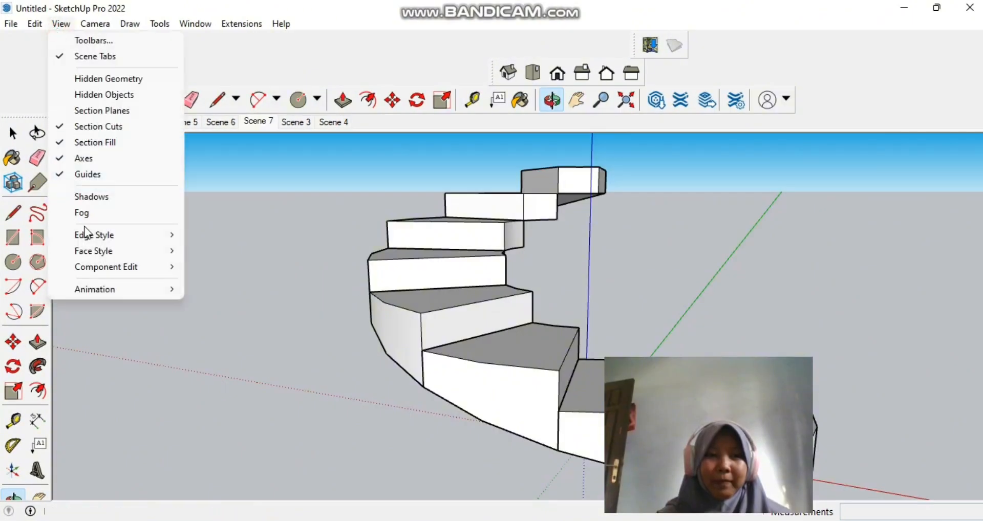
mouse_move(95, 290)
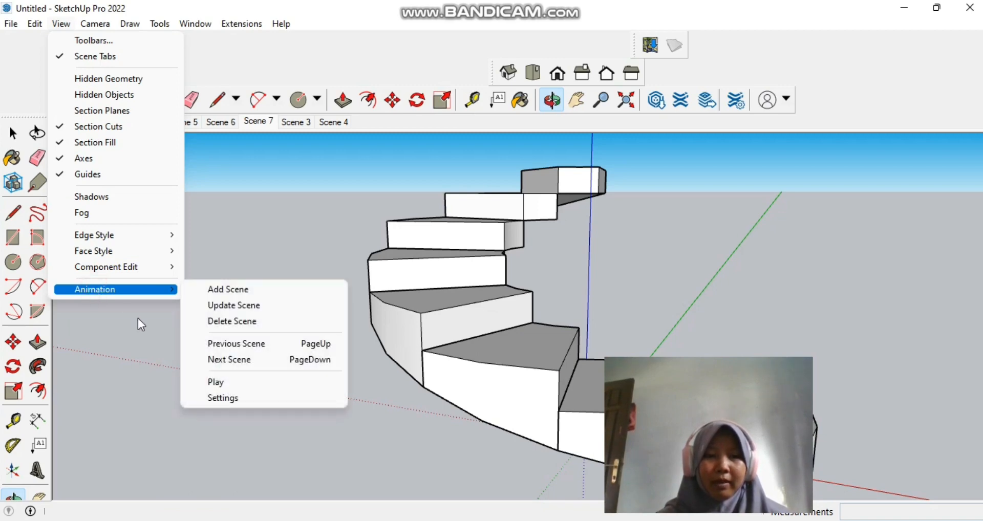
left_click(224, 384)
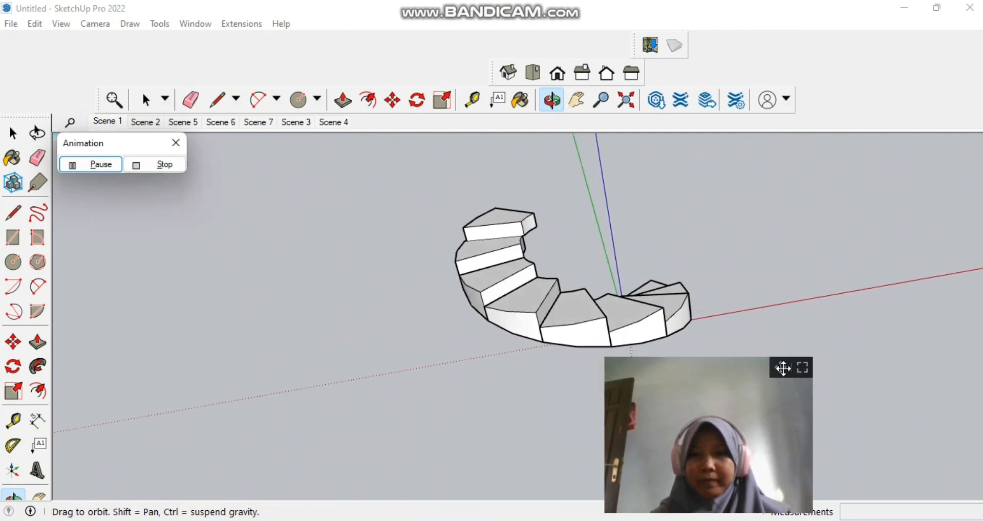
left_click_drag(783, 367, 955, 141)
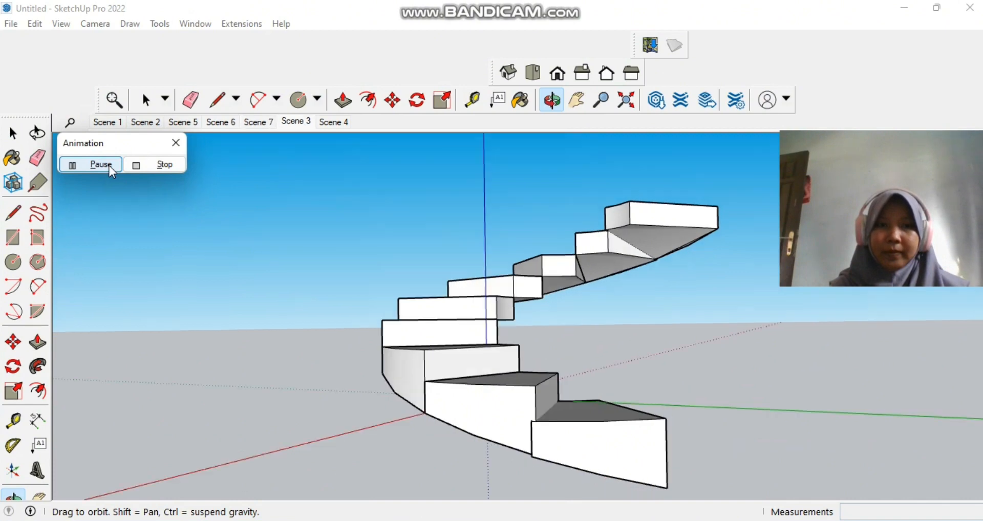
left_click(109, 165)
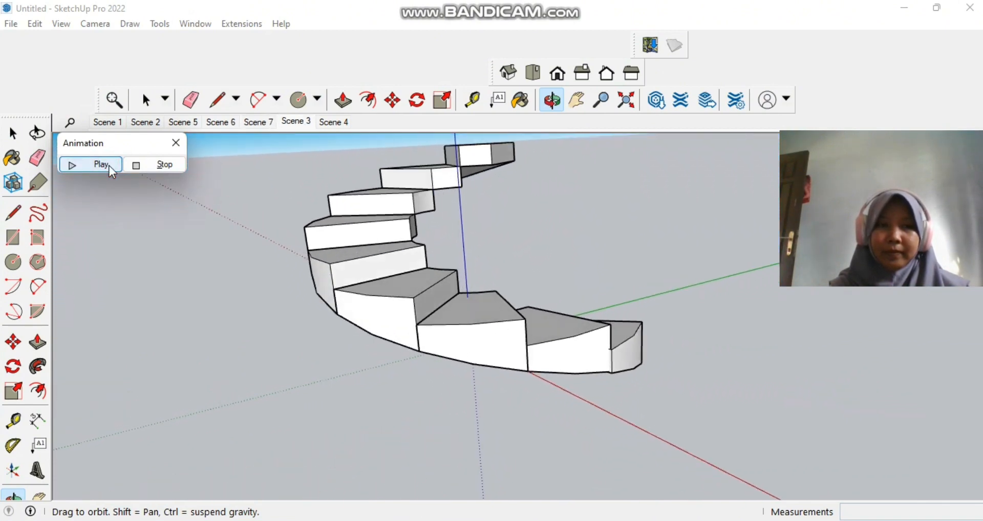
left_click(174, 145)
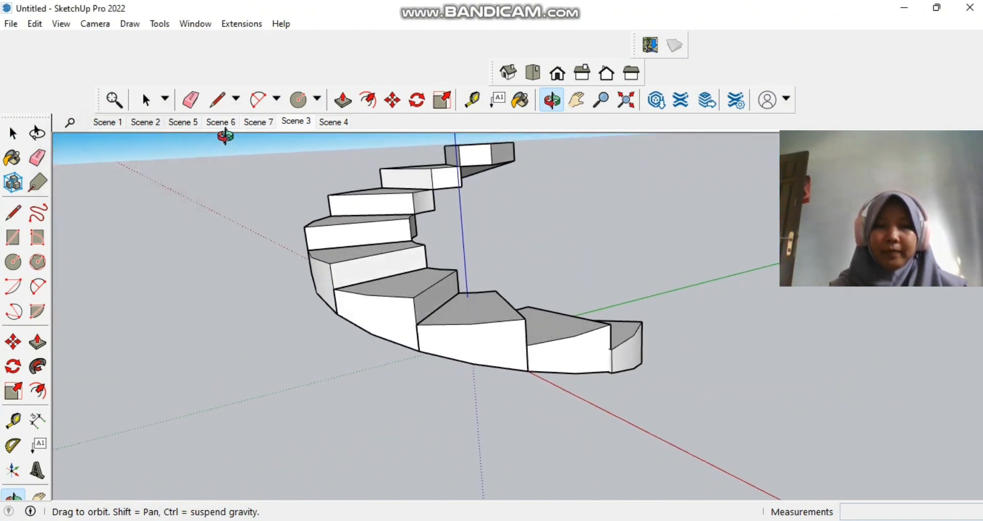